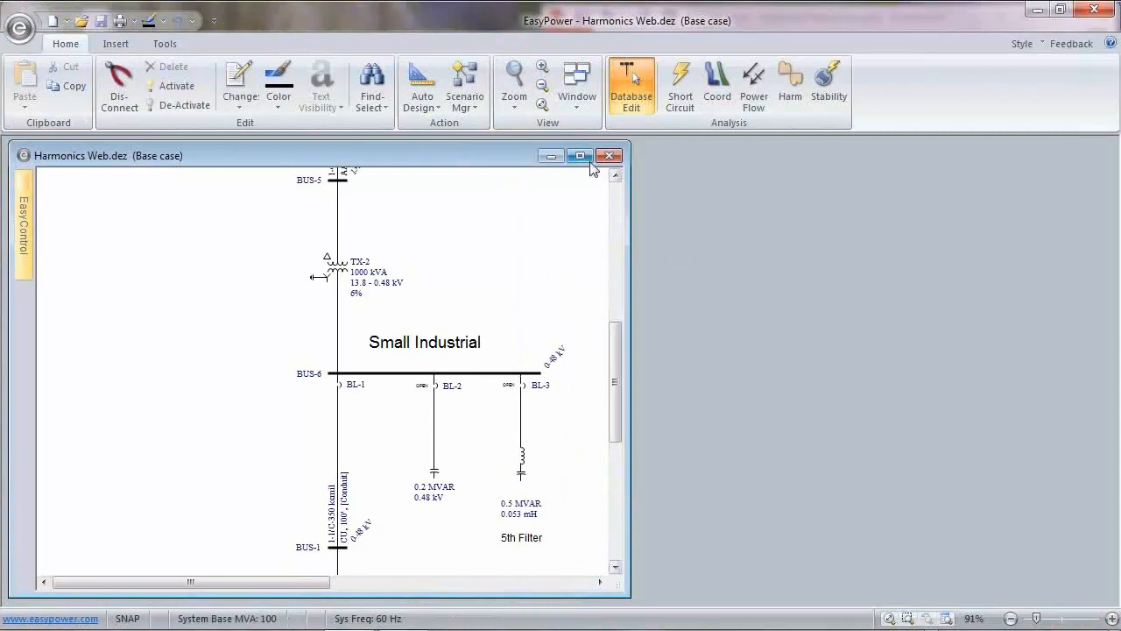
- Examine the one-line diagram from transformer TX-1 and BUS-4 down through the Small Industrial branch
left_click_drag(620, 274, 661, 388)
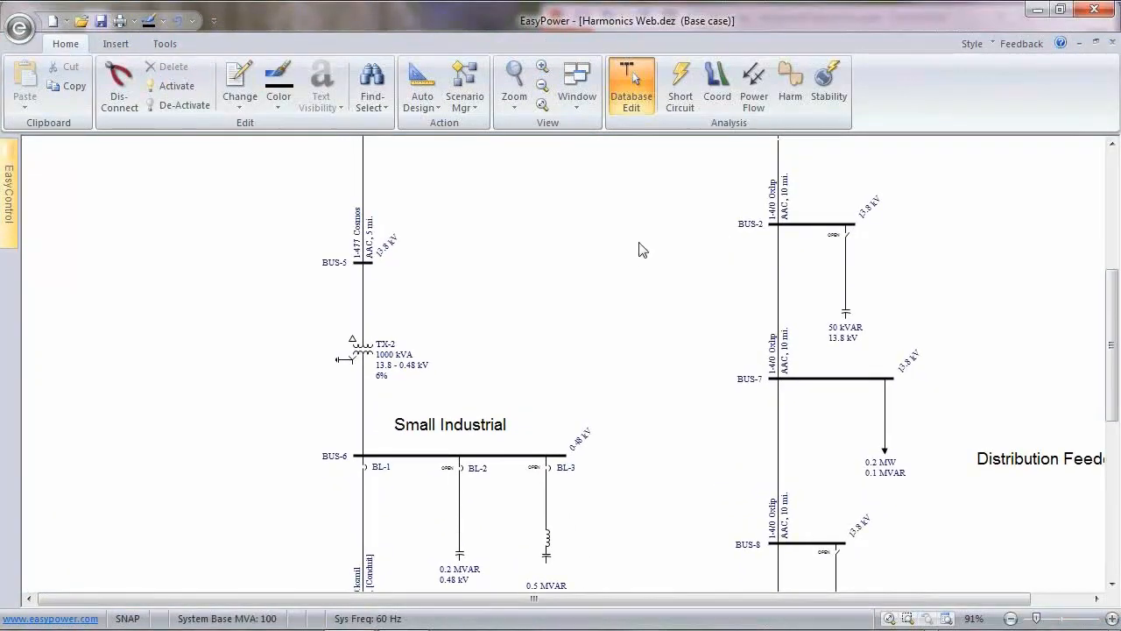
left_click_drag(651, 216, 691, 496)
left_click_drag(648, 311, 552, 294)
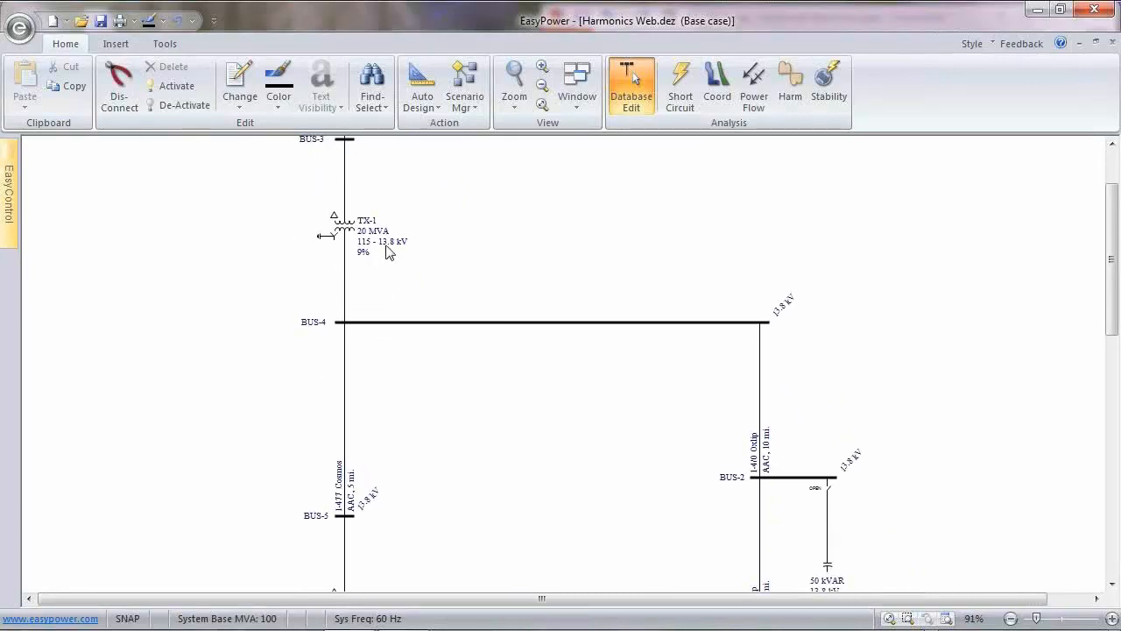
left_click_drag(573, 430, 556, 340)
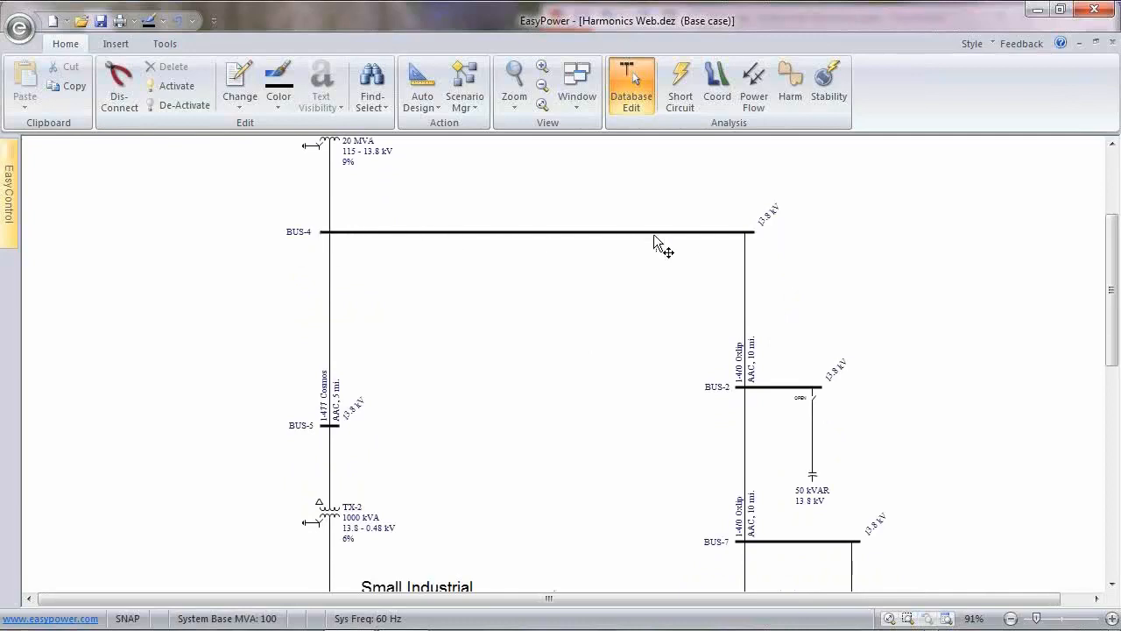
left_click_drag(569, 482, 568, 430)
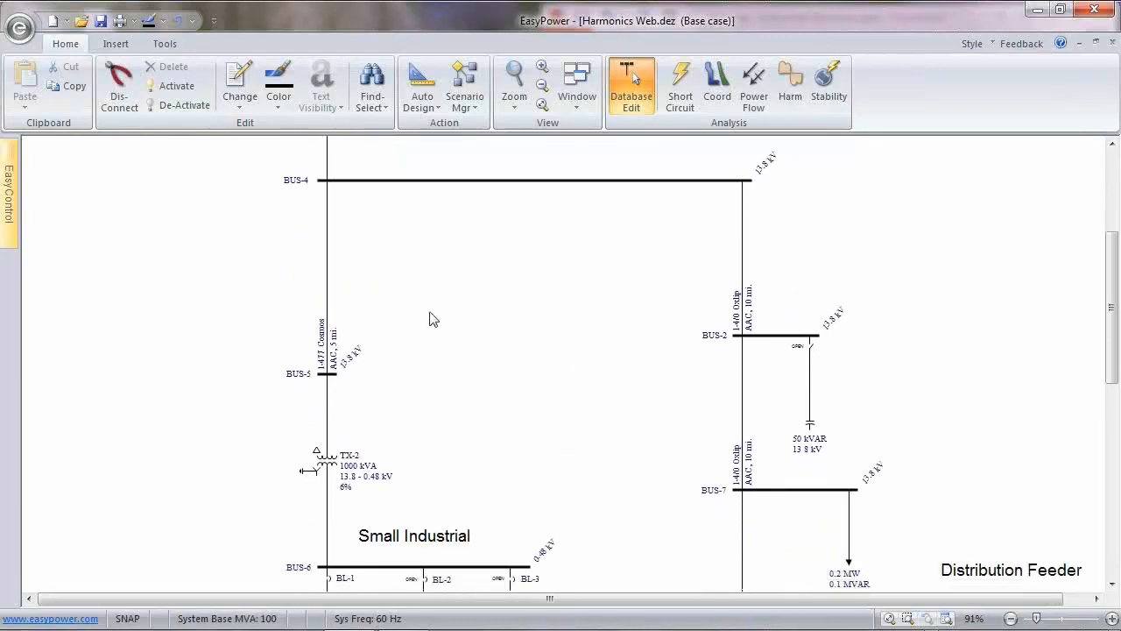
left_click_drag(433, 558, 437, 419)
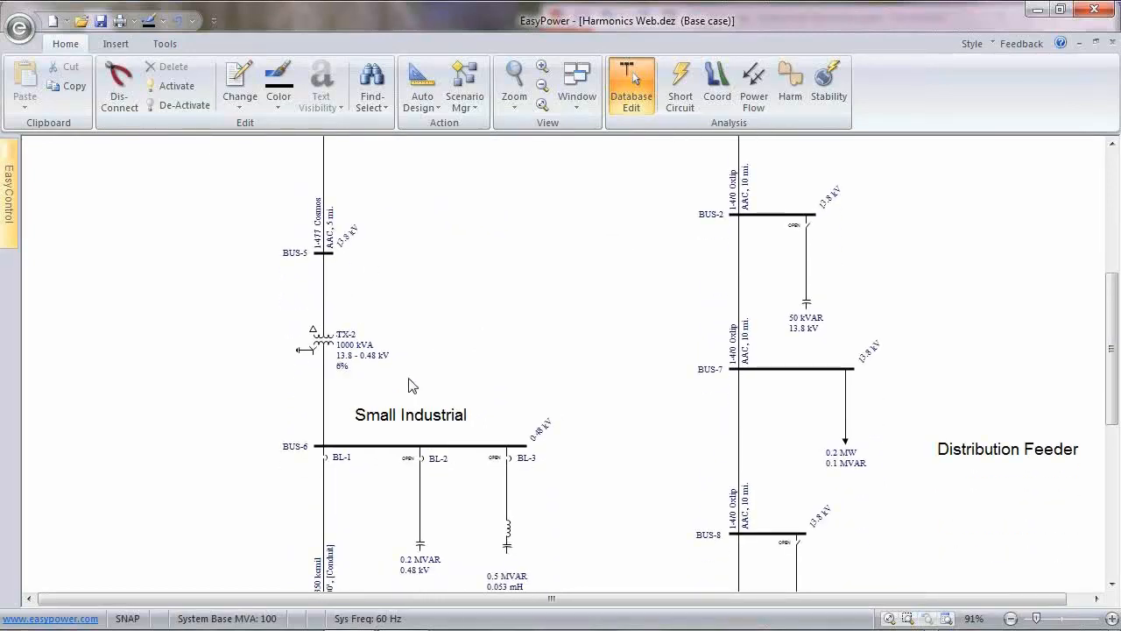
left_click_drag(553, 521, 544, 317)
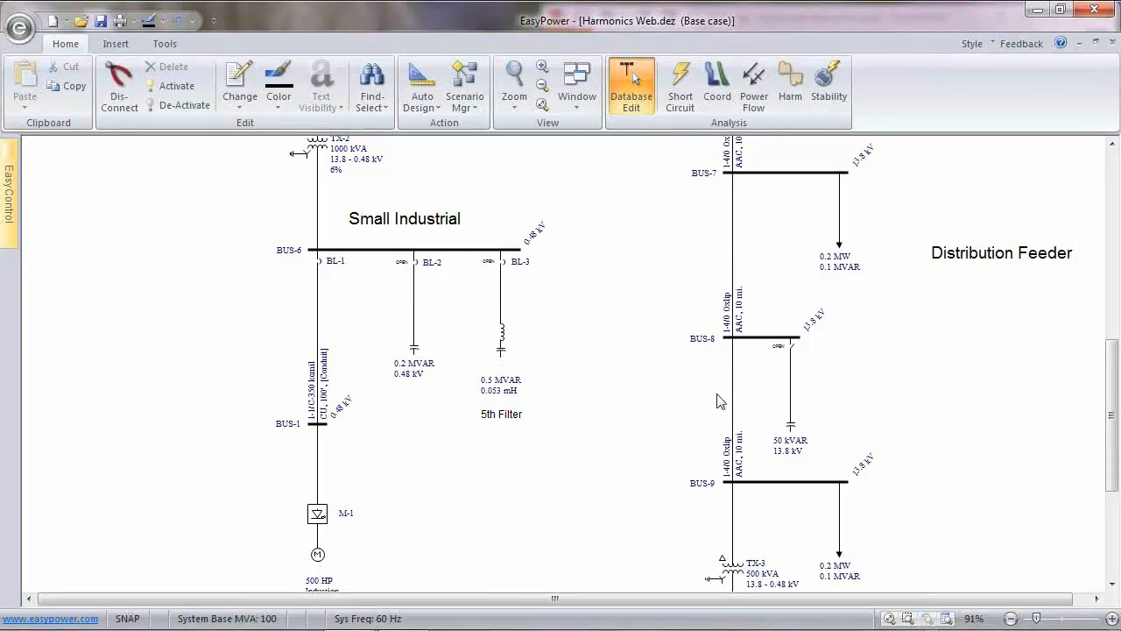
- Examine the Distribution Feeder branch from BUS-4 through its capacitors and loads down to motor M-2
scroll(963, 372, "up", 3)
scroll(963, 373, "up", 5)
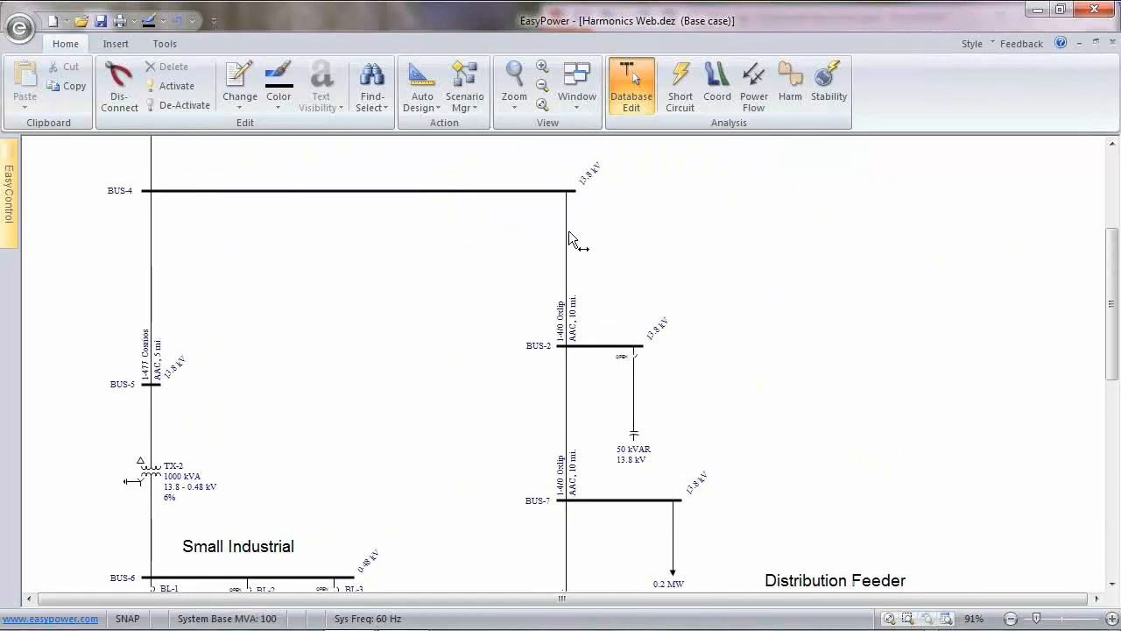
left_click_drag(721, 476, 742, 352)
left_click_drag(695, 438, 702, 305)
left_click_drag(692, 497, 689, 430)
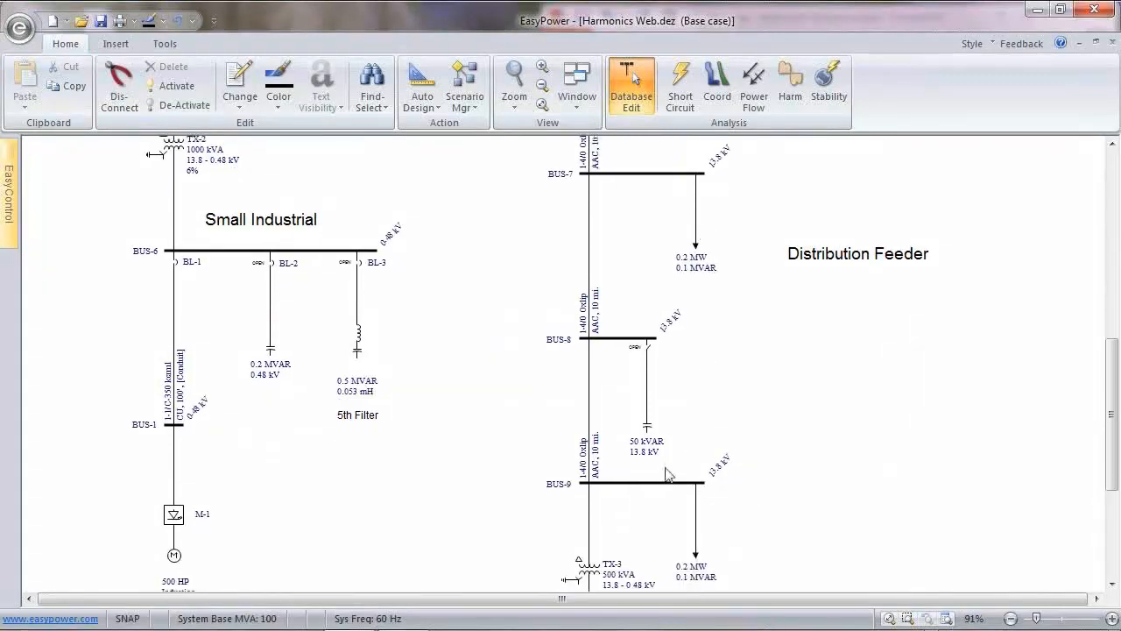
left_click_drag(714, 449, 722, 367)
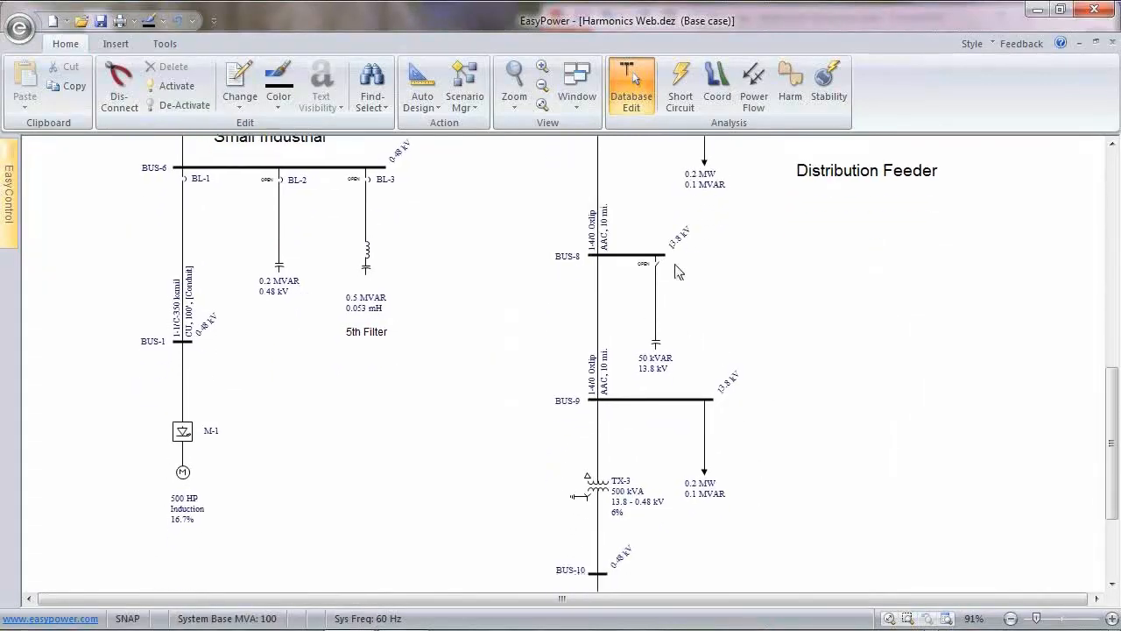
left_click_drag(747, 530, 707, 410)
left_click_drag(718, 492, 722, 535)
left_click_drag(750, 258, 756, 535)
left_click_drag(758, 358, 756, 390)
left_click_drag(791, 496, 756, 363)
left_click_drag(754, 500, 774, 258)
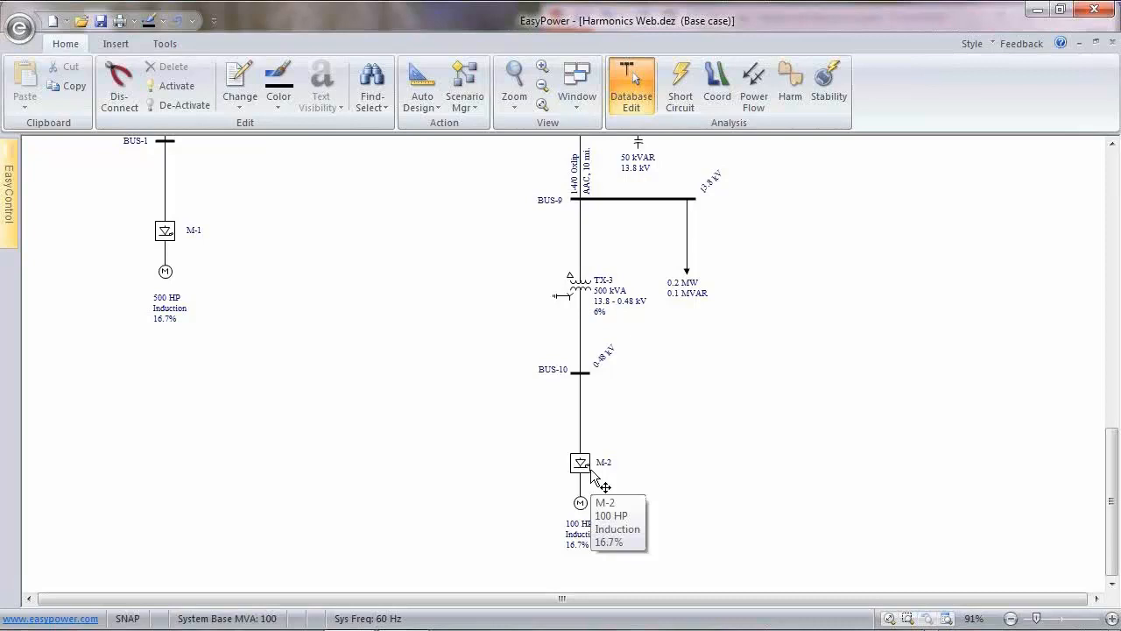
- Solve the power flow and review the flows, losses and bus voltages around the Small Industrial branch
left_click_drag(470, 220, 561, 424)
left_click_drag(449, 258, 498, 328)
left_click_drag(411, 247, 430, 320)
left_click_drag(457, 169, 472, 282)
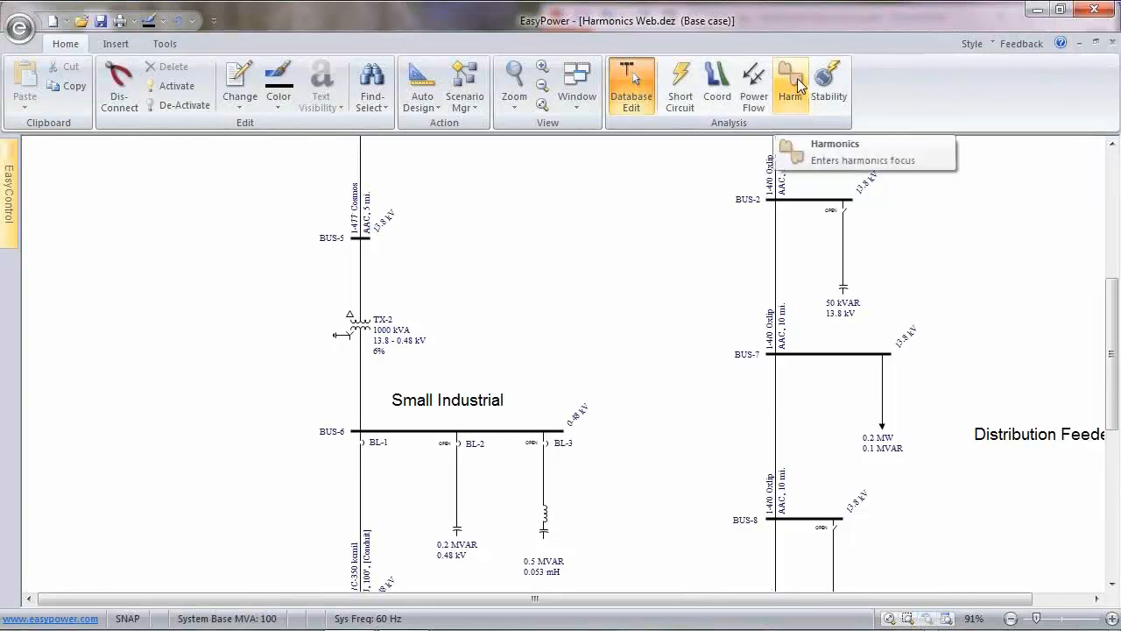
left_click(753, 92)
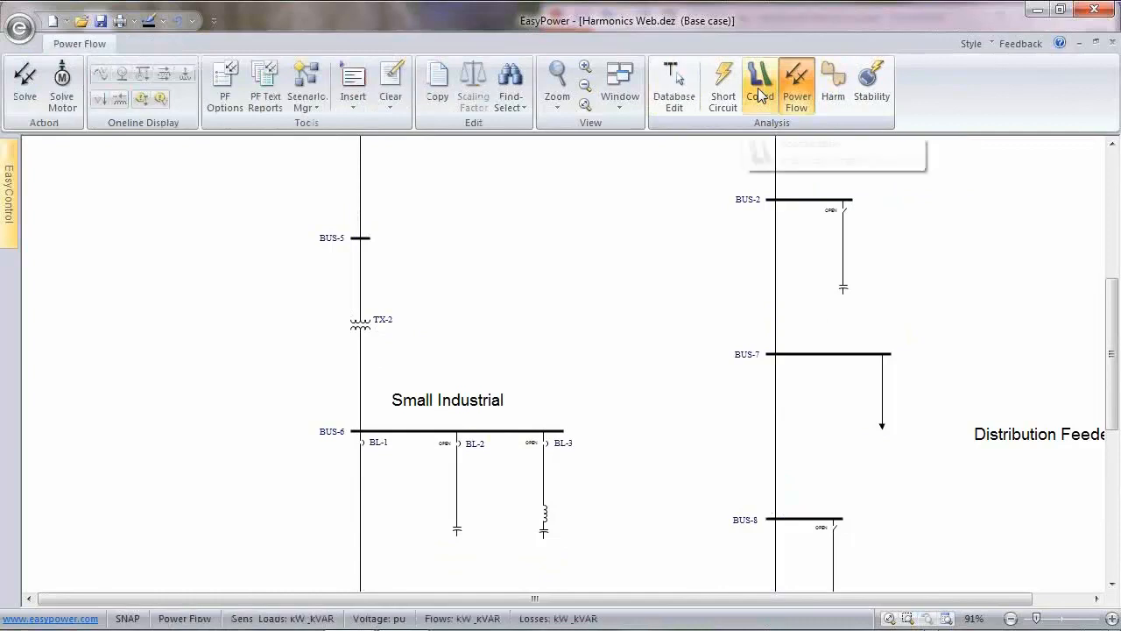
left_click(29, 93)
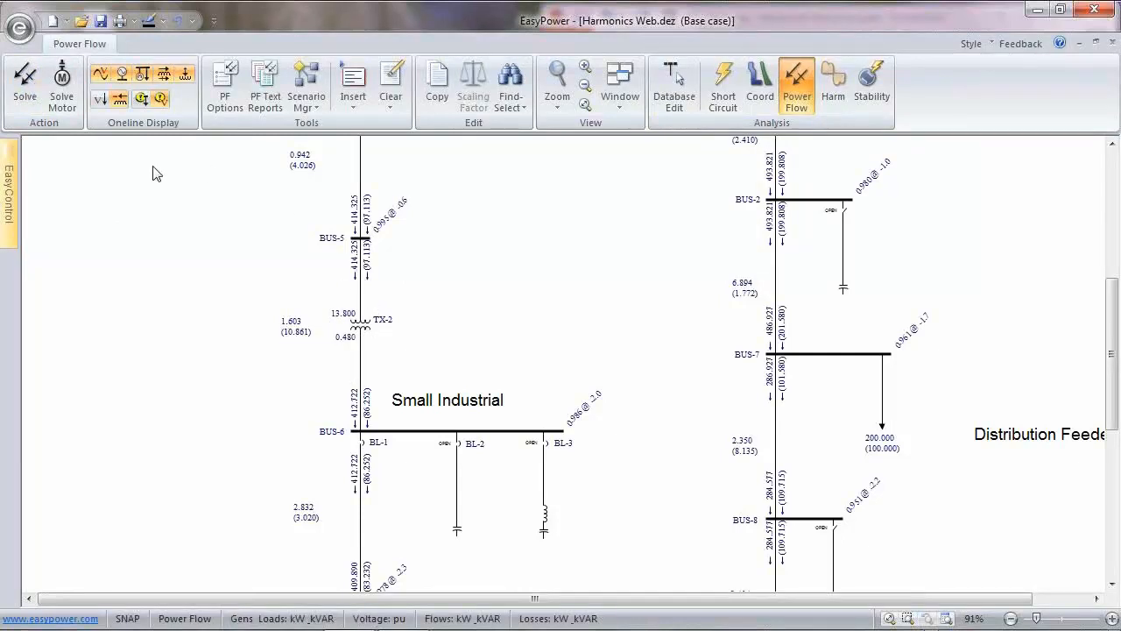
left_click(120, 101)
left_click_drag(437, 422, 411, 297)
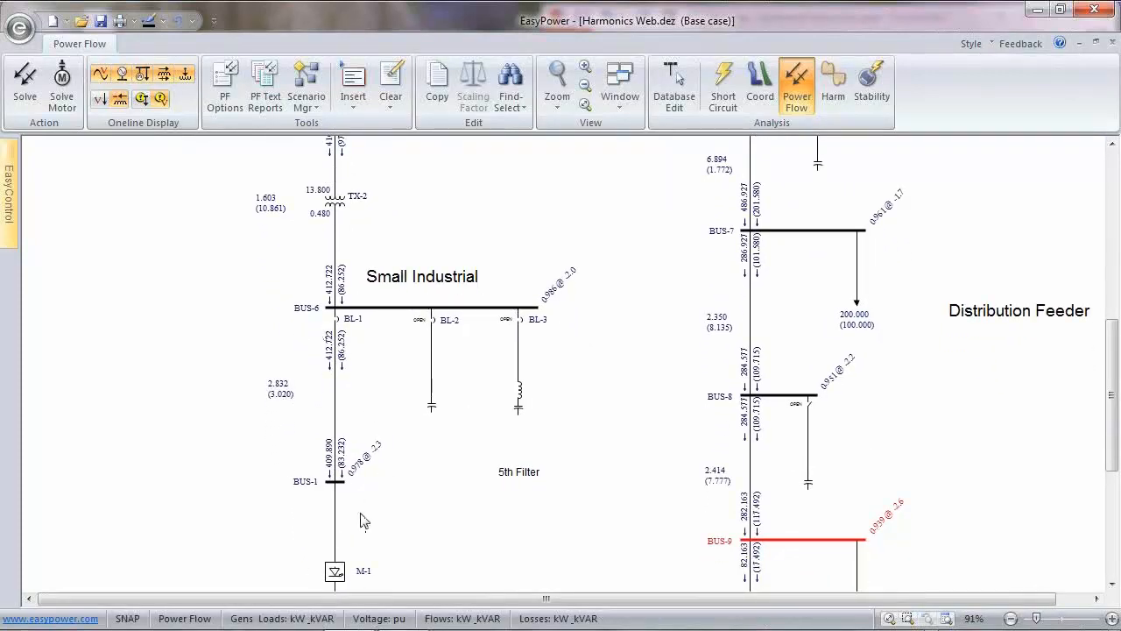
left_click_drag(413, 308, 413, 396)
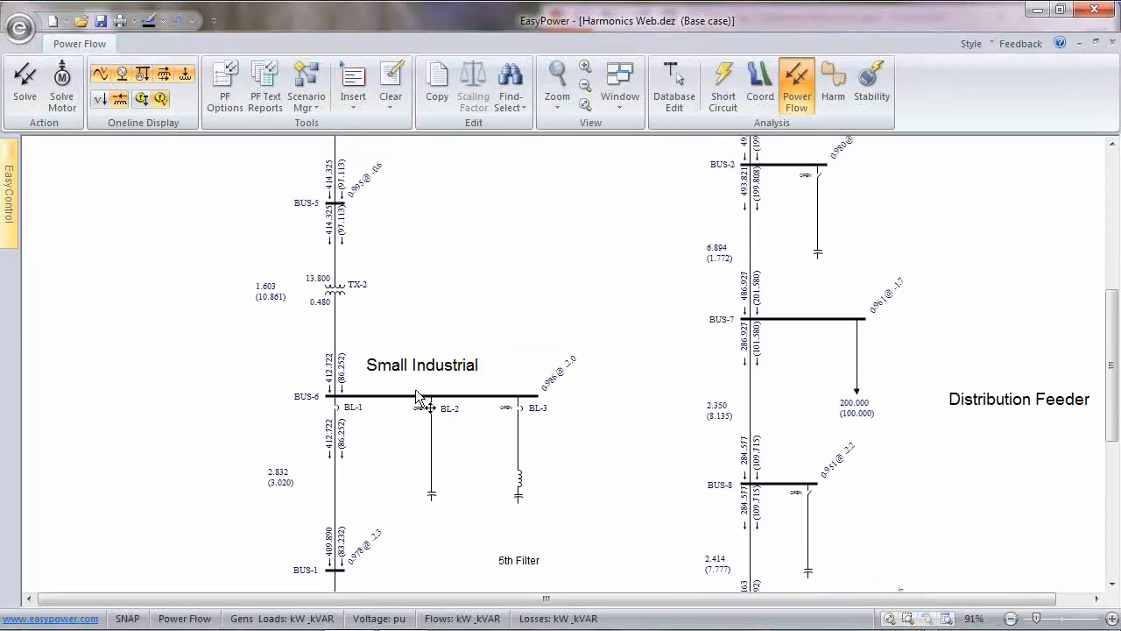
- Enter the harmonics focus and run the Summation analysis to show voltage and current THD on the one-line
left_click(831, 91)
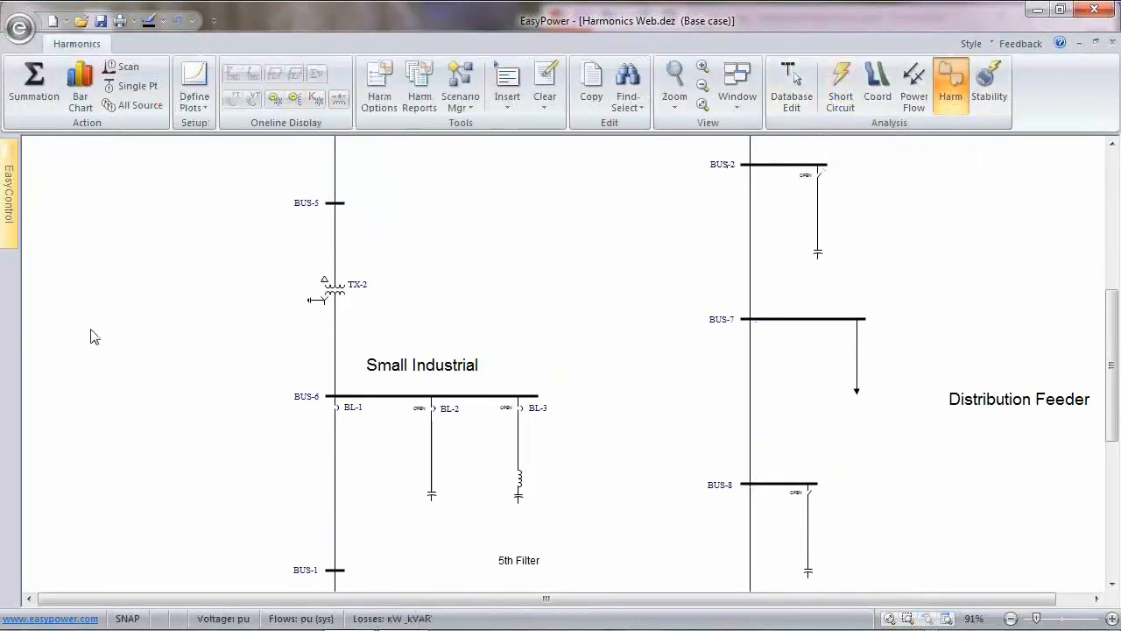
left_click(35, 86)
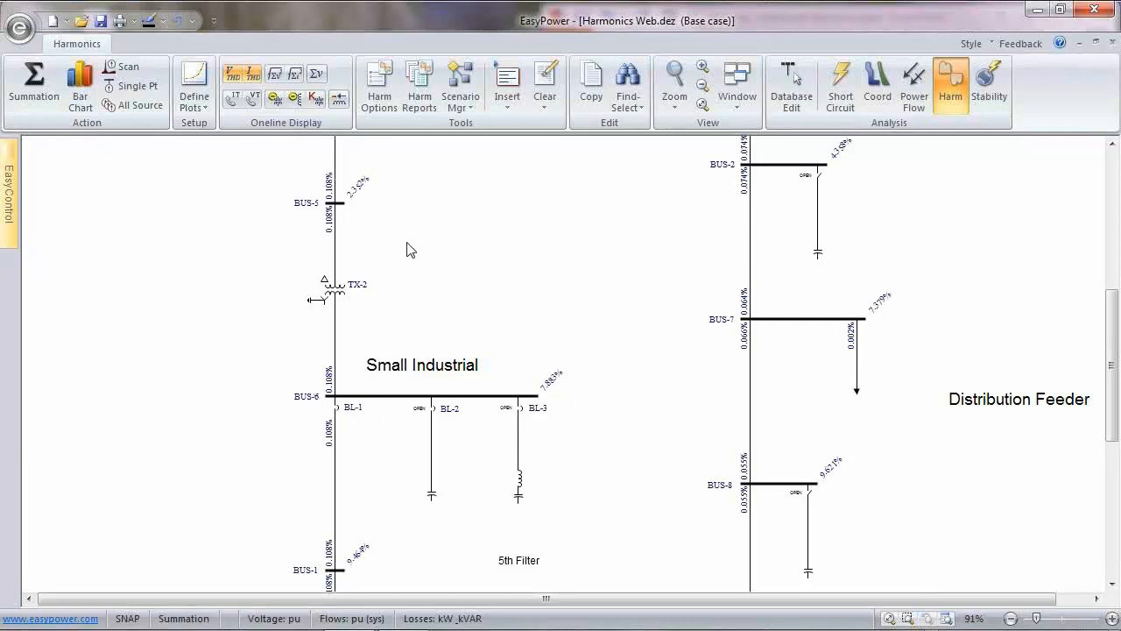
scroll(380, 263, "up", 3)
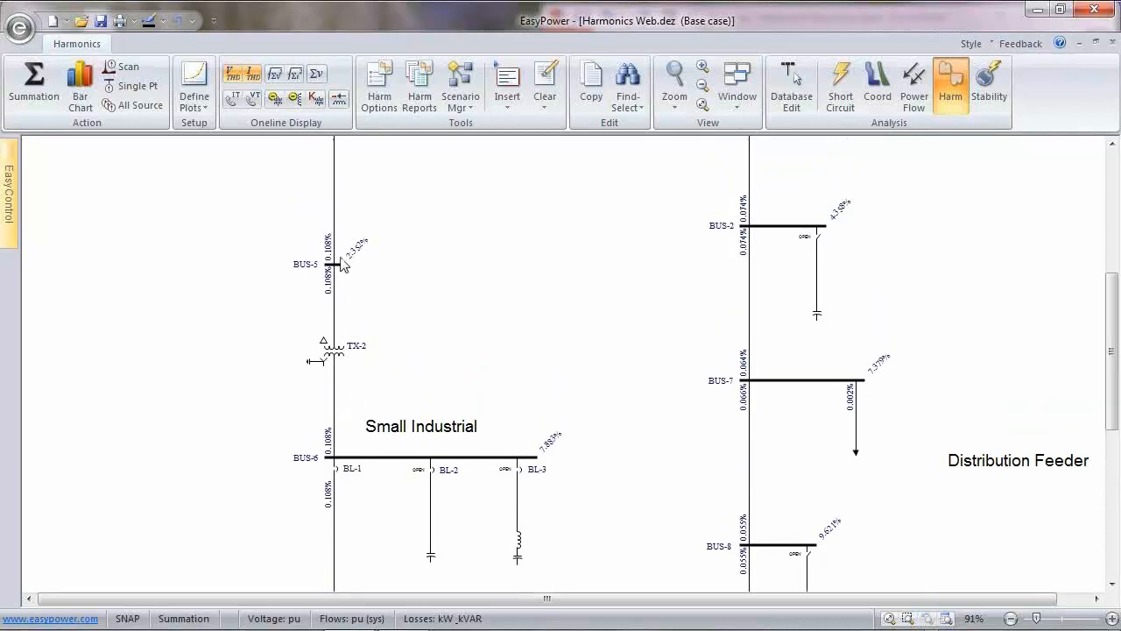
- Display the IEEE C57.110 transformer derating for TX-2 on the one-line
left_click(343, 358)
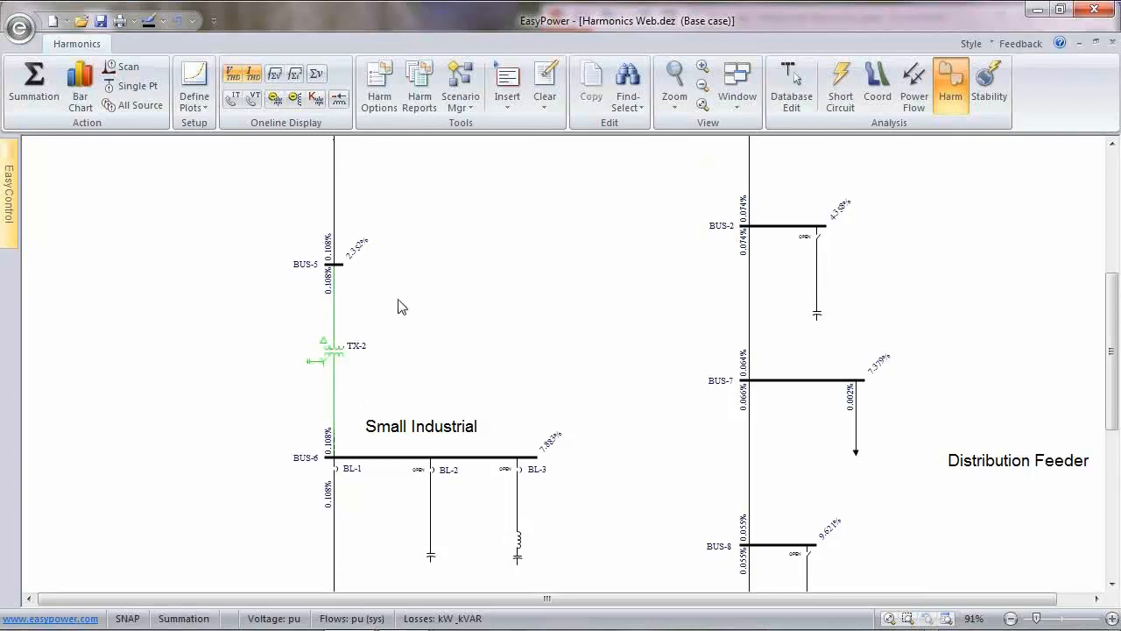
left_click(399, 306)
left_click(341, 357)
left_click(339, 355)
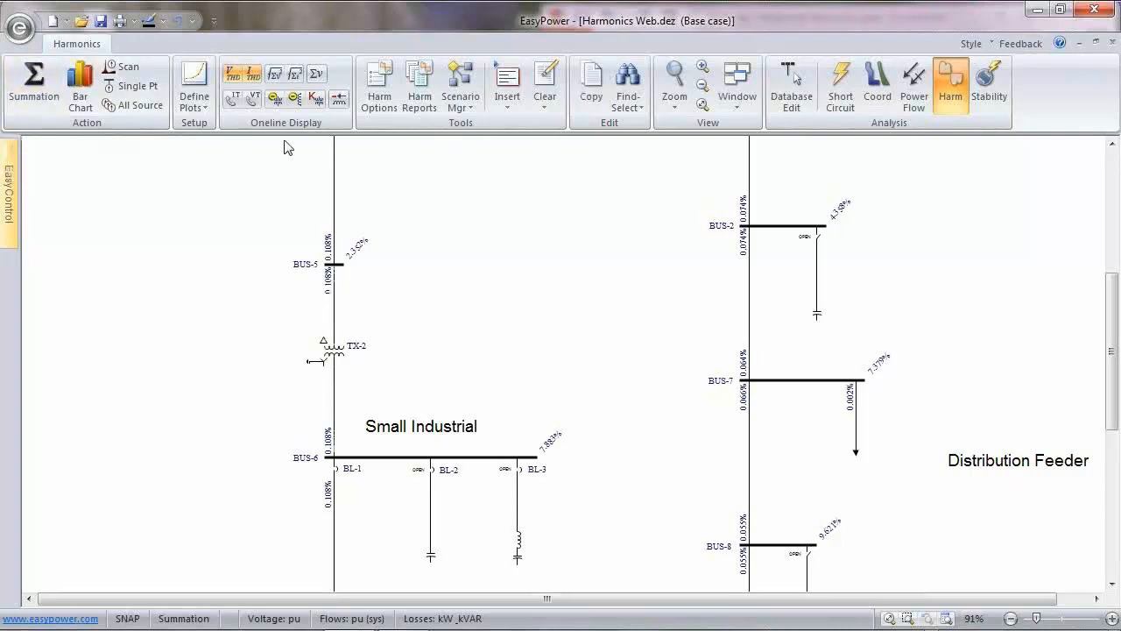
left_click(275, 99)
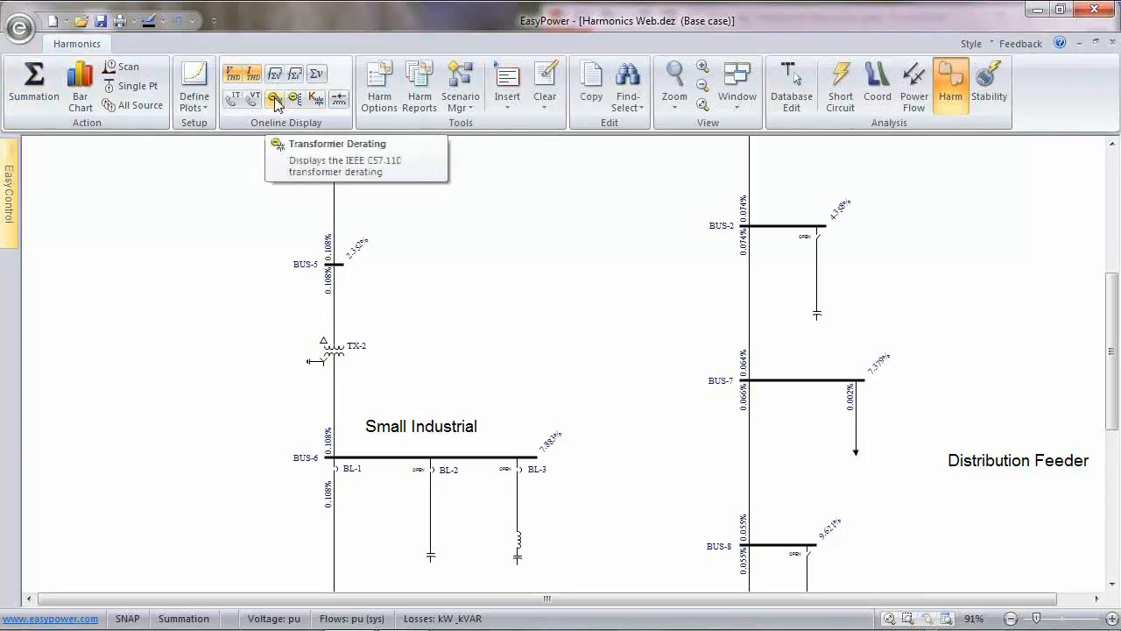
left_click(275, 100)
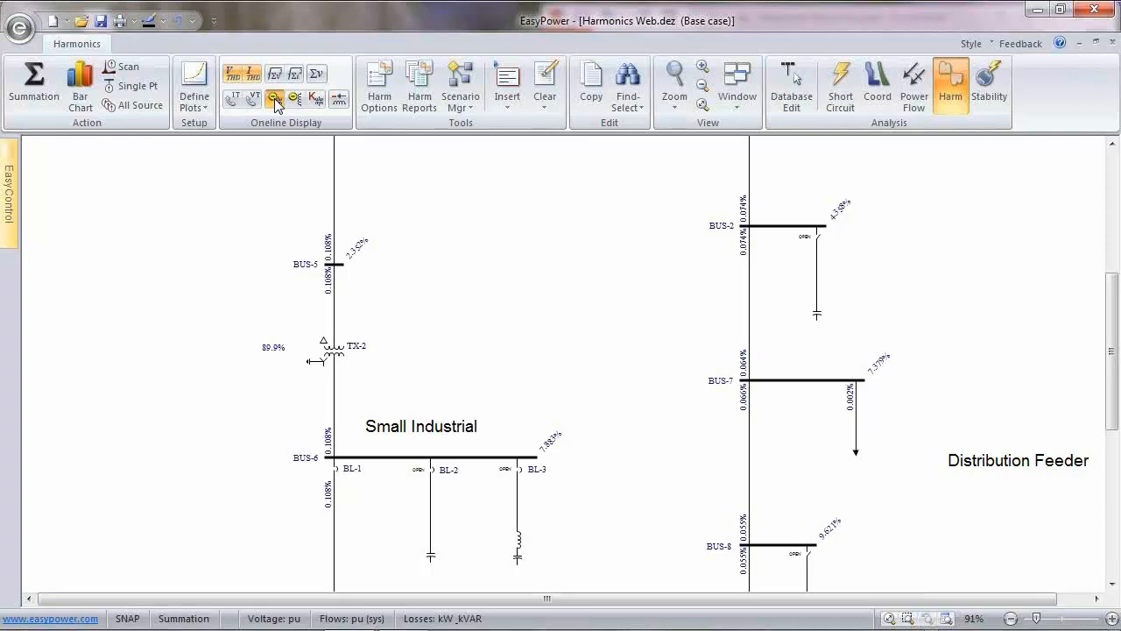
left_click(275, 101)
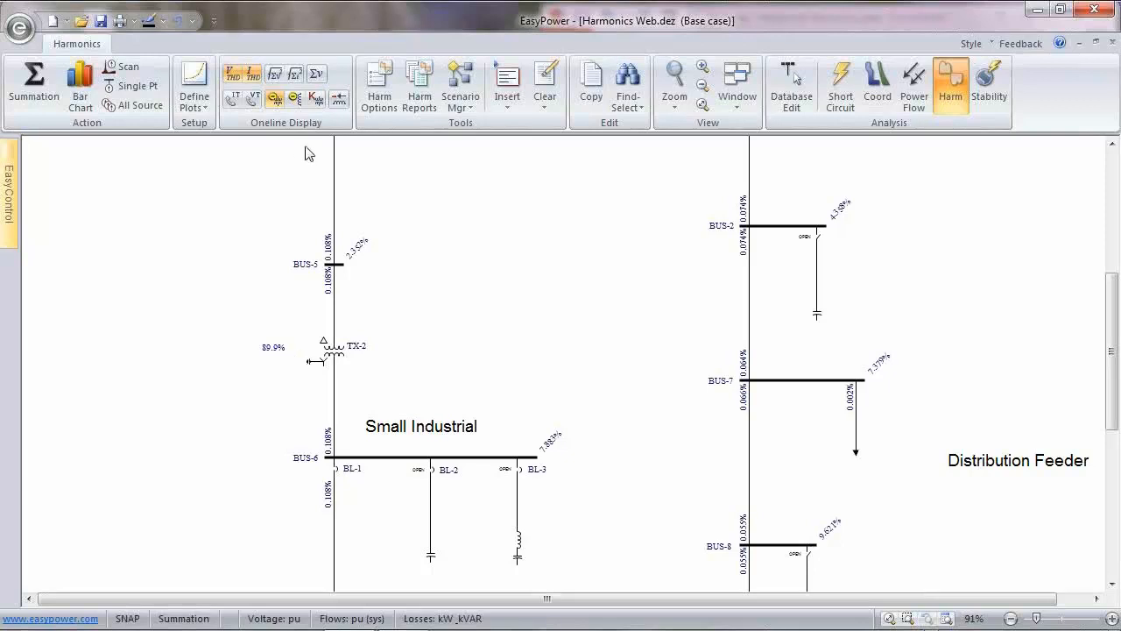
- Compare the transformer K-factor with the transformer derating for TX-2 on the one-line
left_click(315, 98)
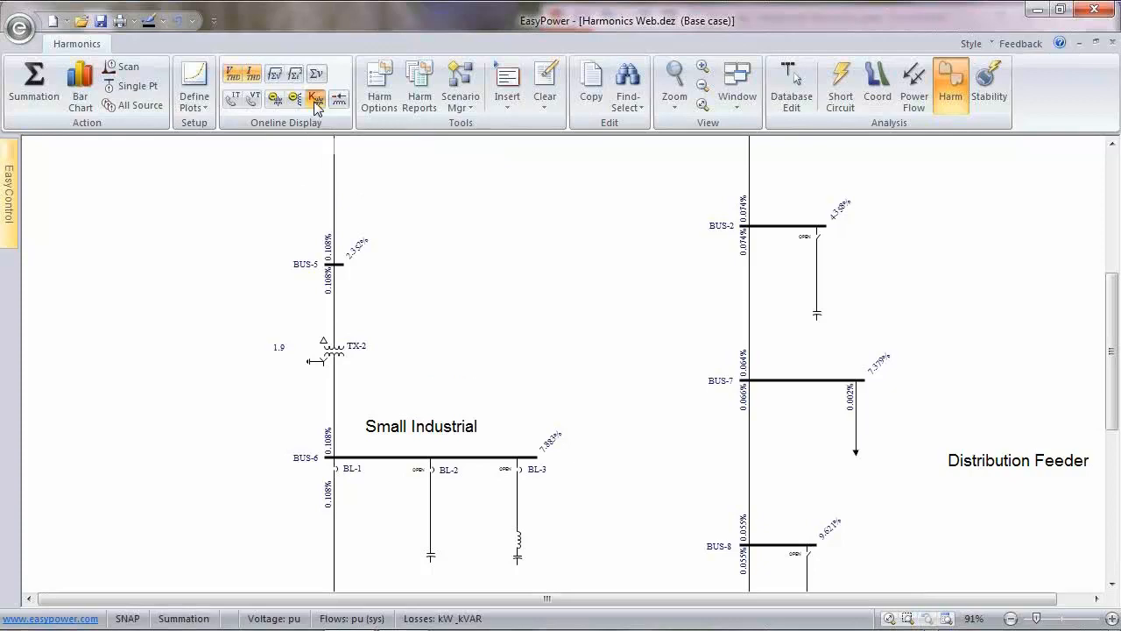
left_click(274, 100)
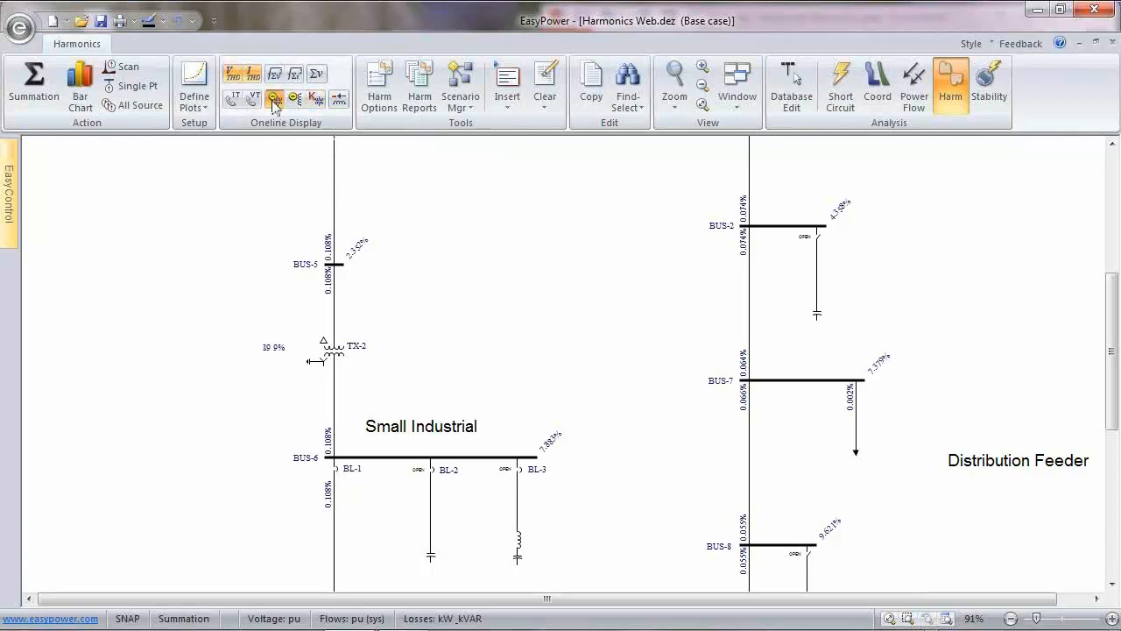
left_click(316, 99)
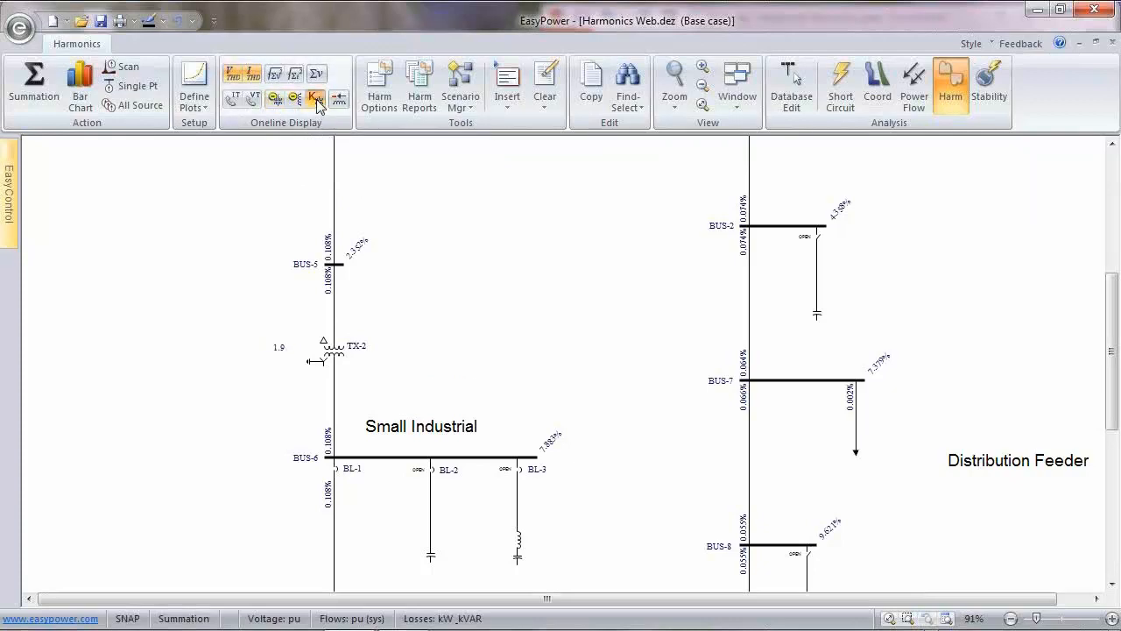
left_click(274, 99)
- Close breaker BL-2 to check the capacitor's effect on distortion and TX-2 derating, and reopen it
scroll(470, 370, "down", 3)
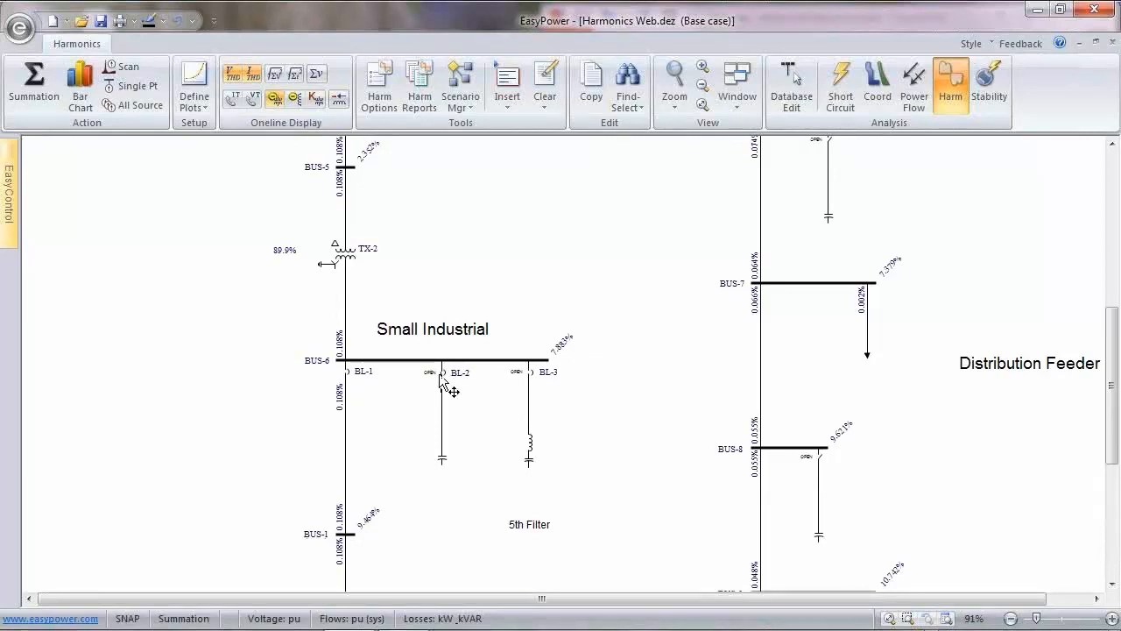
left_click(445, 375)
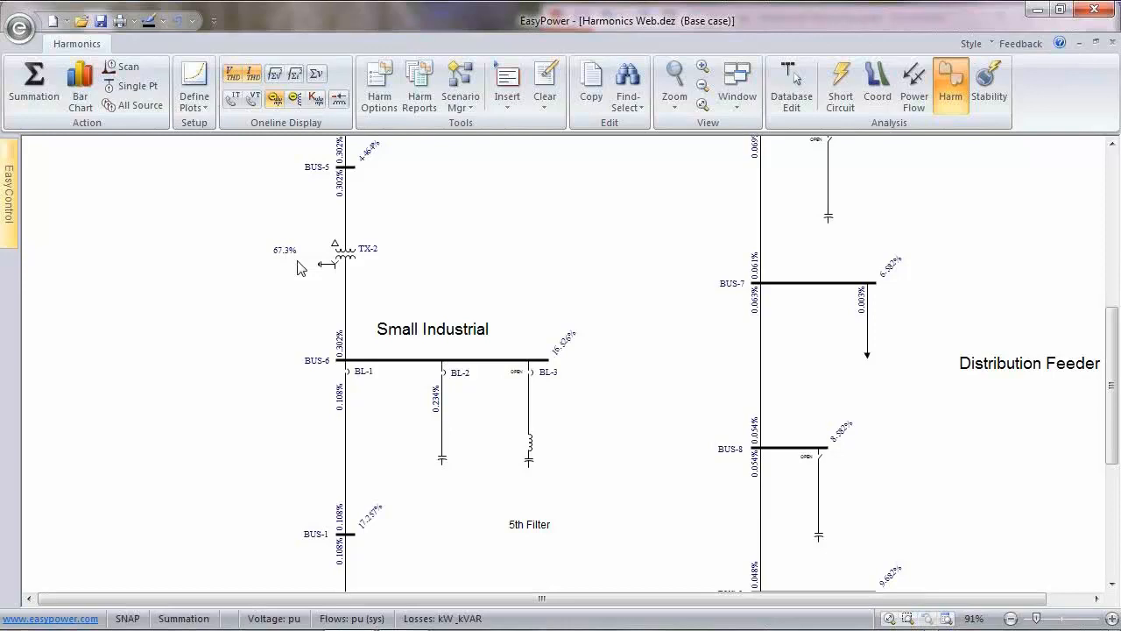
left_click(442, 374)
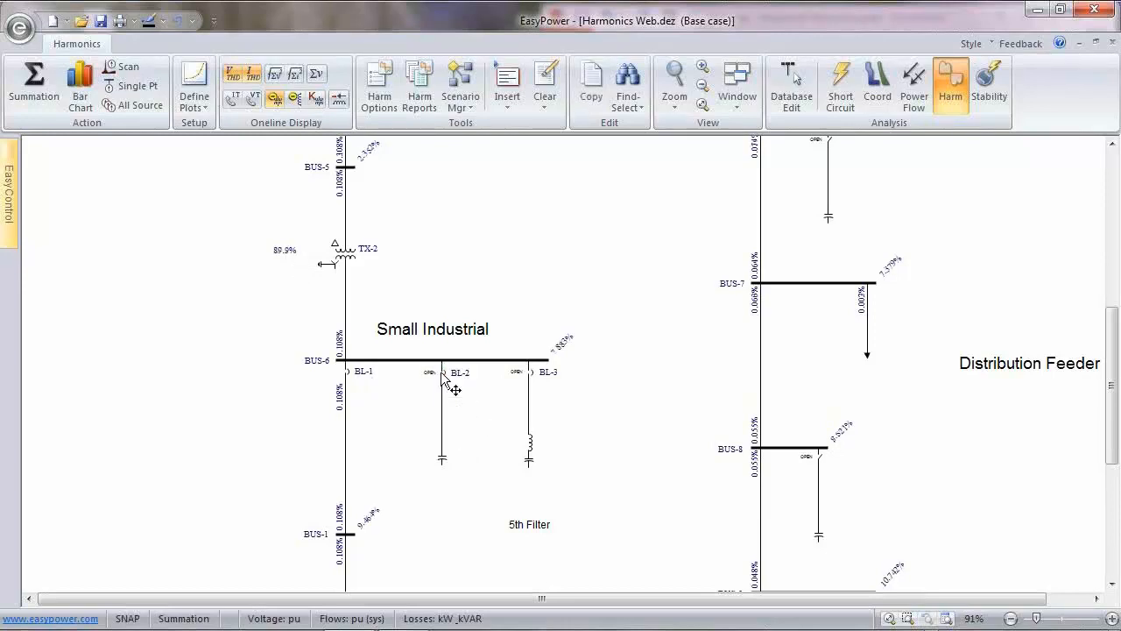
- Close breaker BL-3 to switch in the 5th filter, and display the line and cable derating on the one-line
left_click(530, 373)
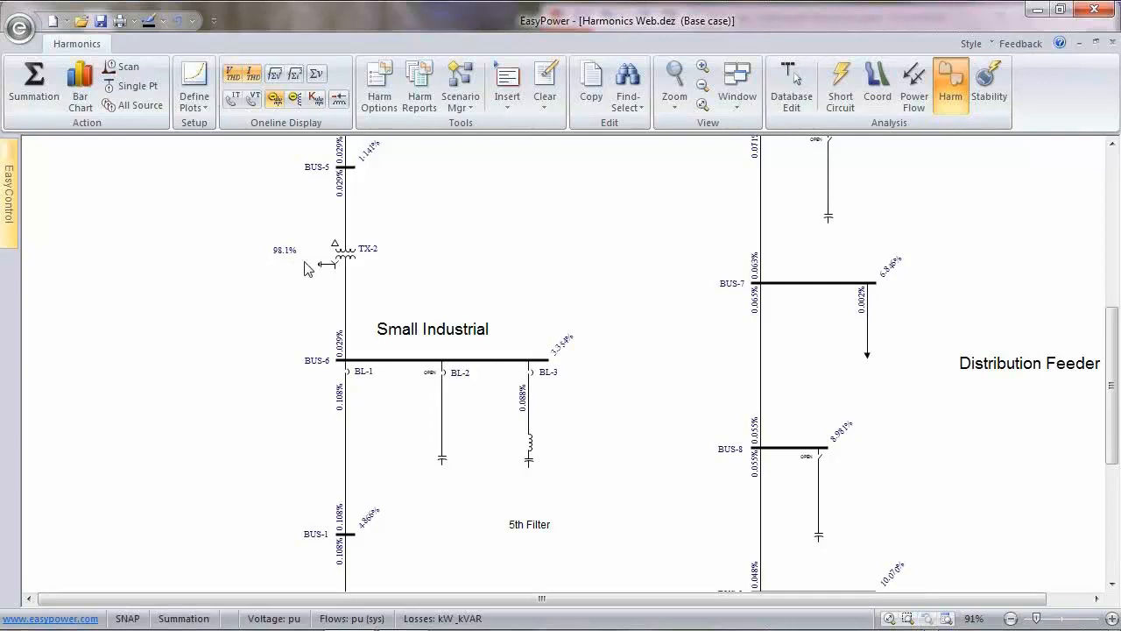
left_click(315, 98)
left_click(301, 106)
left_click_drag(424, 536, 425, 405)
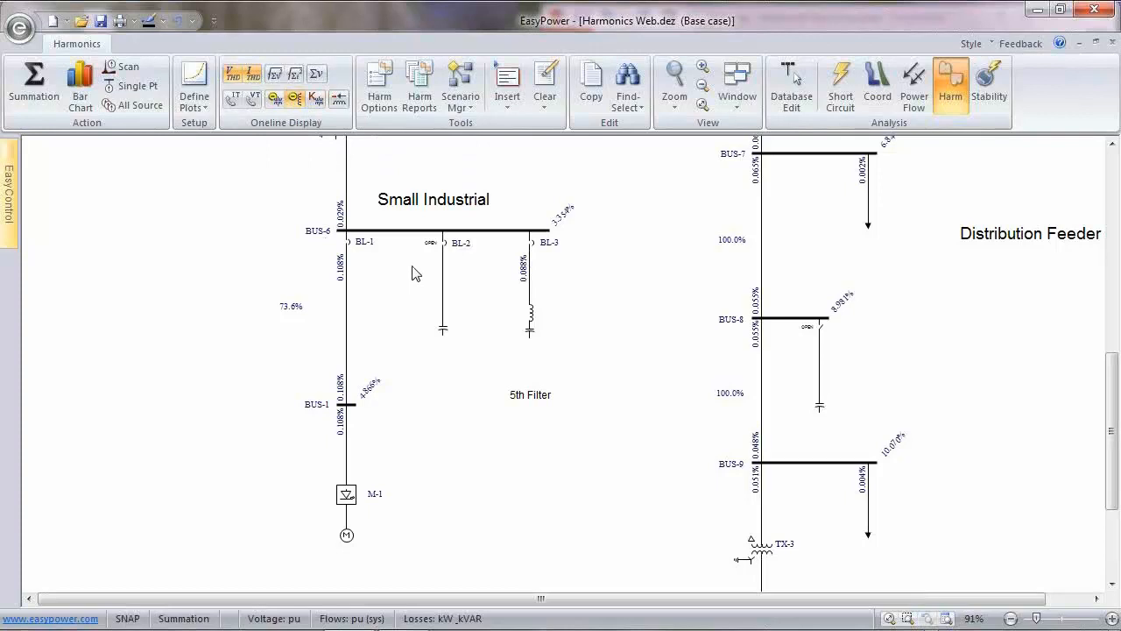
- Display losses on the one-line, and swap the 5th filter for the capacitor by opening BL-3 and closing BL-2
left_click(339, 101)
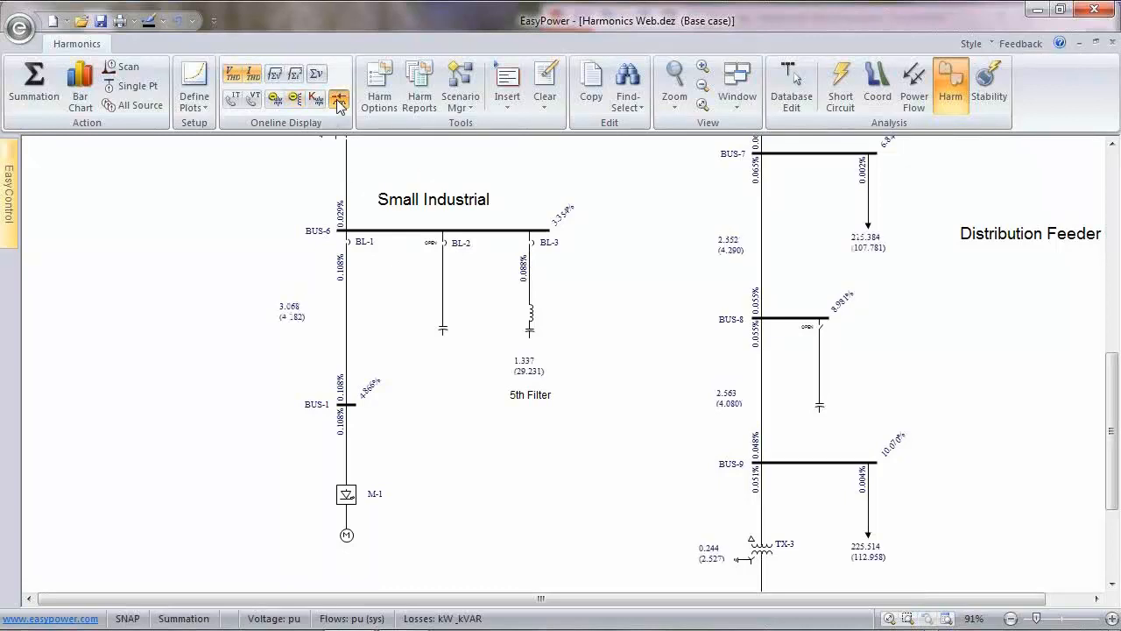
left_click_drag(480, 165, 476, 303)
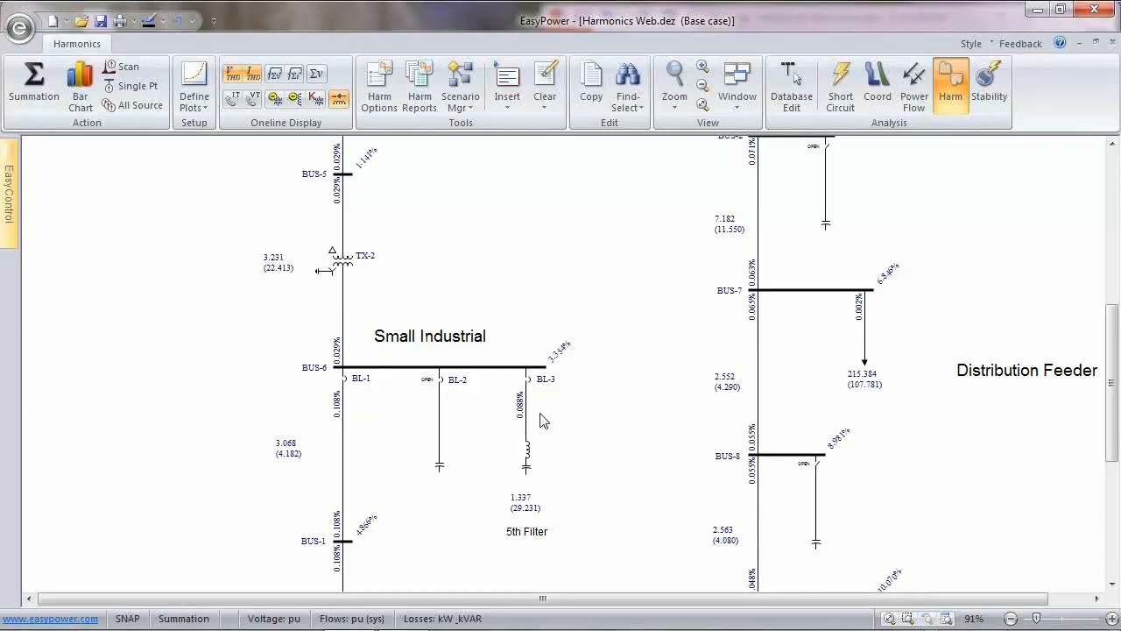
double_click(529, 384)
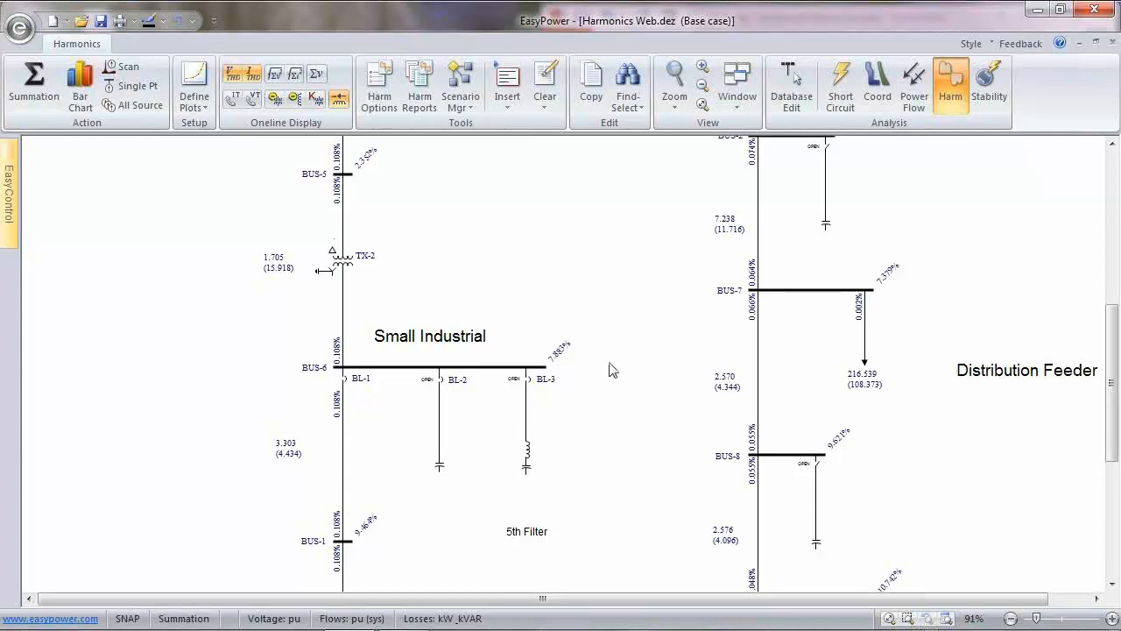
double_click(441, 386)
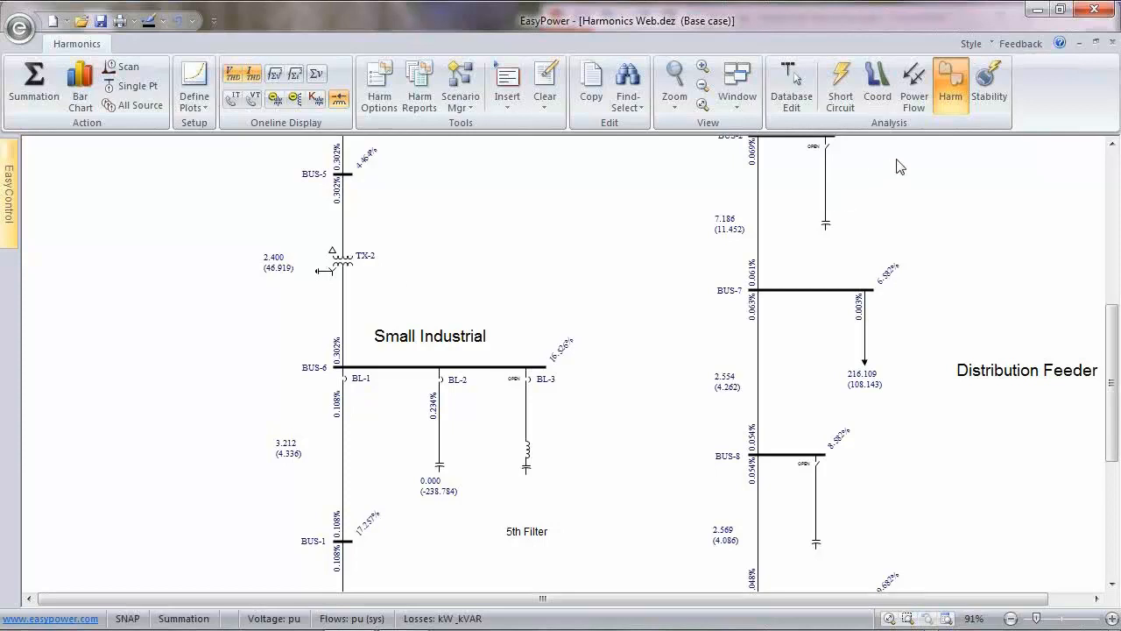
- Solve the power flow to compare its losses with the harmonic results, and rerun the harmonic summation
left_click(915, 92)
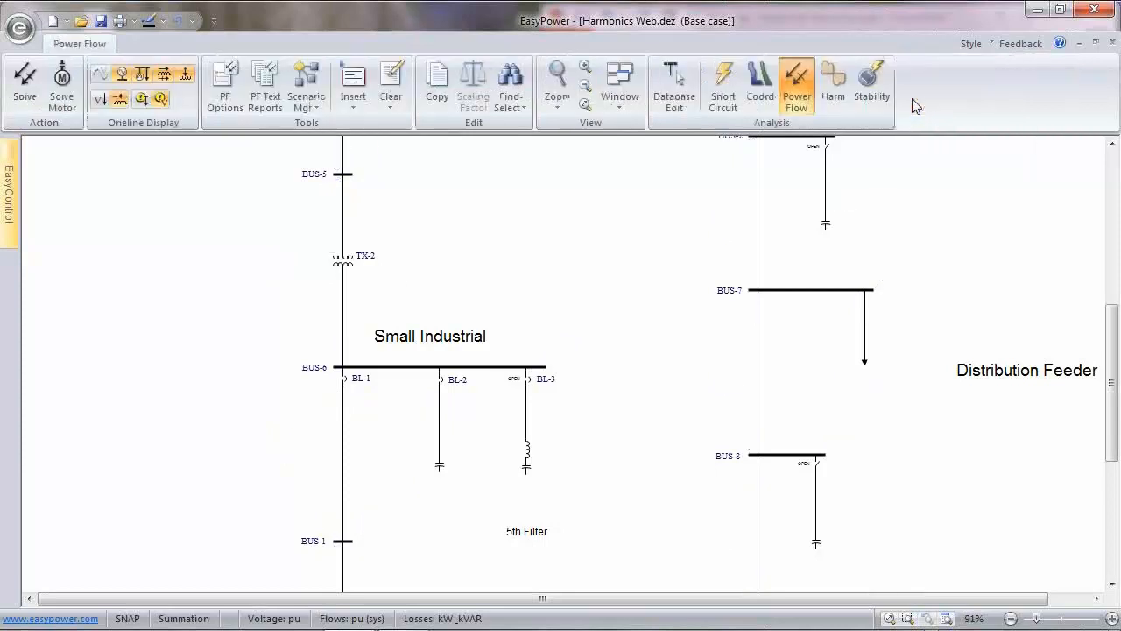
left_click(24, 94)
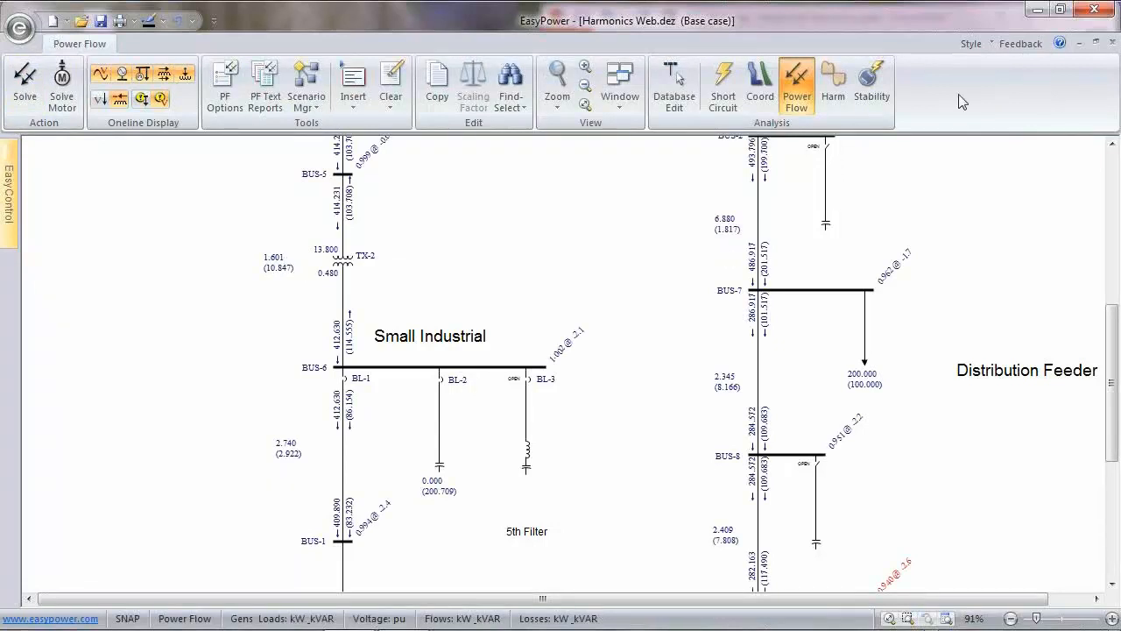
left_click(831, 88)
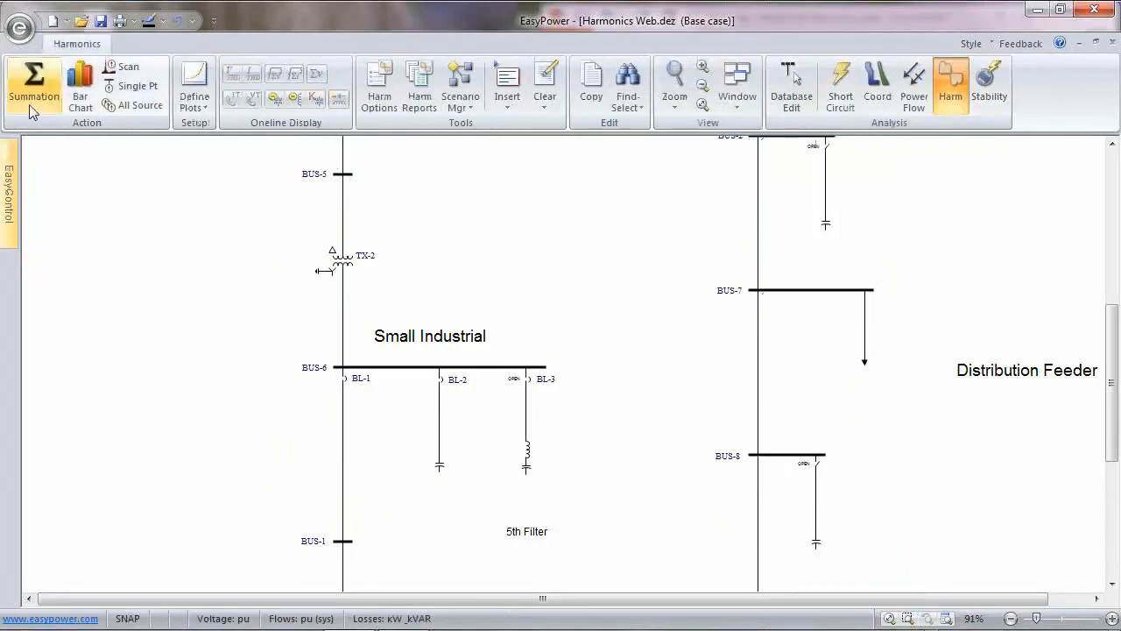
left_click(37, 92)
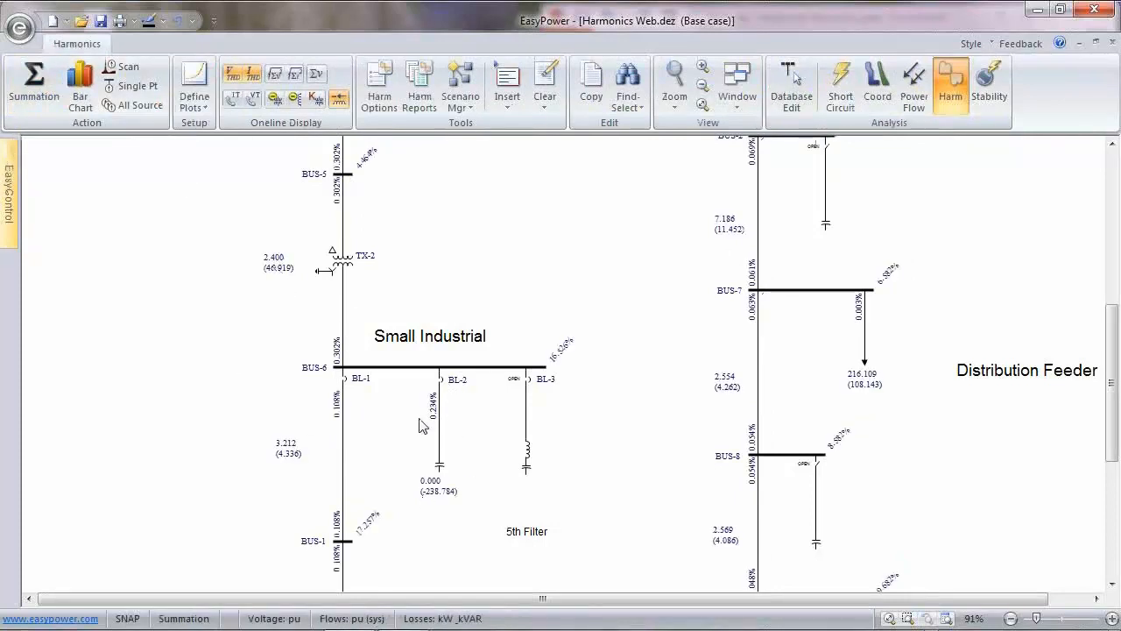
- Open breaker BL-2 to switch out the capacitor, and display IT and VT on the one-line
left_click(441, 378)
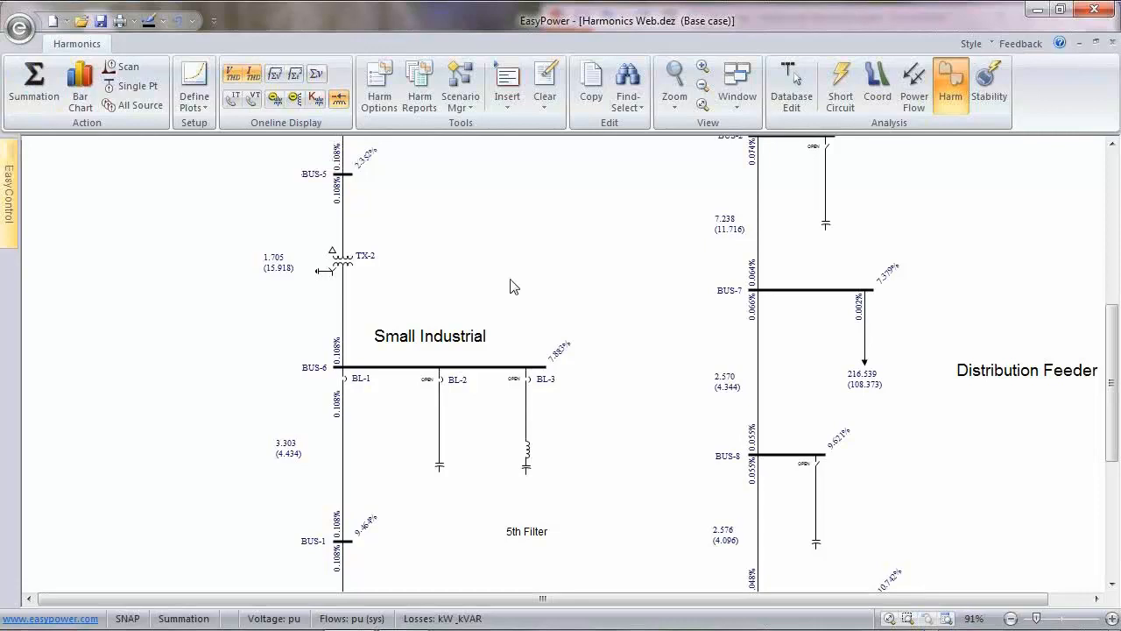
left_click_drag(992, 261, 806, 455)
left_click_drag(837, 322, 778, 310)
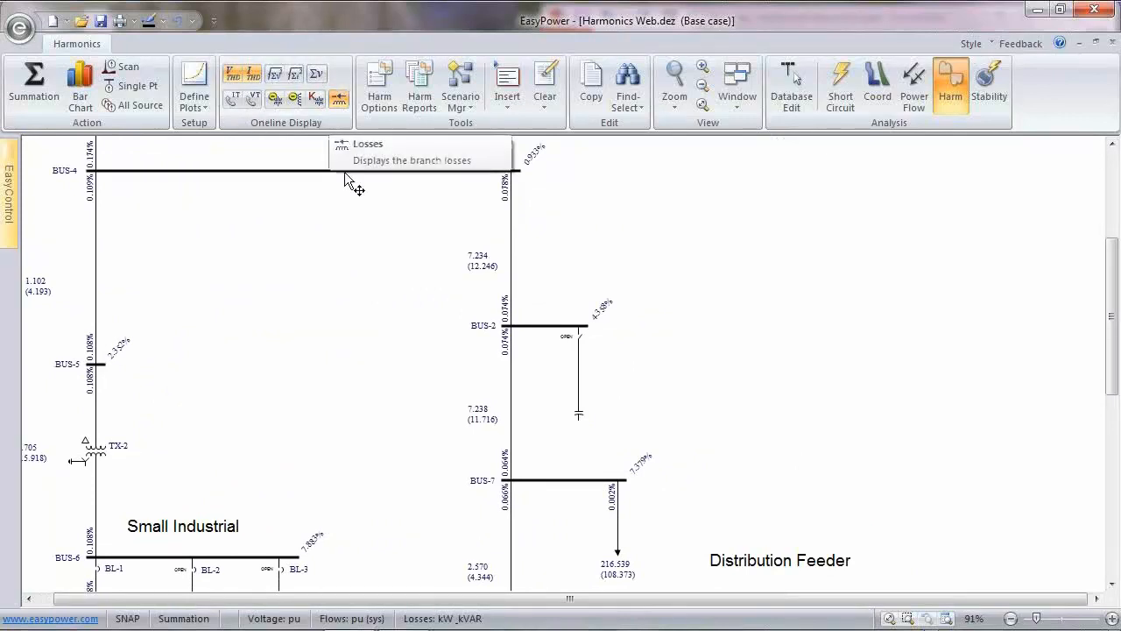
left_click(236, 103)
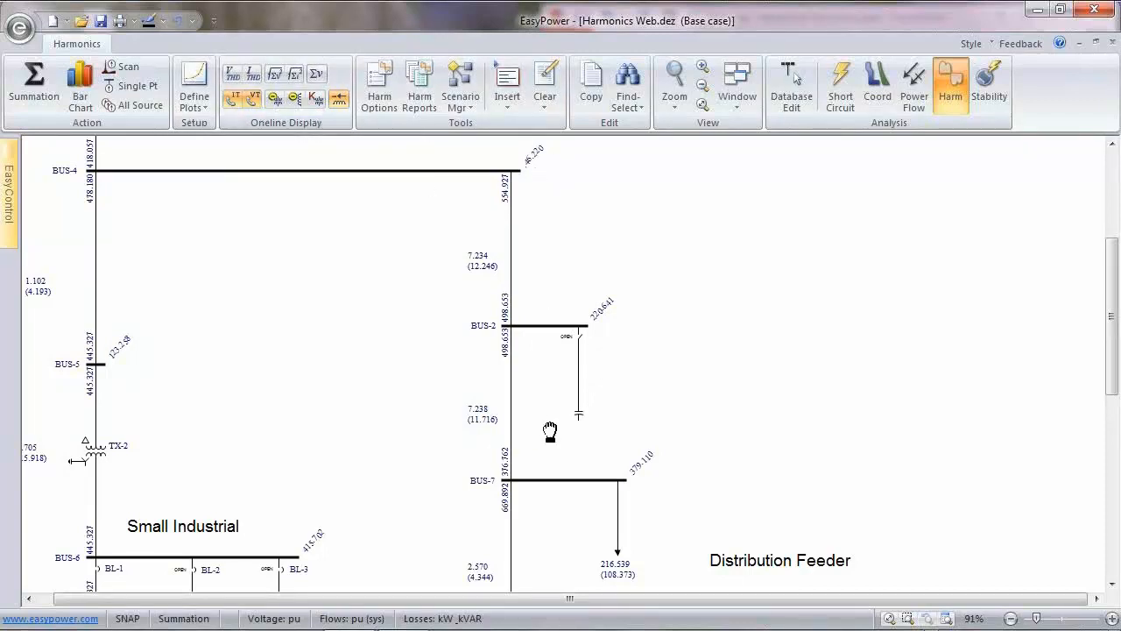
- Examine the IT and VT values along the distribution feeder from BUS-2 down to BUS-9
left_click_drag(545, 435, 550, 302)
left_click_drag(582, 490, 590, 295)
left_click_drag(613, 480, 612, 322)
left_click_drag(516, 268, 517, 457)
left_click_drag(693, 377, 689, 353)
scroll(585, 185, "up", 1)
left_click_drag(583, 183, 607, 358)
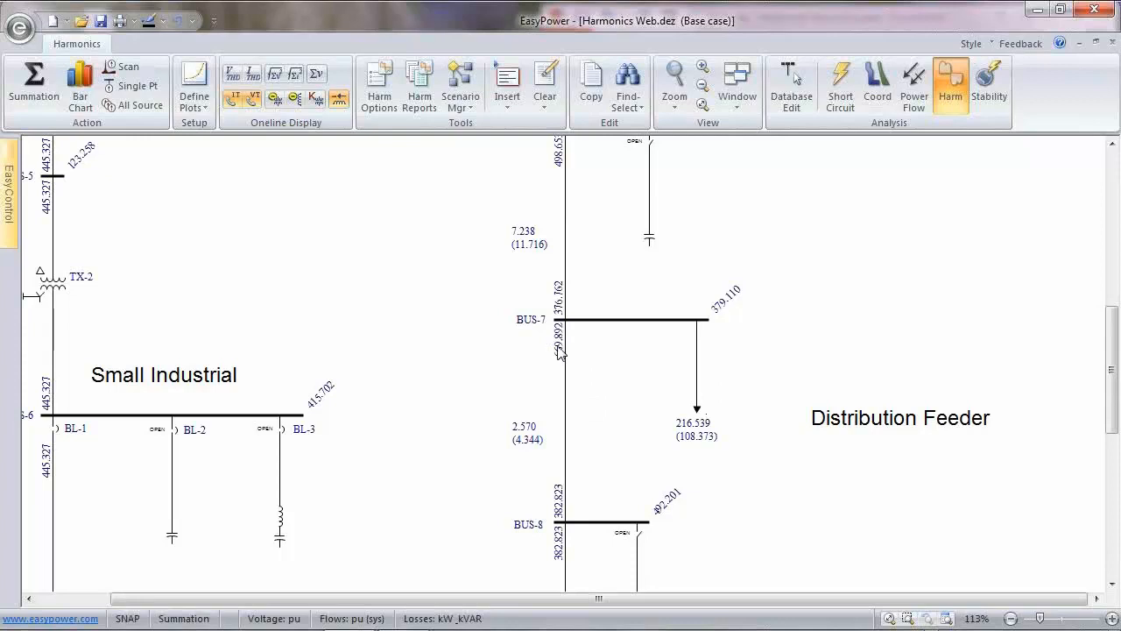
scroll(621, 345, "down", 2)
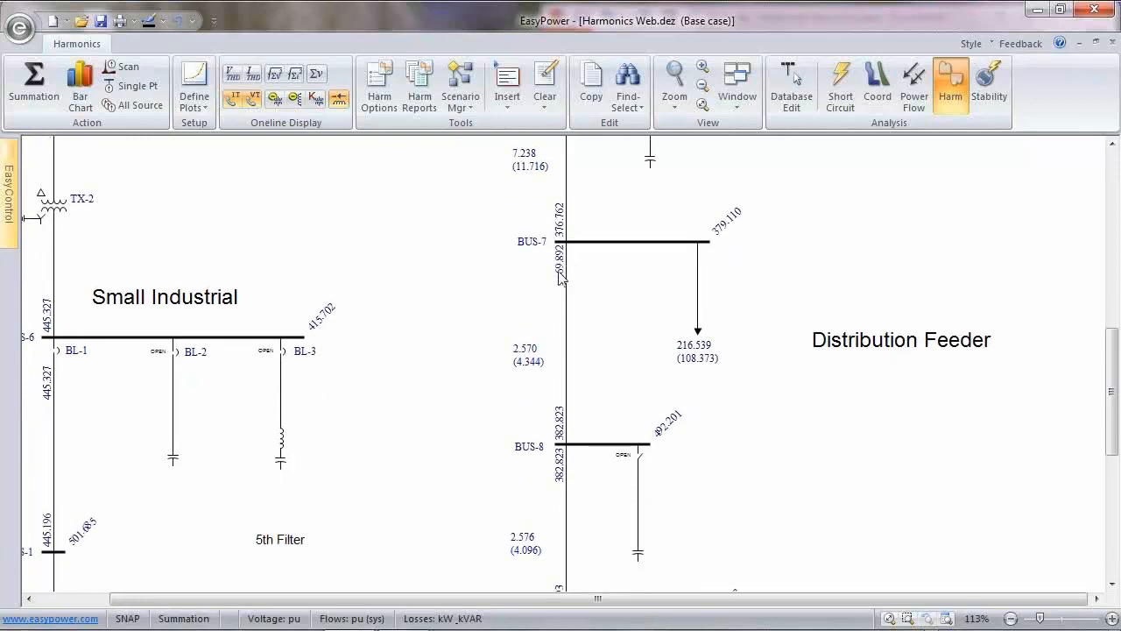
left_click_drag(573, 253, 597, 330)
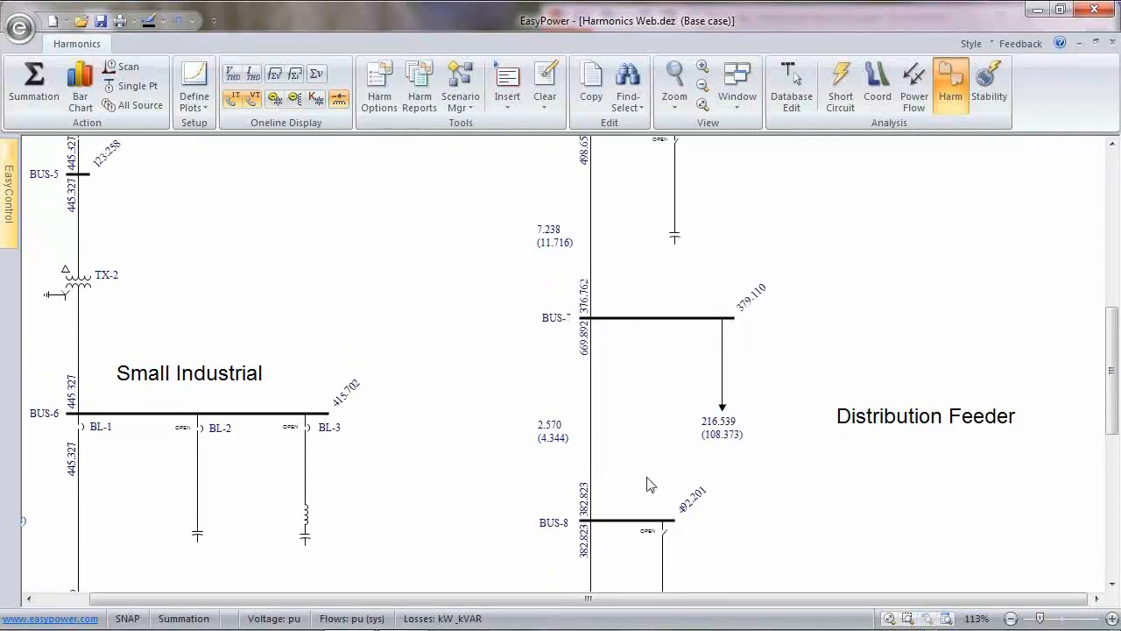
left_click_drag(648, 484, 648, 301)
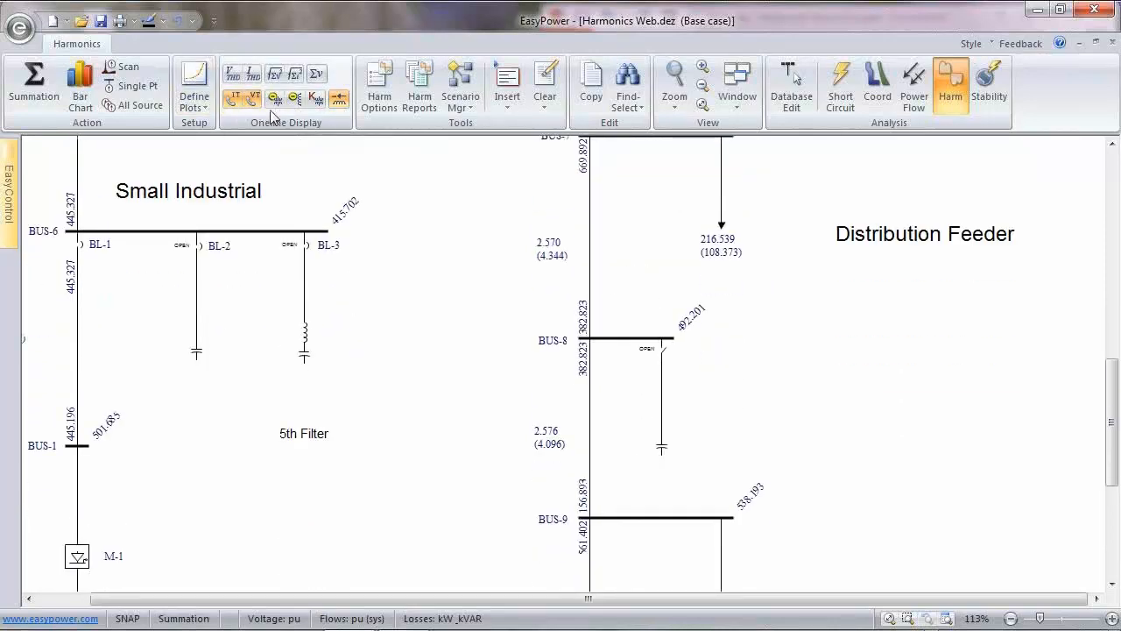
left_click_drag(671, 210, 678, 323)
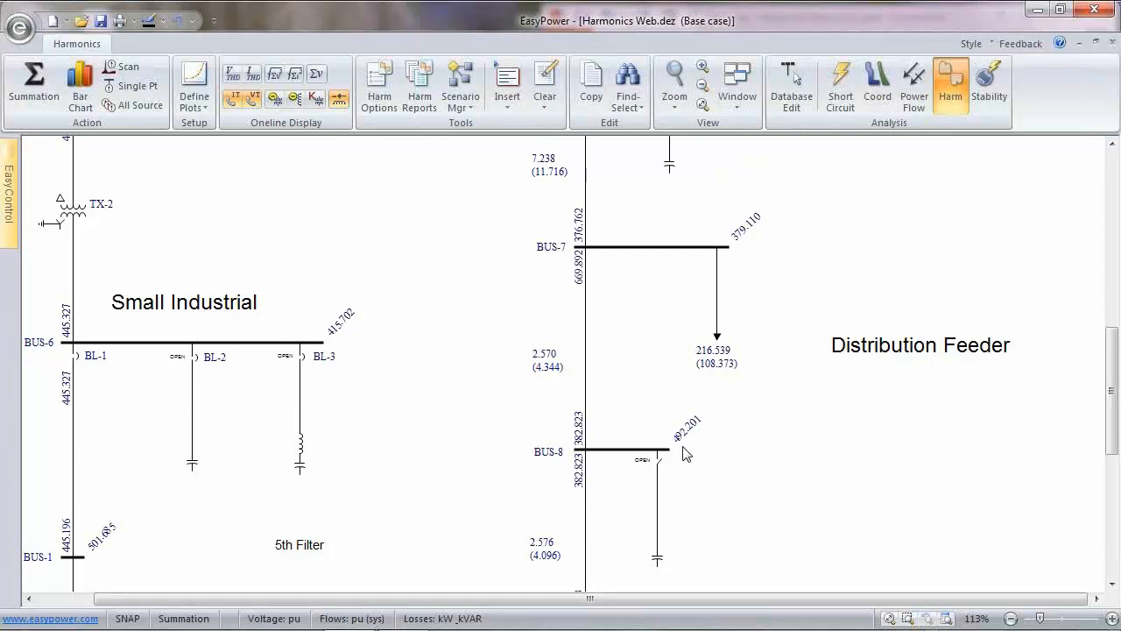
- Close, reopen and reclose the capacitor switch at BUS-2 to compare the feeder's IT and VT values
left_click_drag(722, 222, 720, 293)
scroll(711, 473, "up", 1)
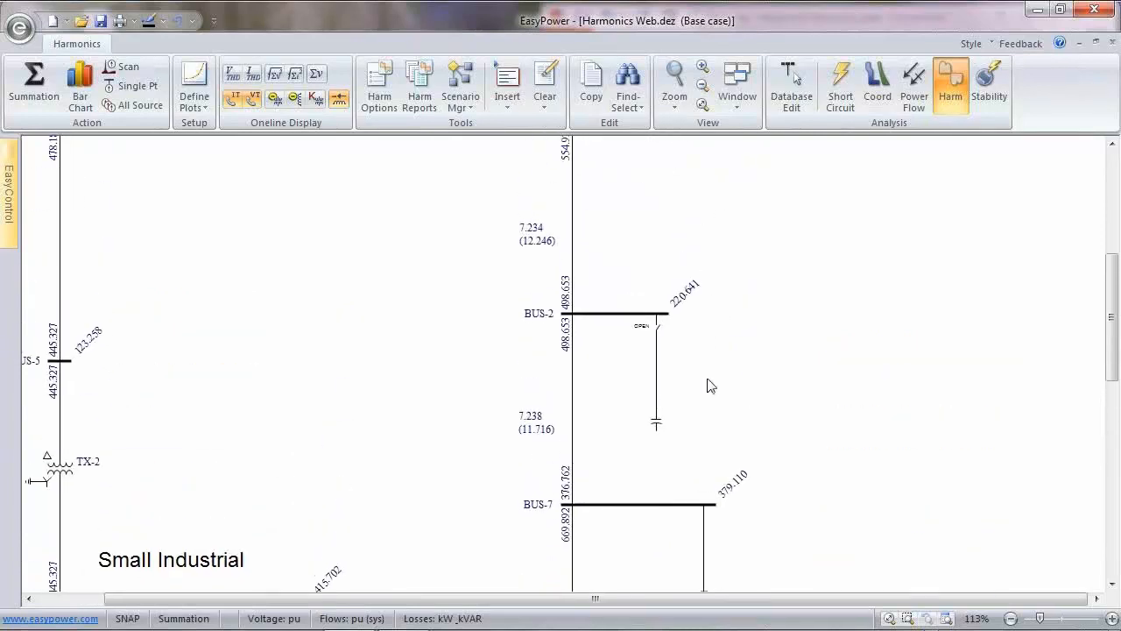
scroll(686, 350, "up", 3)
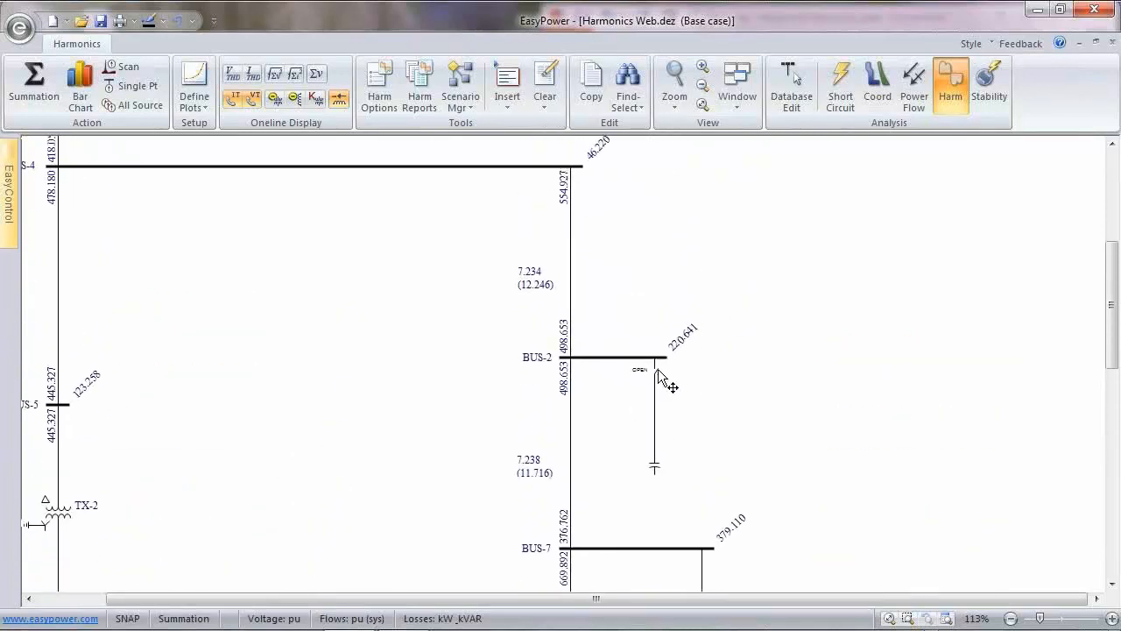
left_click(658, 371)
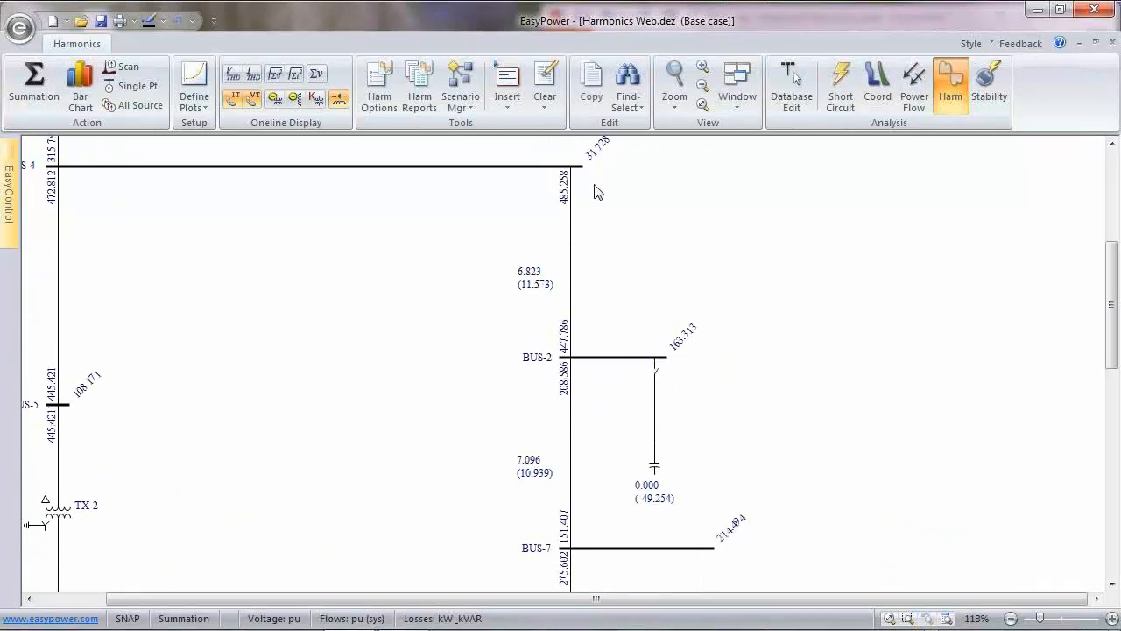
left_click(656, 375)
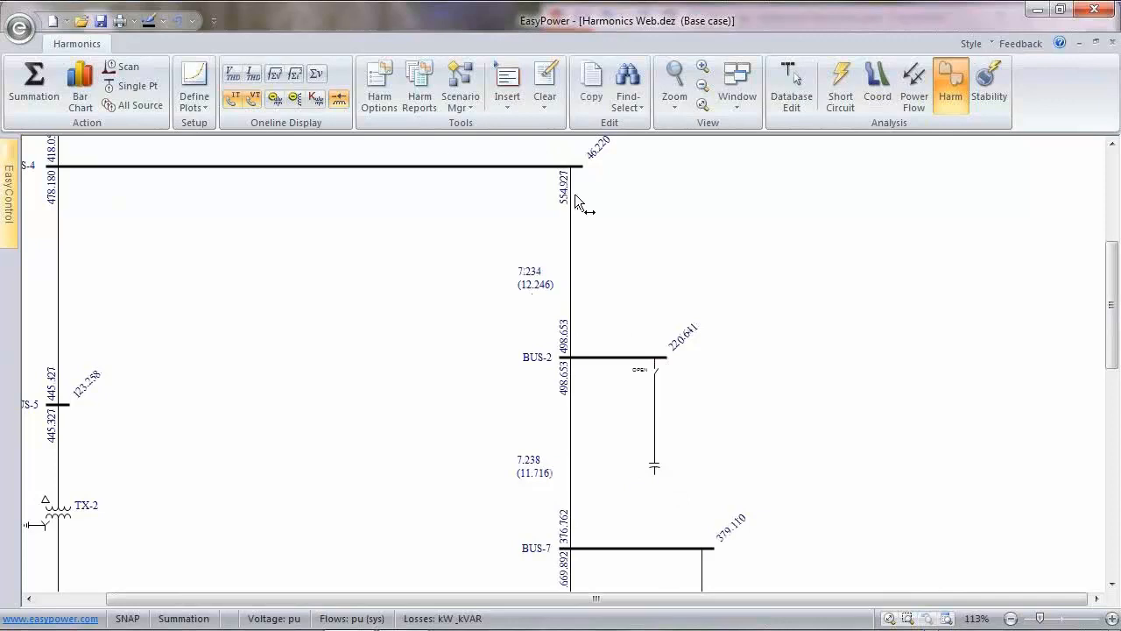
left_click(660, 372)
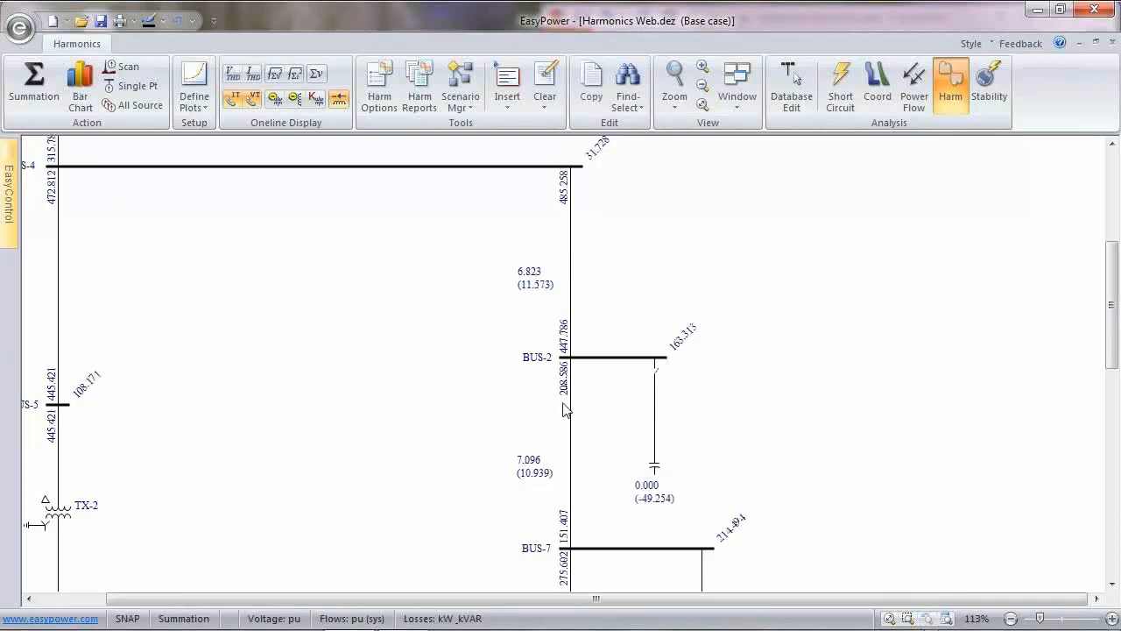
- Close the capacitor switch at BUS-8, and display voltage THD in place of VT at the buses
scroll(706, 513, "down", 6)
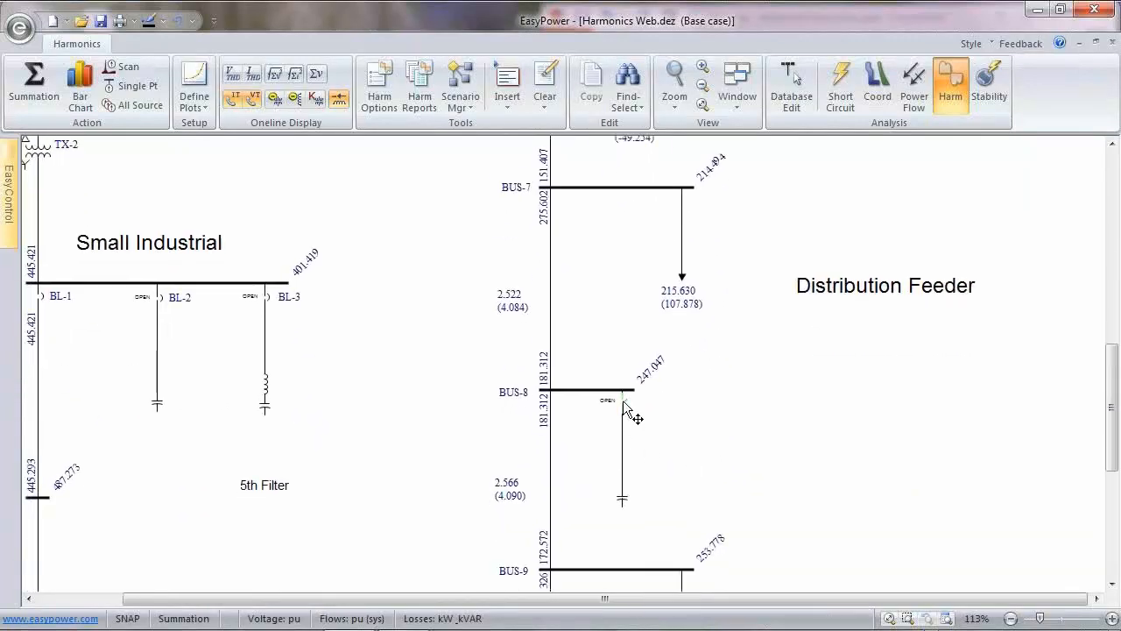
double_click(626, 408)
left_click_drag(575, 210, 598, 271)
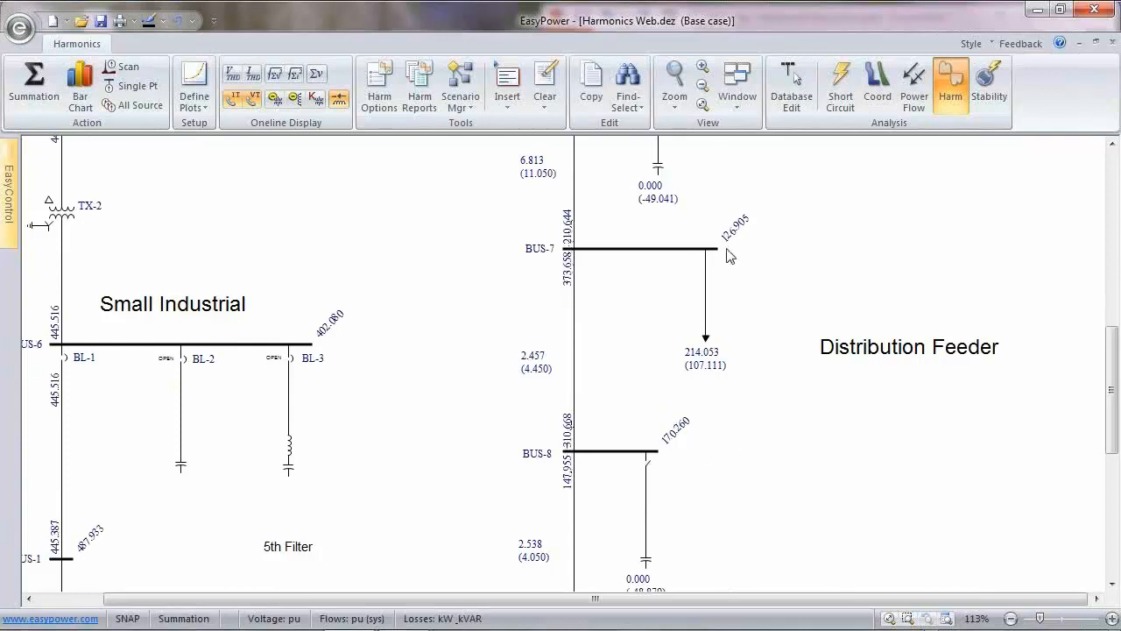
scroll(727, 210, "up", 3)
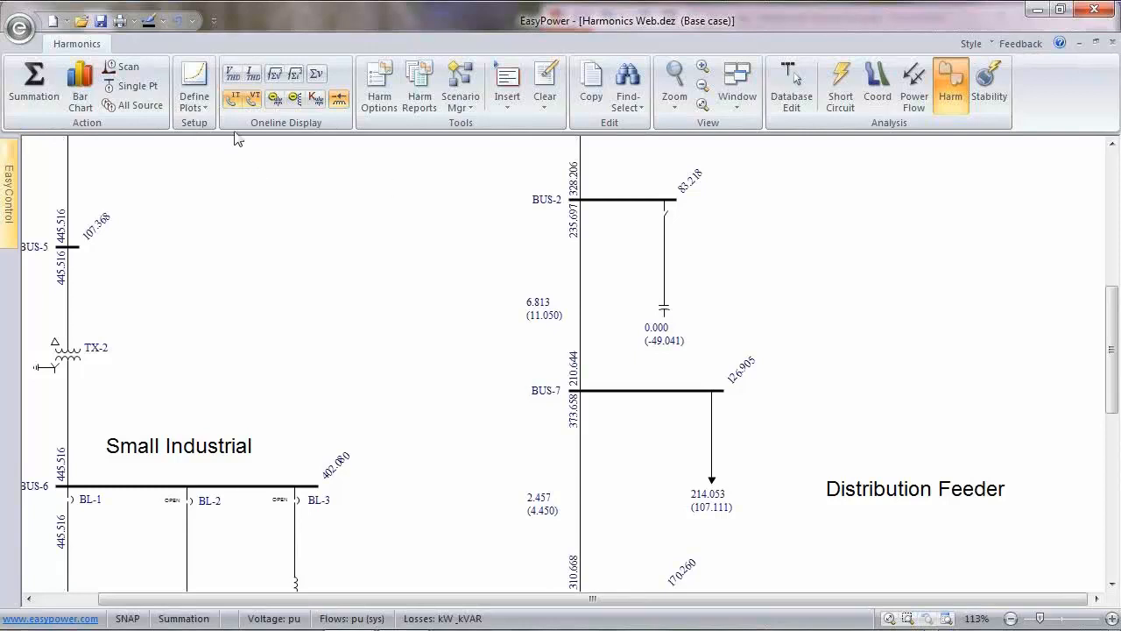
left_click(233, 78)
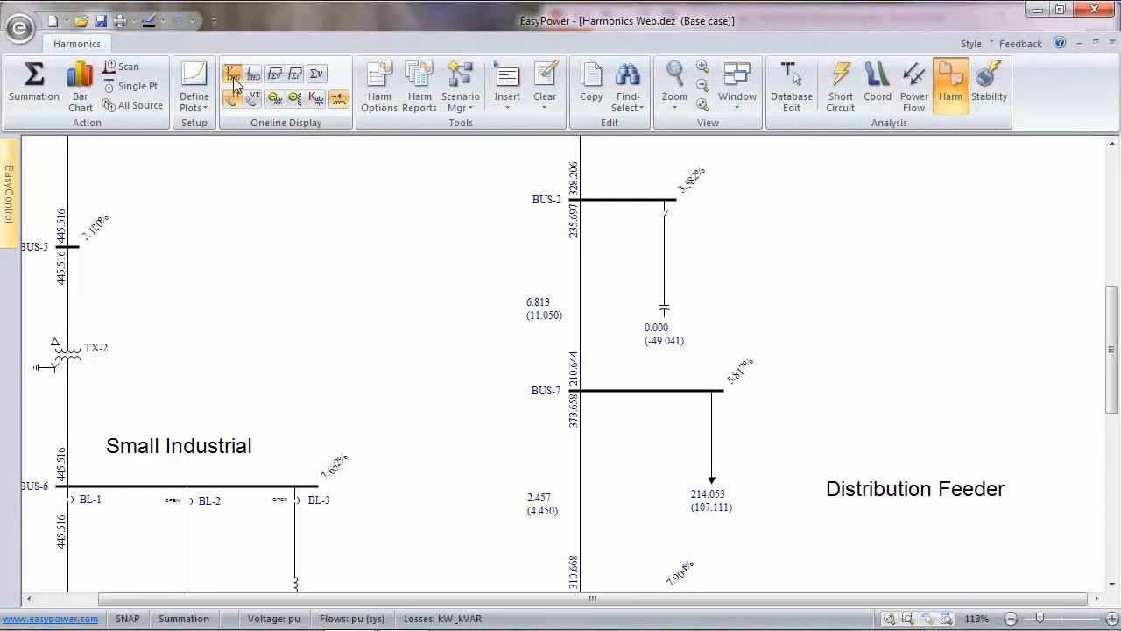
left_click_drag(788, 481, 793, 332)
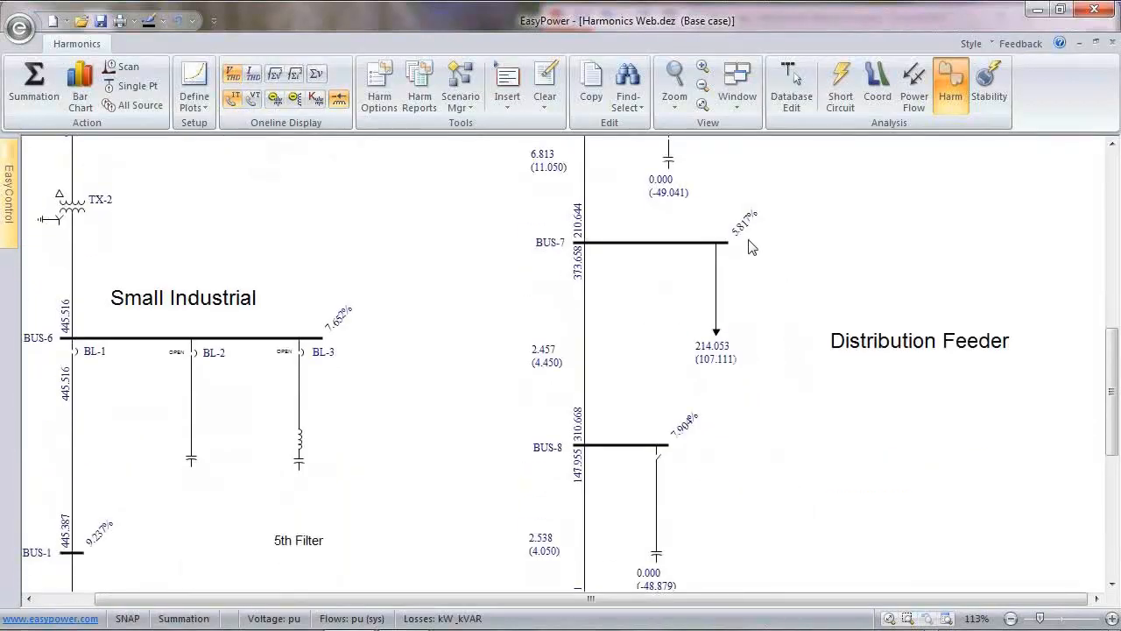
left_click_drag(738, 521, 755, 342)
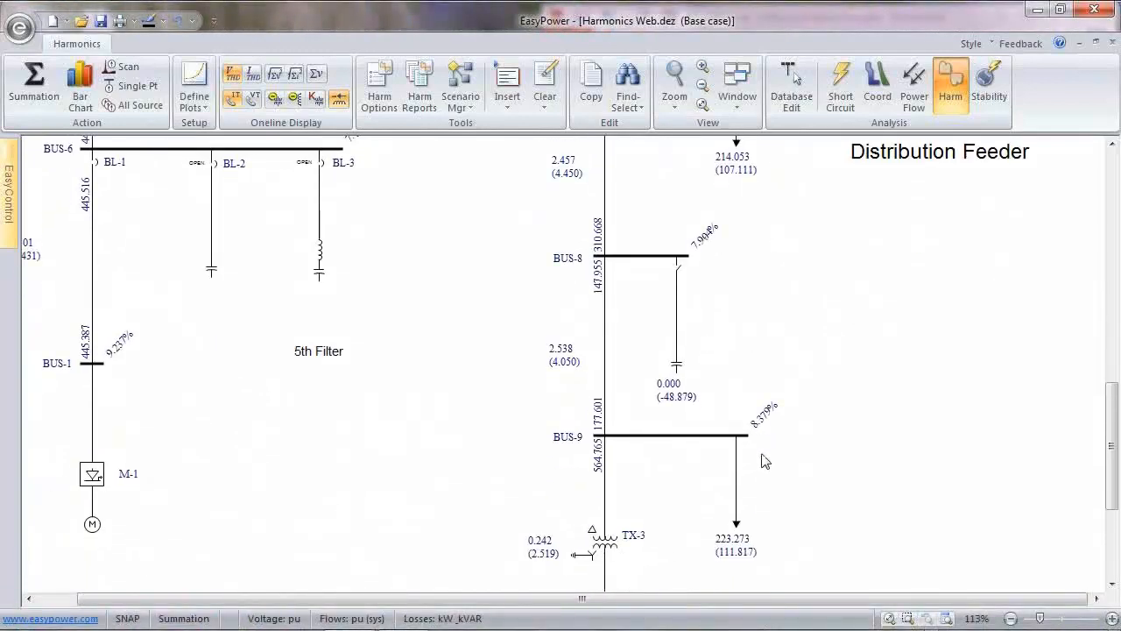
- Open the capacitor switches at BUS-8 and BUS-2
left_click(680, 267)
left_click_drag(762, 202, 756, 323)
left_click(662, 184)
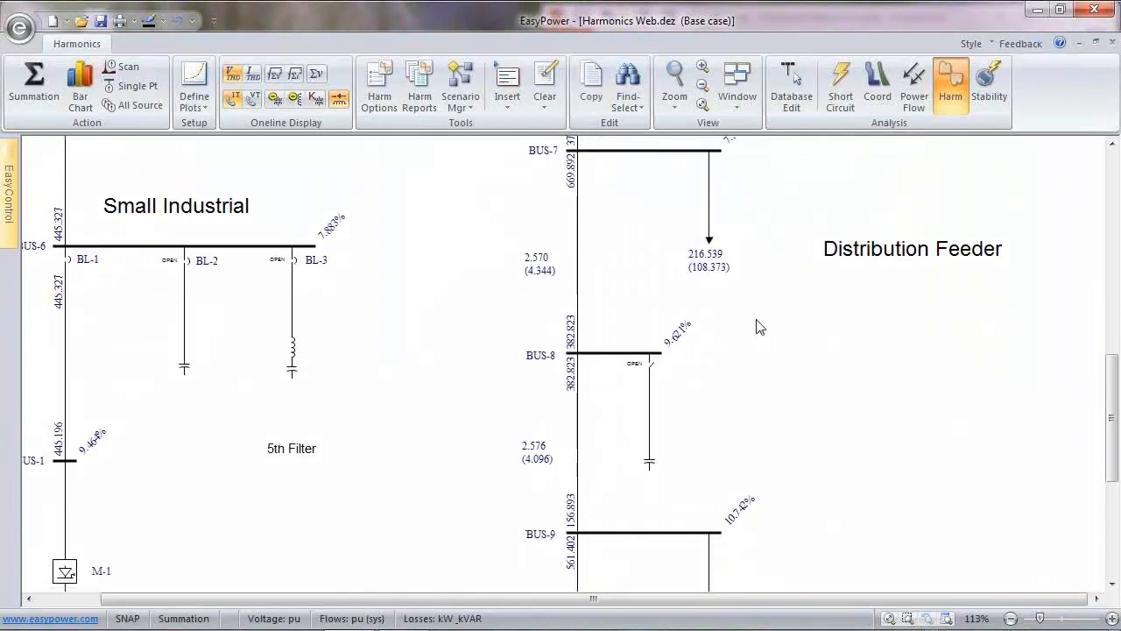
- Close the capacitor switch at BUS-2 again, and check the voltage THD down the feeder to BUS-10
scroll(727, 259, "up", 3)
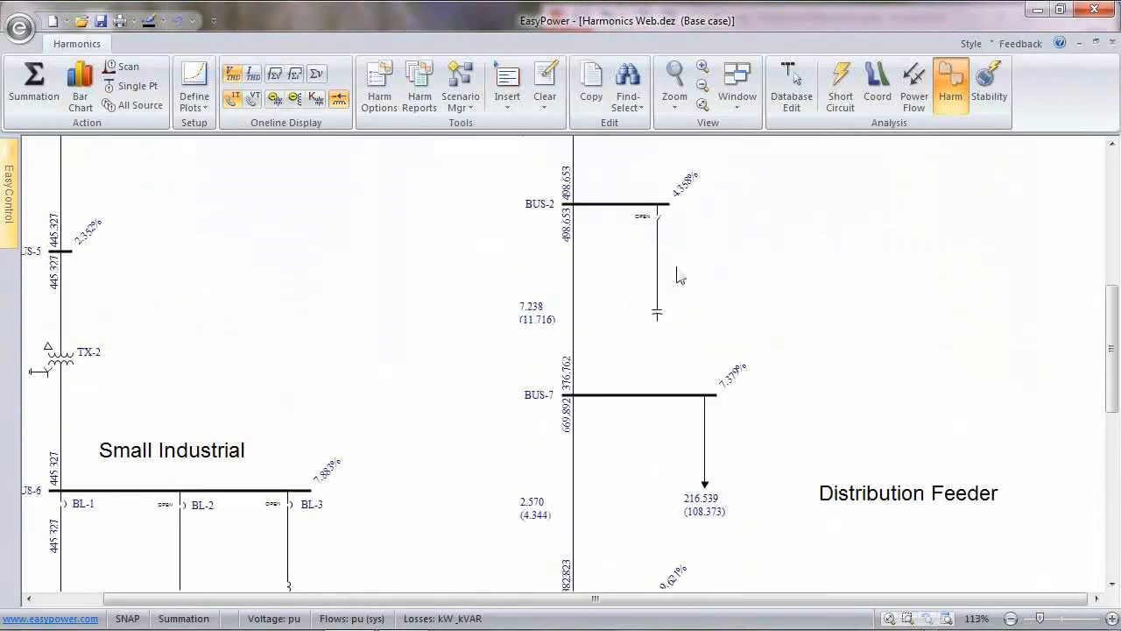
left_click(661, 219)
scroll(726, 270, "down", 1)
left_click_drag(731, 481, 729, 401)
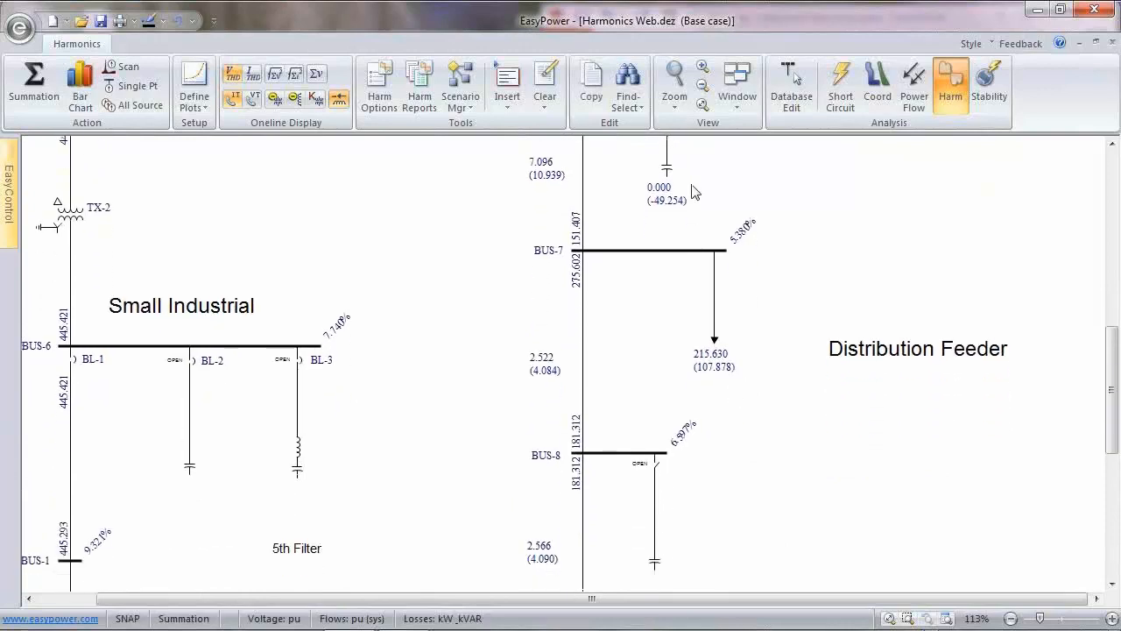
left_click_drag(741, 517, 734, 479)
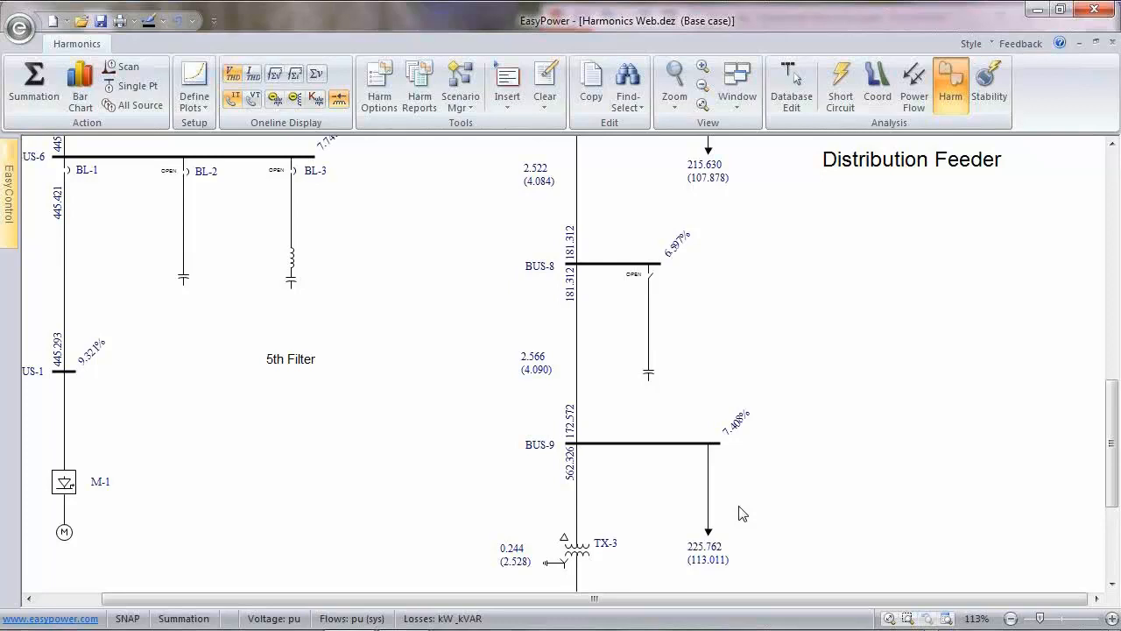
left_click_drag(698, 479, 689, 322)
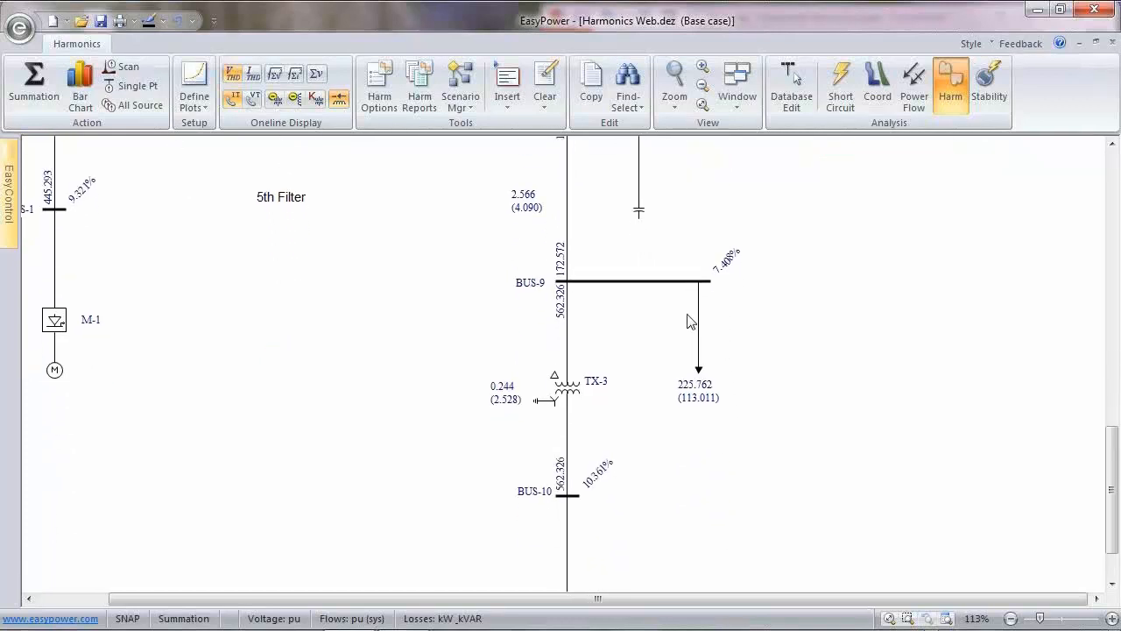
- Plot a bar chart of the harmonic currents in the cable between BUS-6 and BUS-1, and close the chart
left_click_drag(263, 290, 534, 506)
left_click_drag(648, 295, 744, 273)
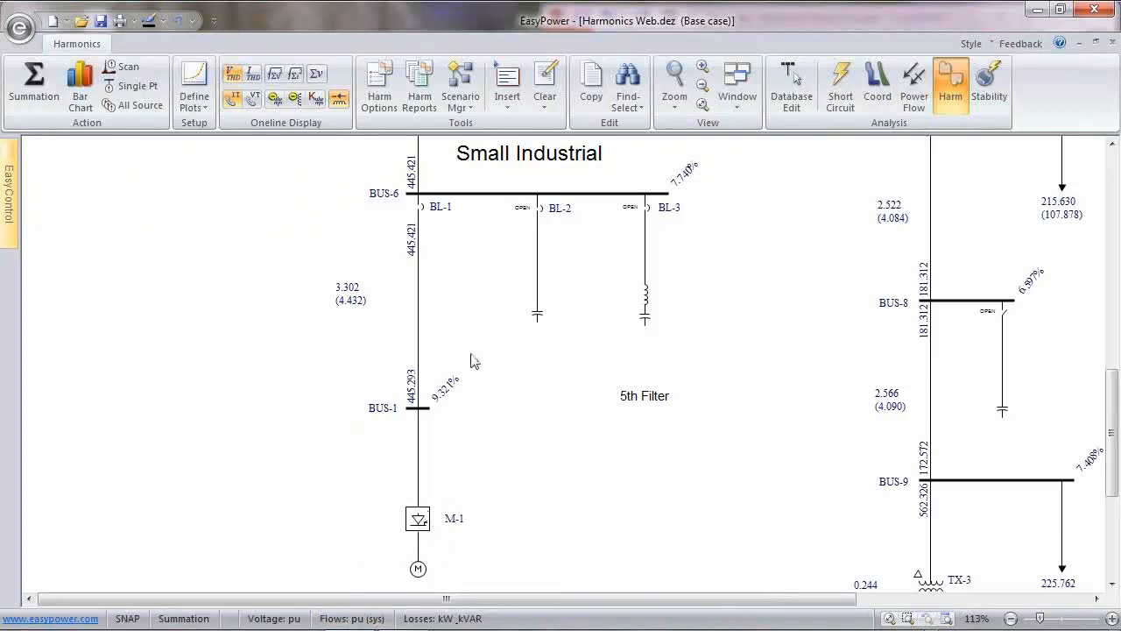
left_click(418, 273)
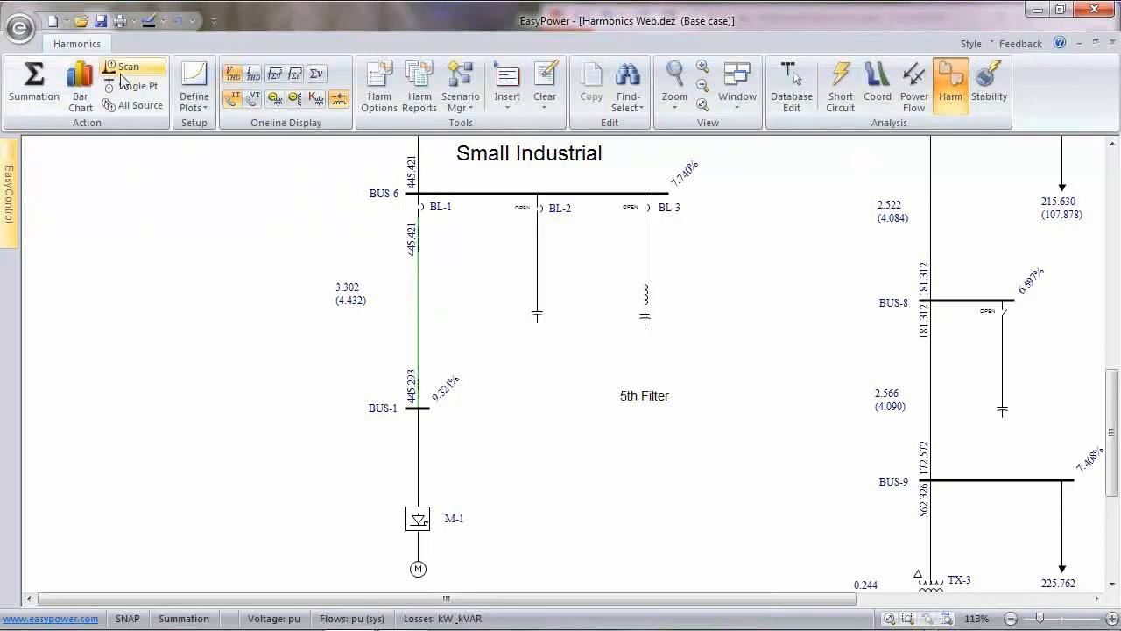
left_click(75, 93)
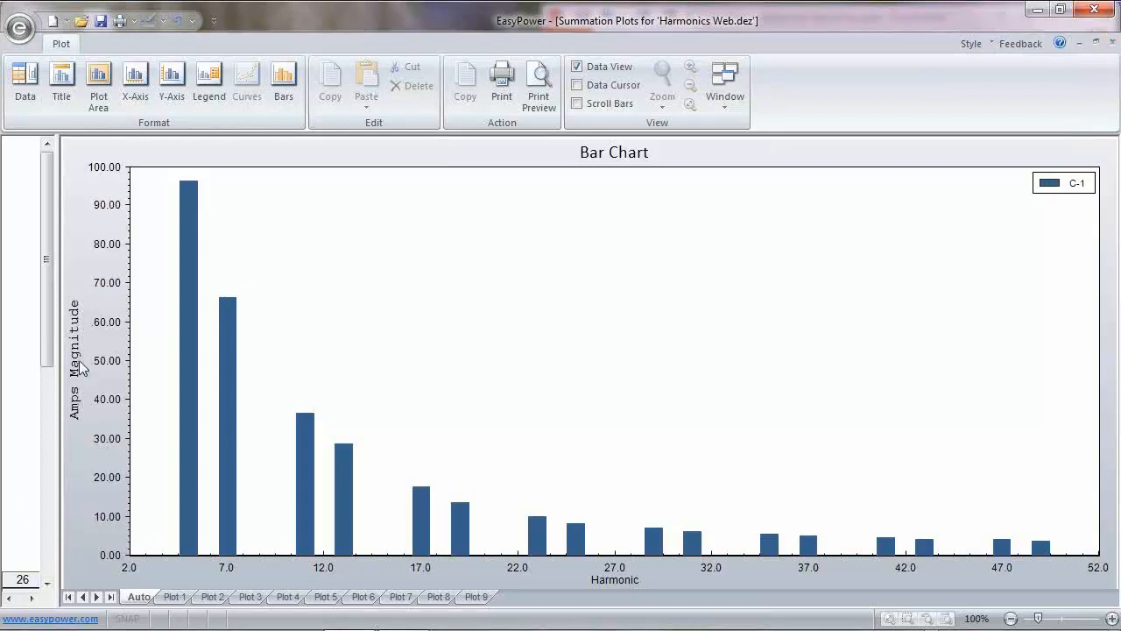
left_click(1112, 42)
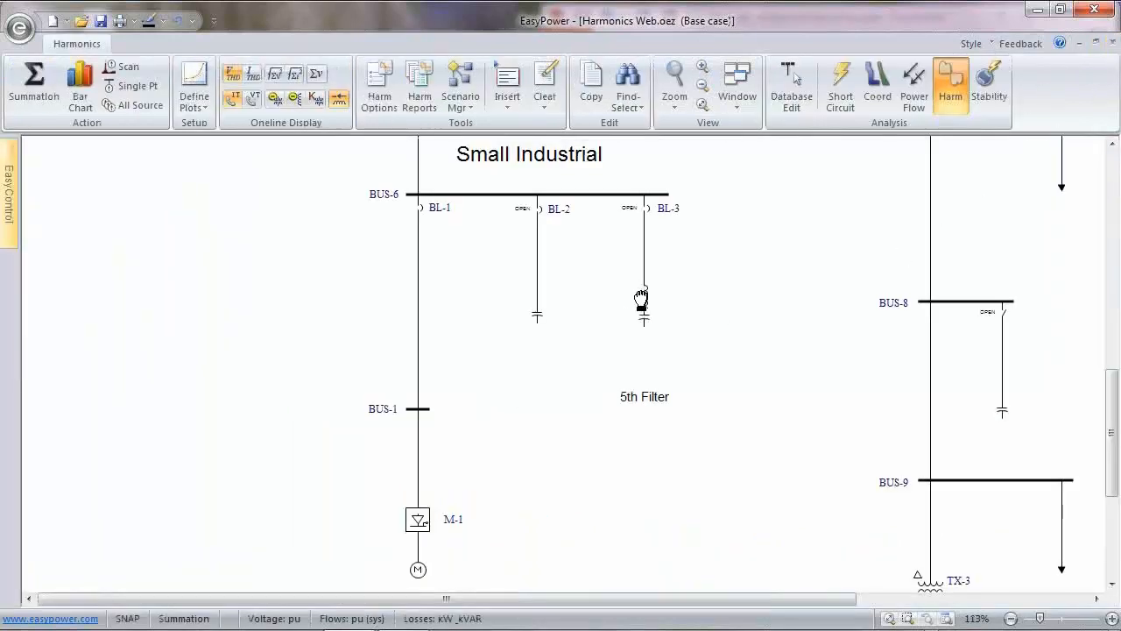
- Plot a combined bar chart for the cable between BUS-6 and BUS-1, transformer TX-2, the BL-2 capacitor and the 5th filter
scroll(633, 407, "up", 3)
left_click(411, 382)
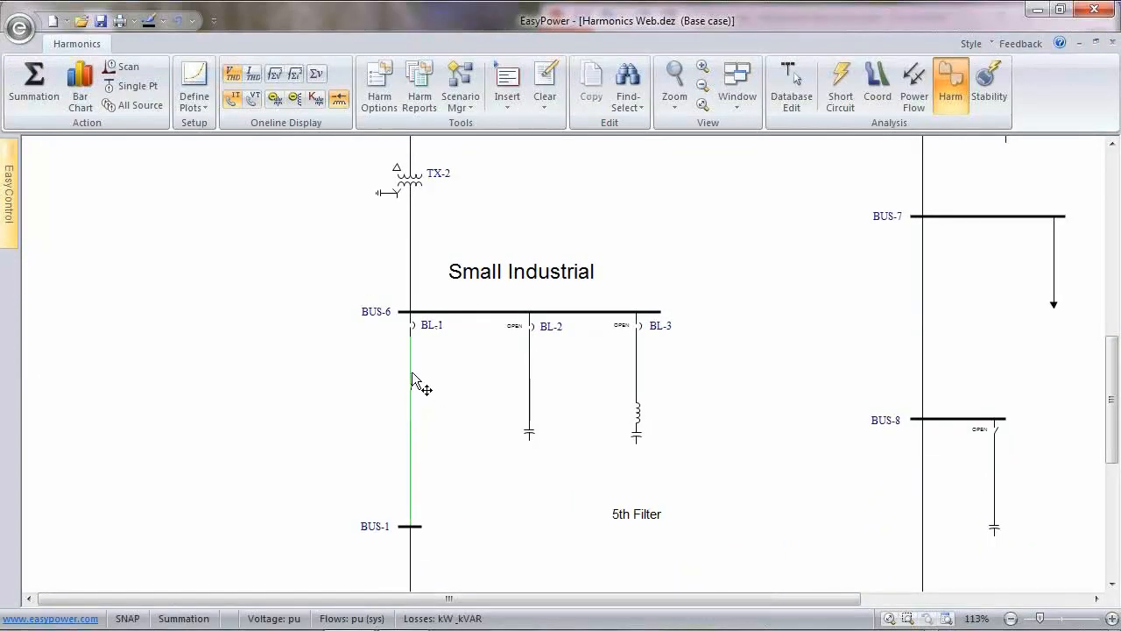
left_click(411, 278, "shift")
left_click(530, 379, "shift")
left_click(638, 386, "shift")
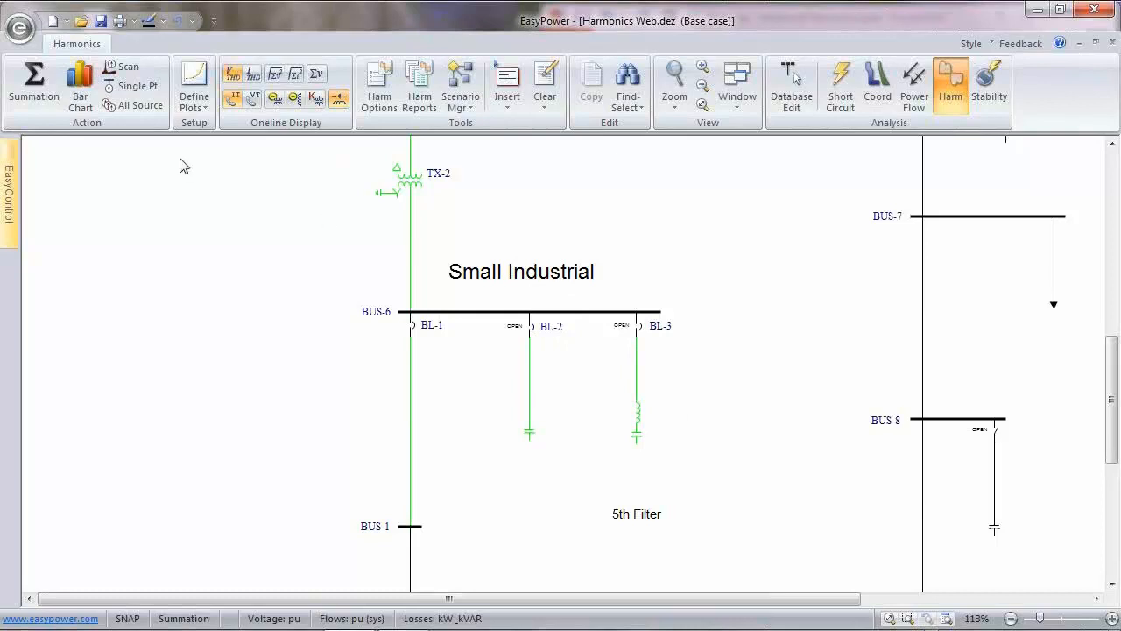
left_click(80, 83)
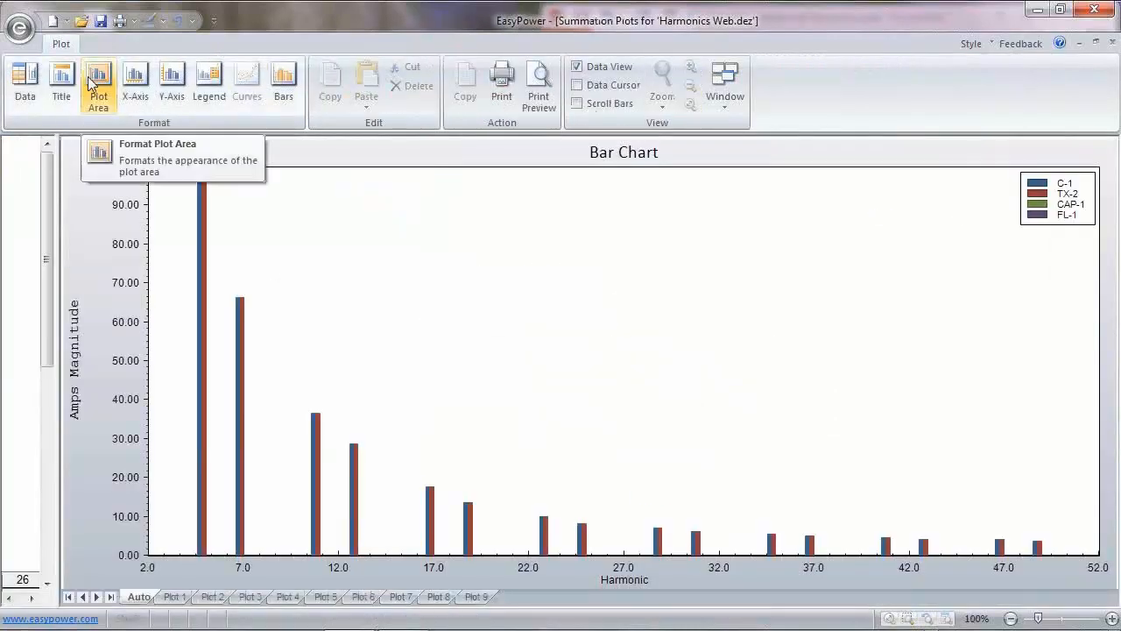
- Arrange the bar chart and the one-line side by side, with TX-2, BUS-6, BL-2 and BL-3 in view
left_click(1096, 42)
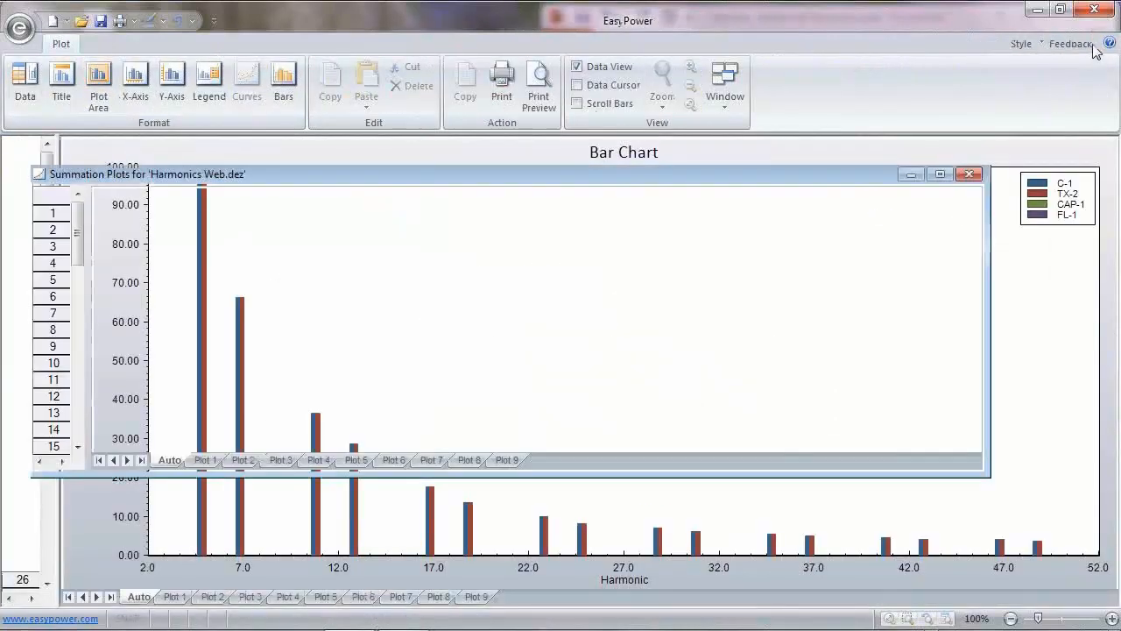
left_click_drag(27, 282, 379, 262)
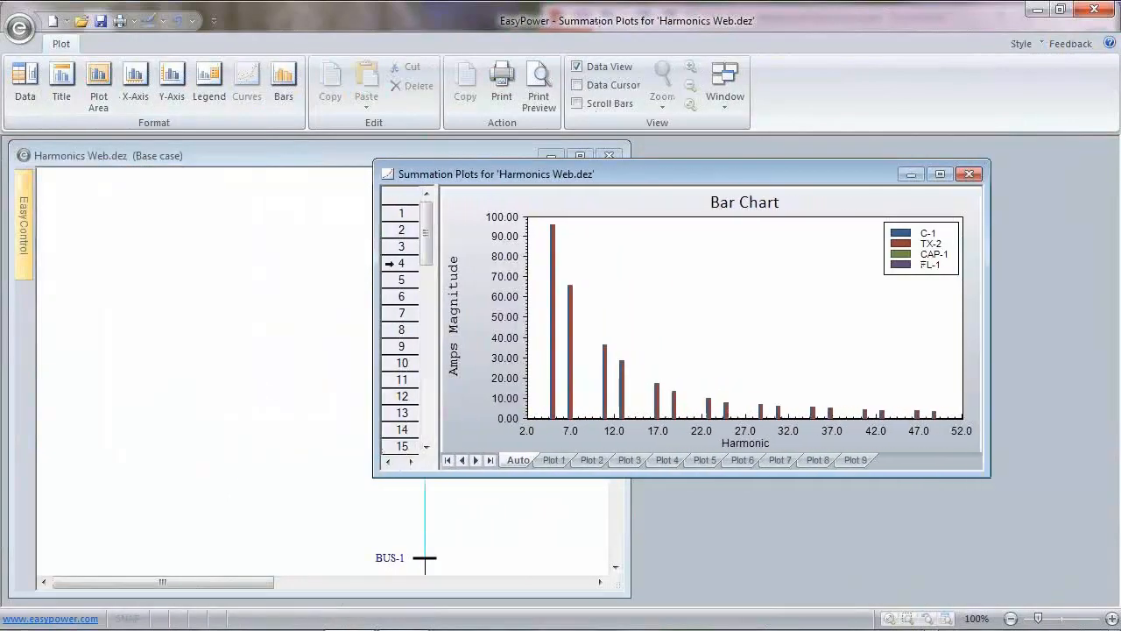
left_click_drag(806, 176, 910, 160)
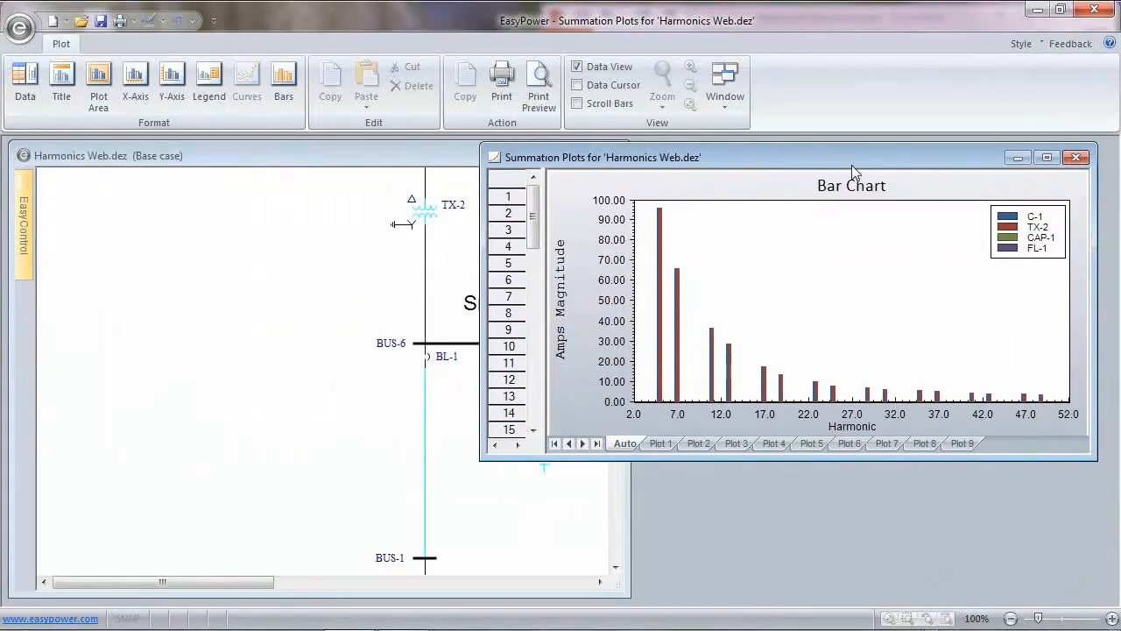
left_click_drag(628, 563, 470, 540)
left_click_drag(404, 403, 120, 400)
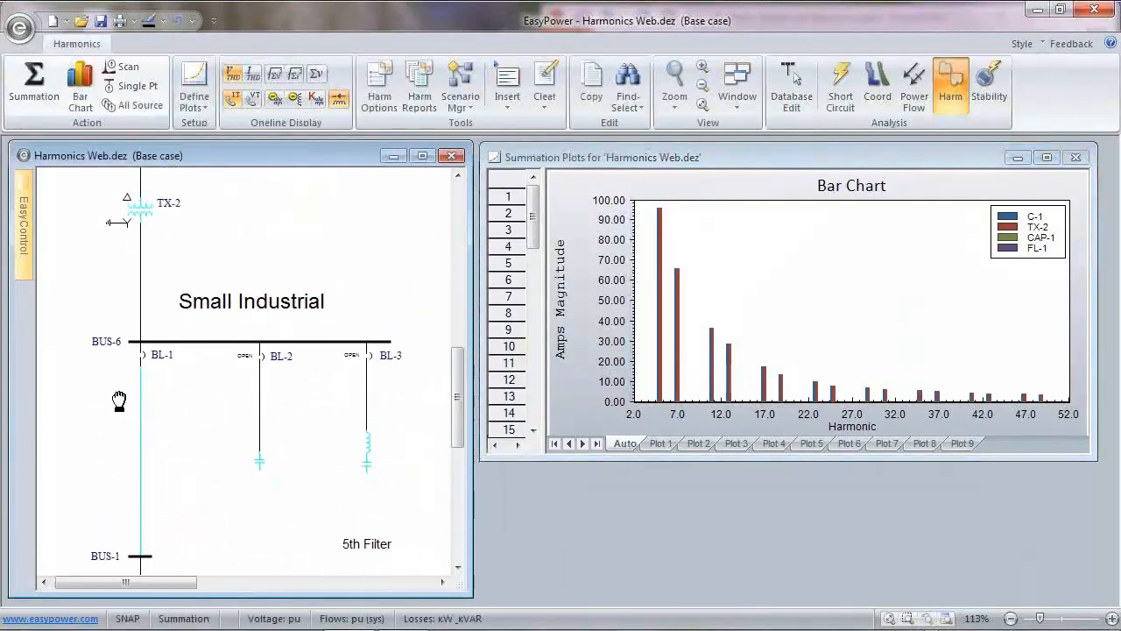
- Toggle the BL-2 capacitor switch repeatedly to compare the harmonic currents, leave it open, and close the 5th filter switch BL-3
left_click(261, 361)
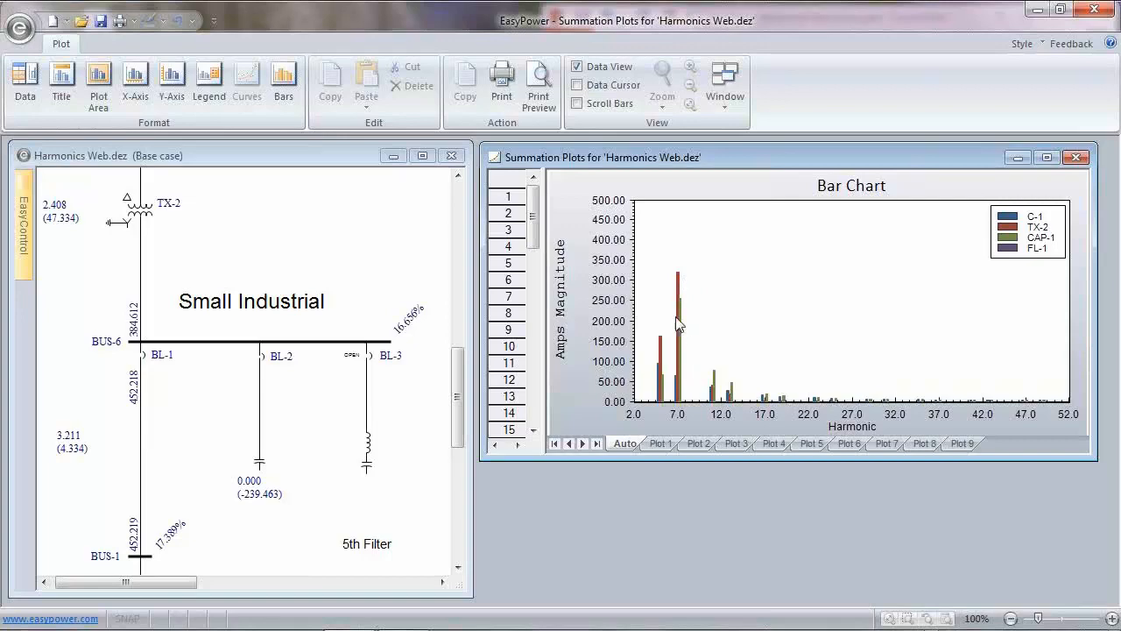
double_click(262, 357)
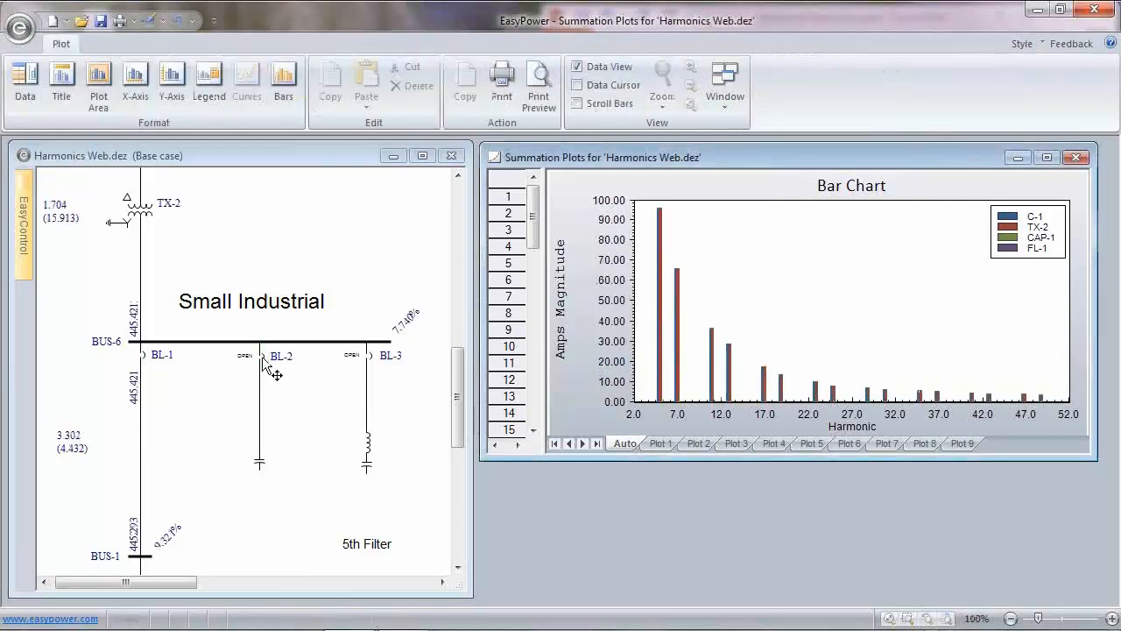
double_click(262, 357)
double_click(262, 356)
double_click(261, 356)
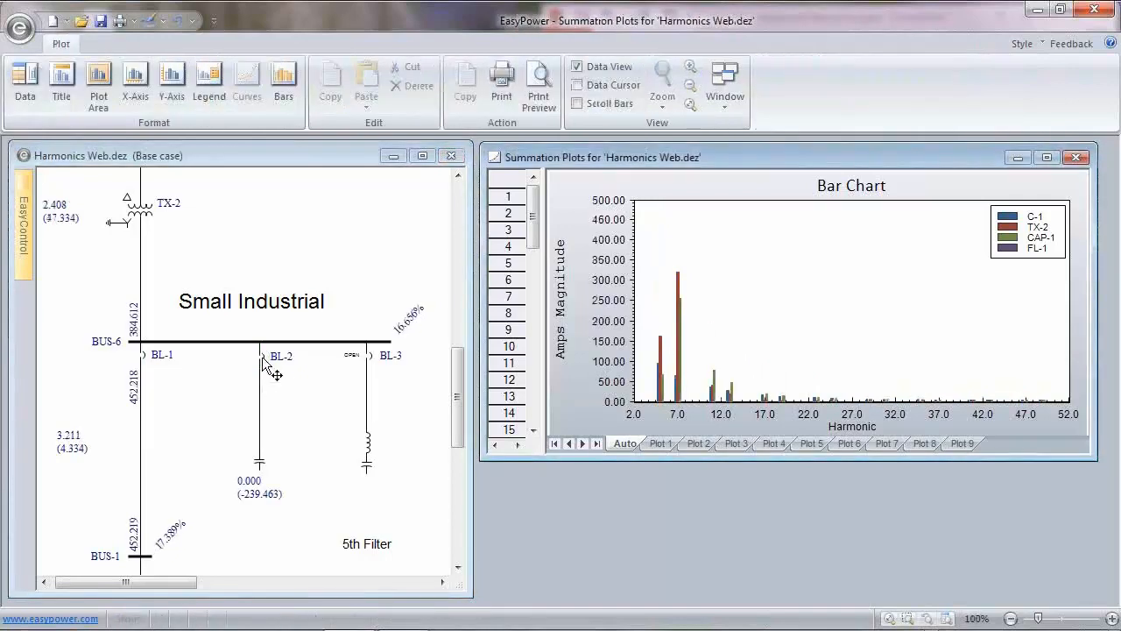
double_click(262, 356)
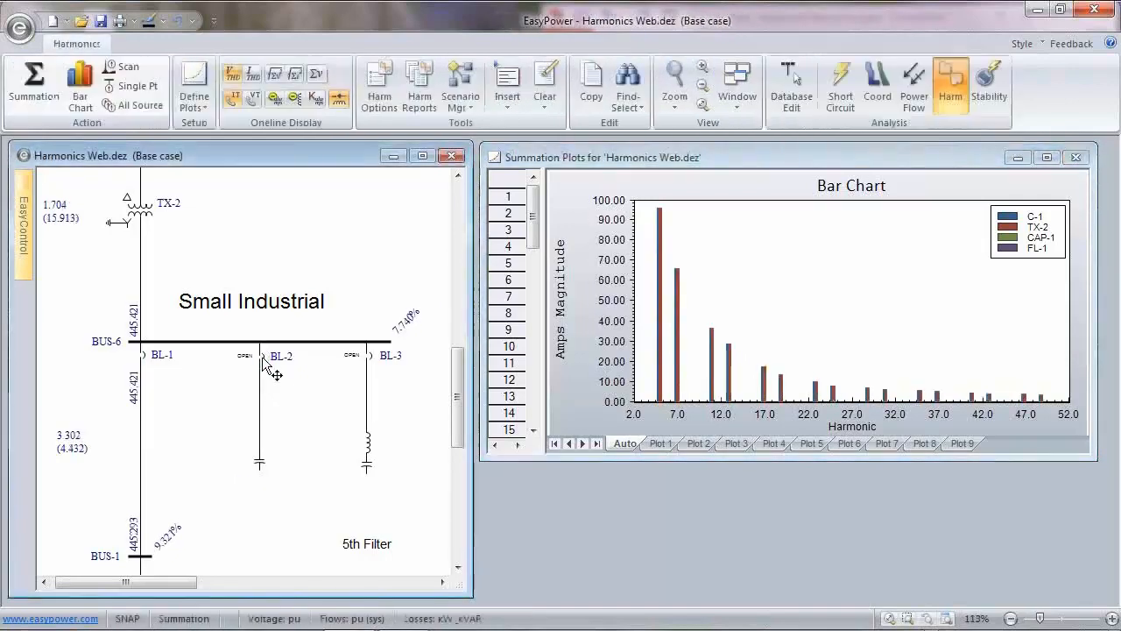
double_click(262, 357)
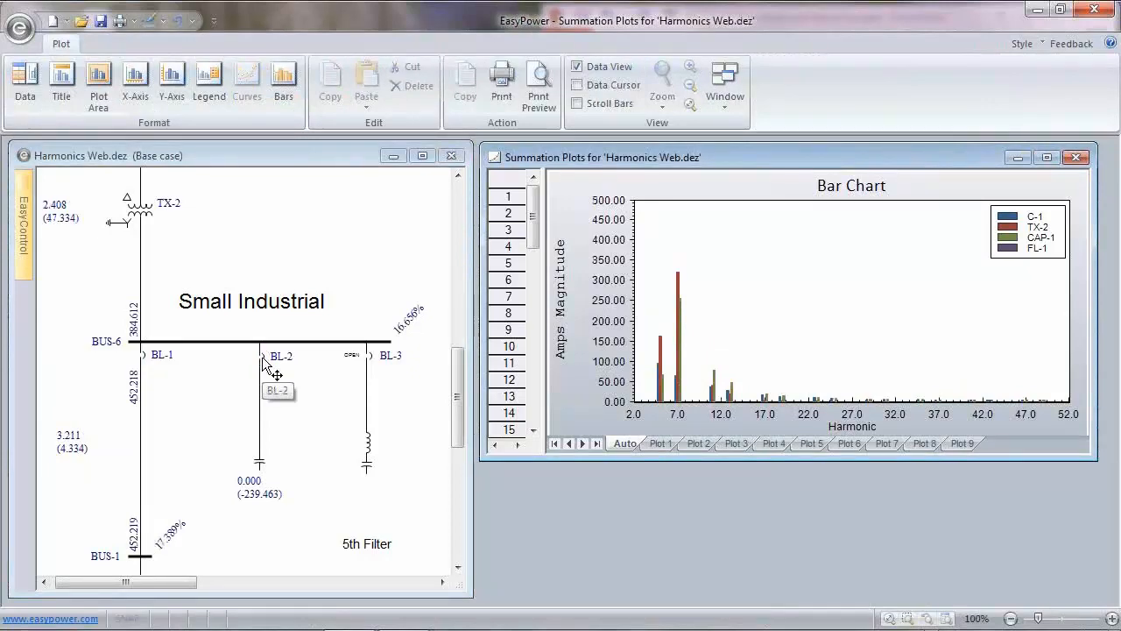
double_click(262, 357)
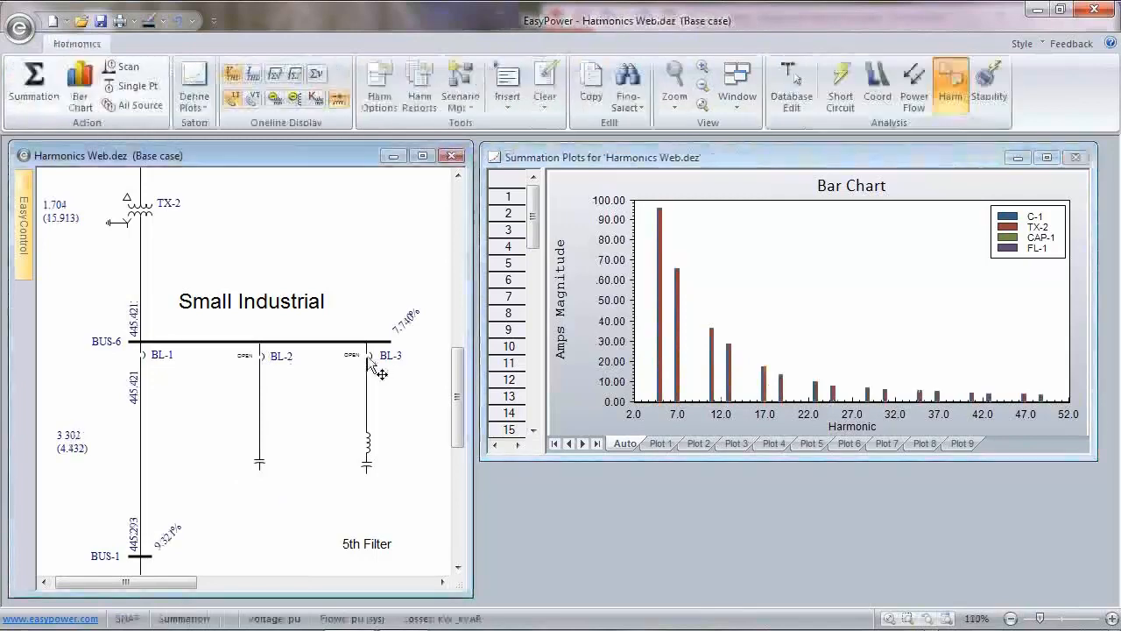
double_click(367, 357)
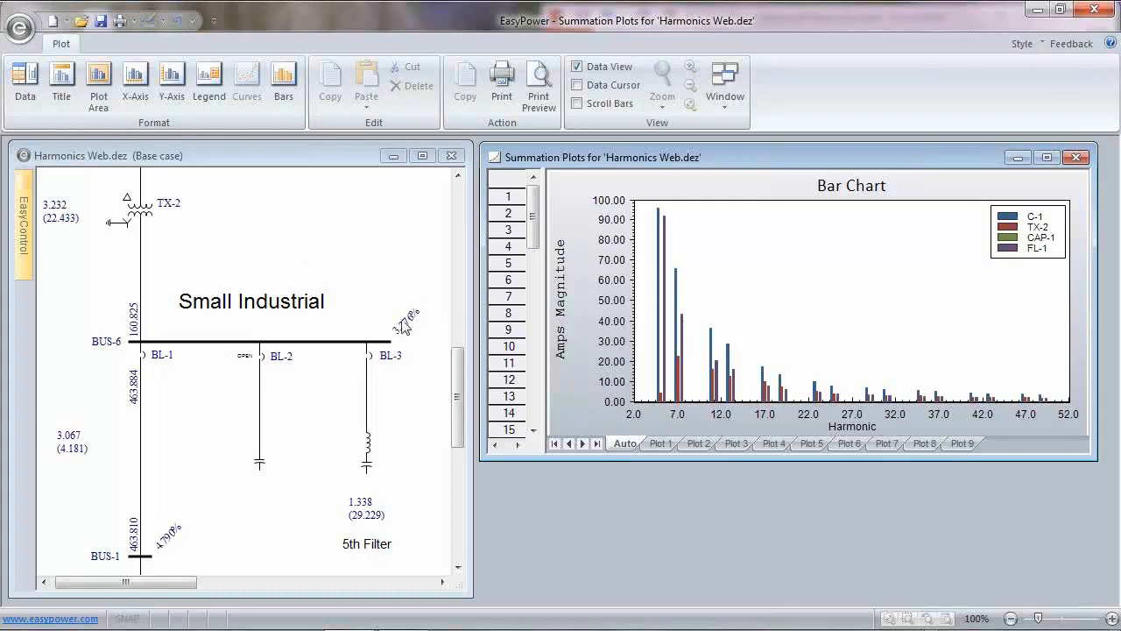
left_click(309, 265)
left_click(327, 341)
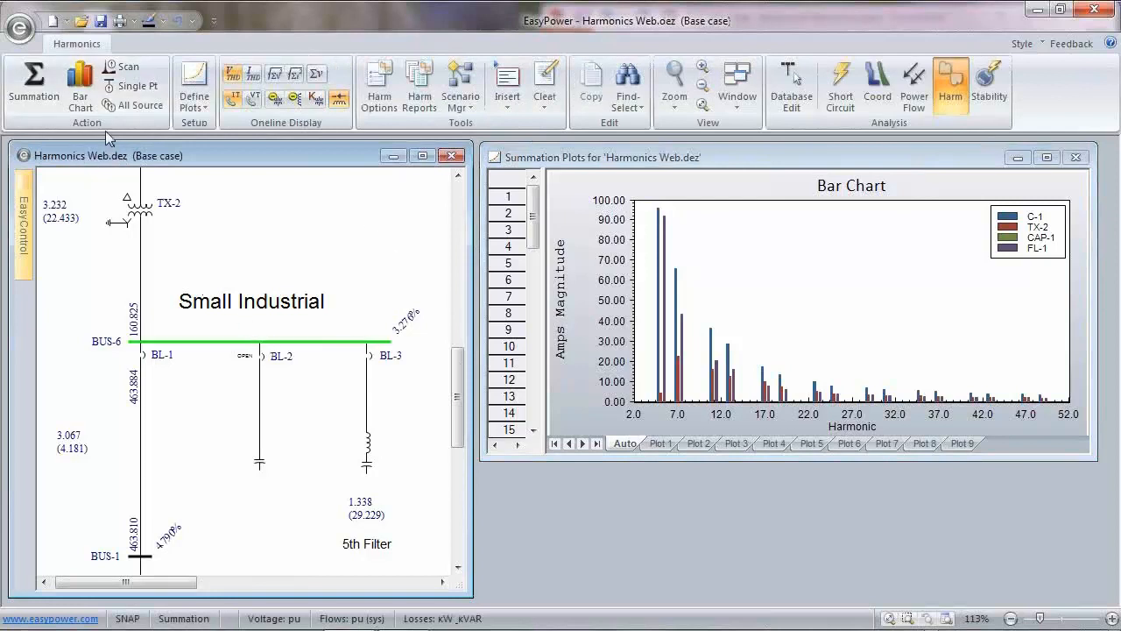
left_click(79, 92)
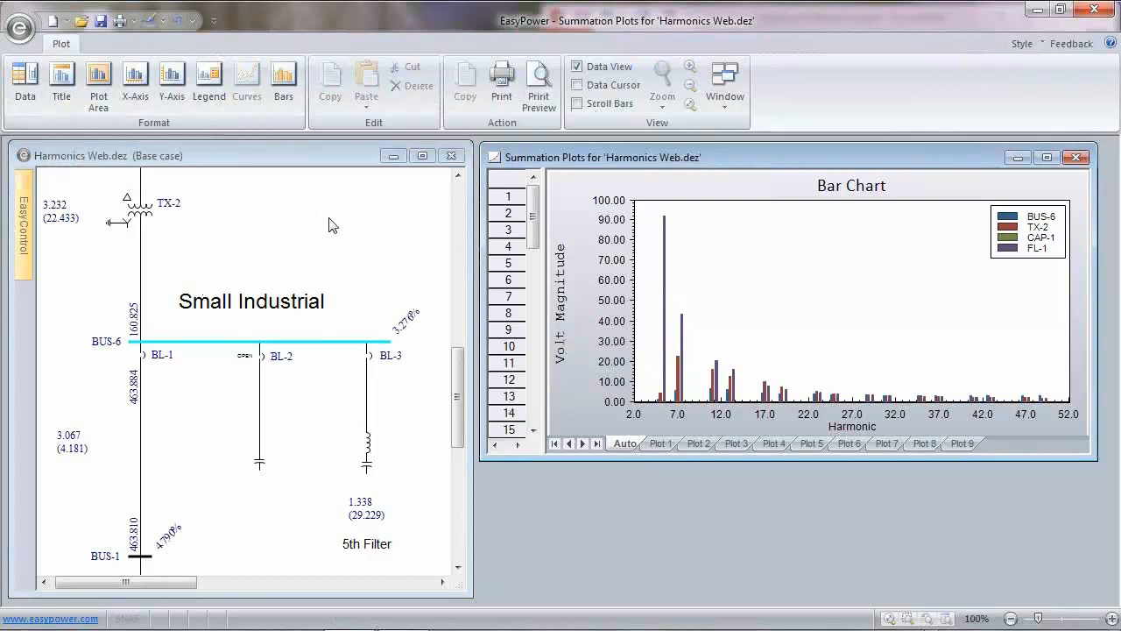
- Close the combined chart, plot a separate bar chart of the BUS-6 harmonic voltages, and fit it beside the one-line
left_click(1075, 157)
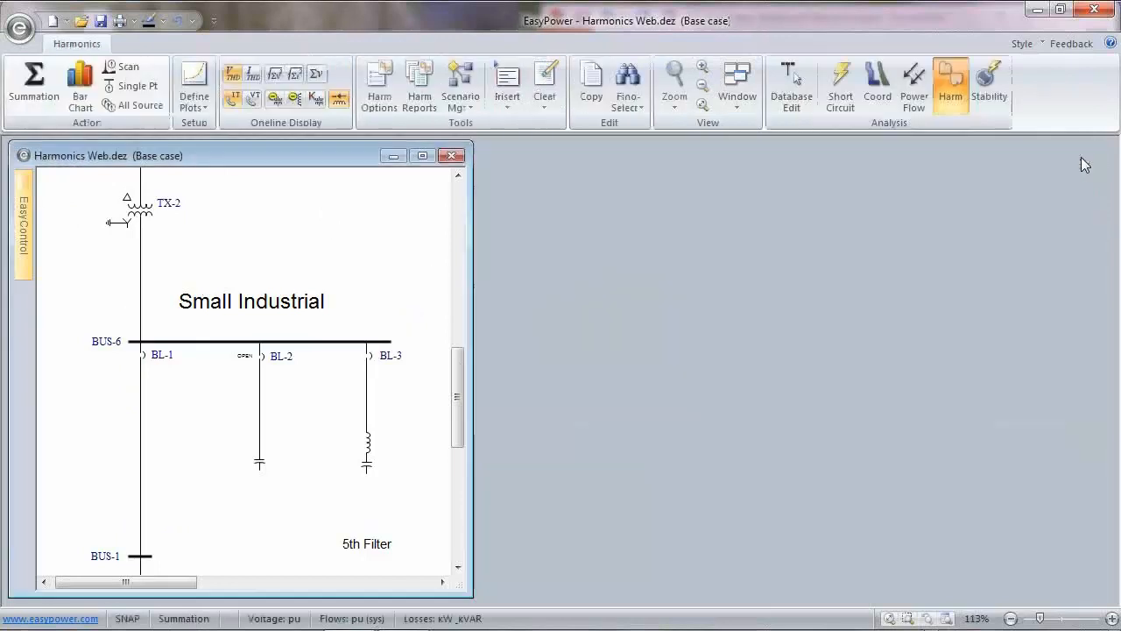
left_click(303, 343)
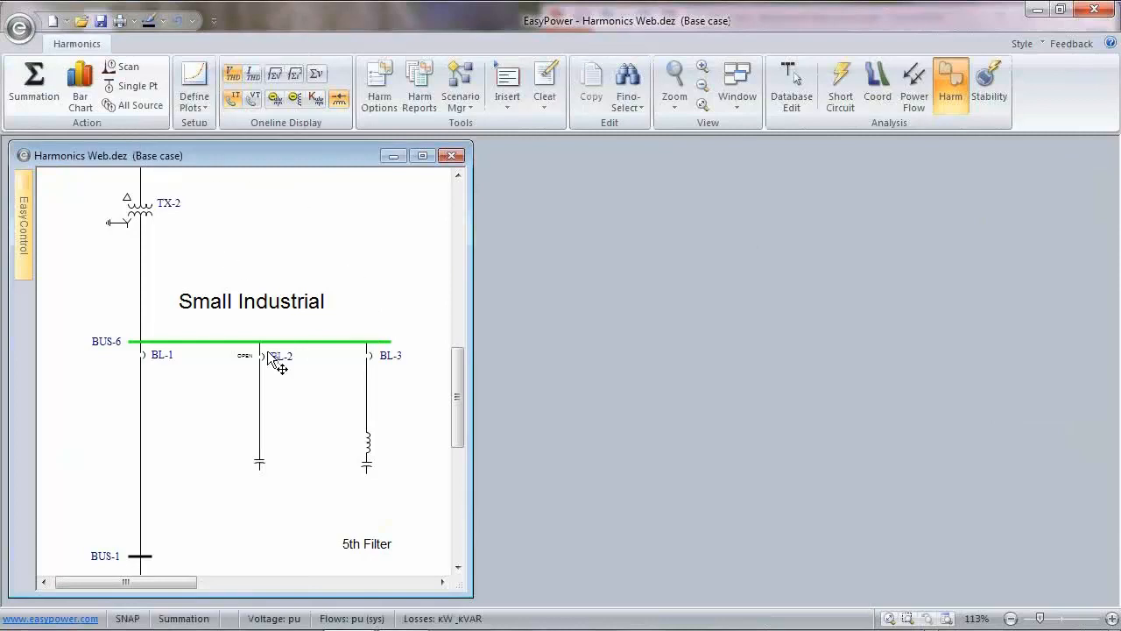
left_click(84, 88)
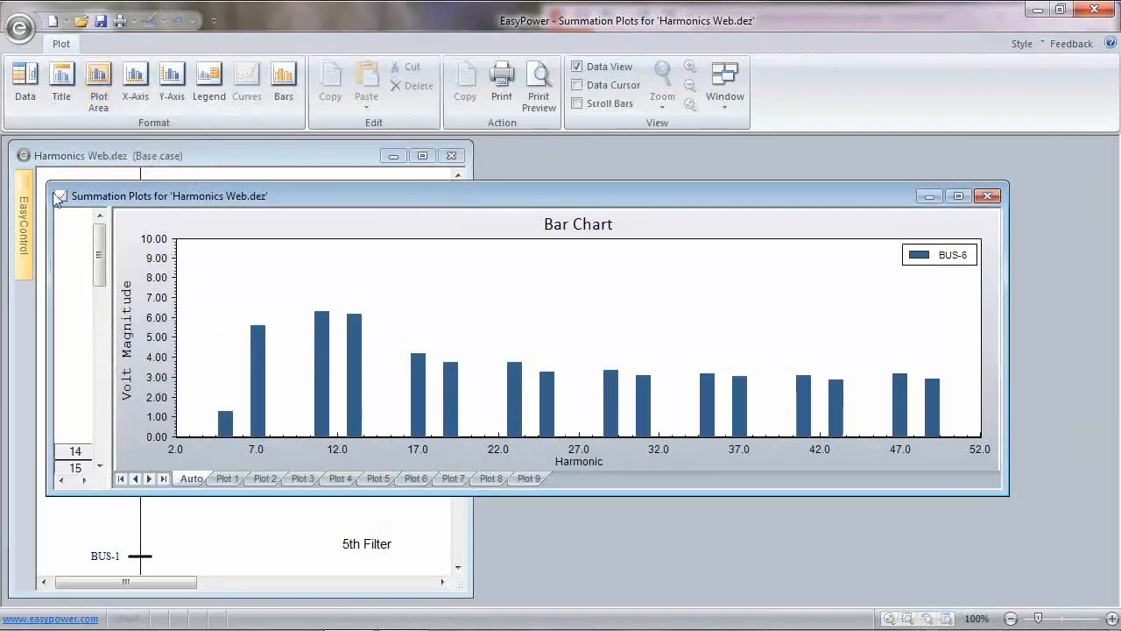
left_click_drag(47, 182, 471, 144)
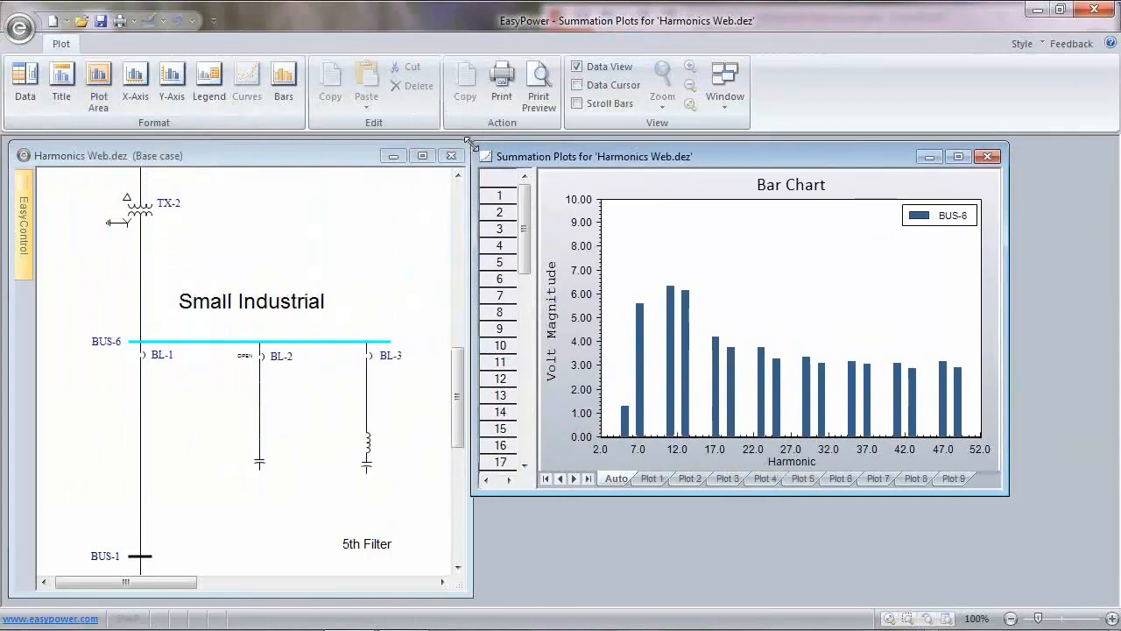
left_click_drag(1007, 378, 1100, 377)
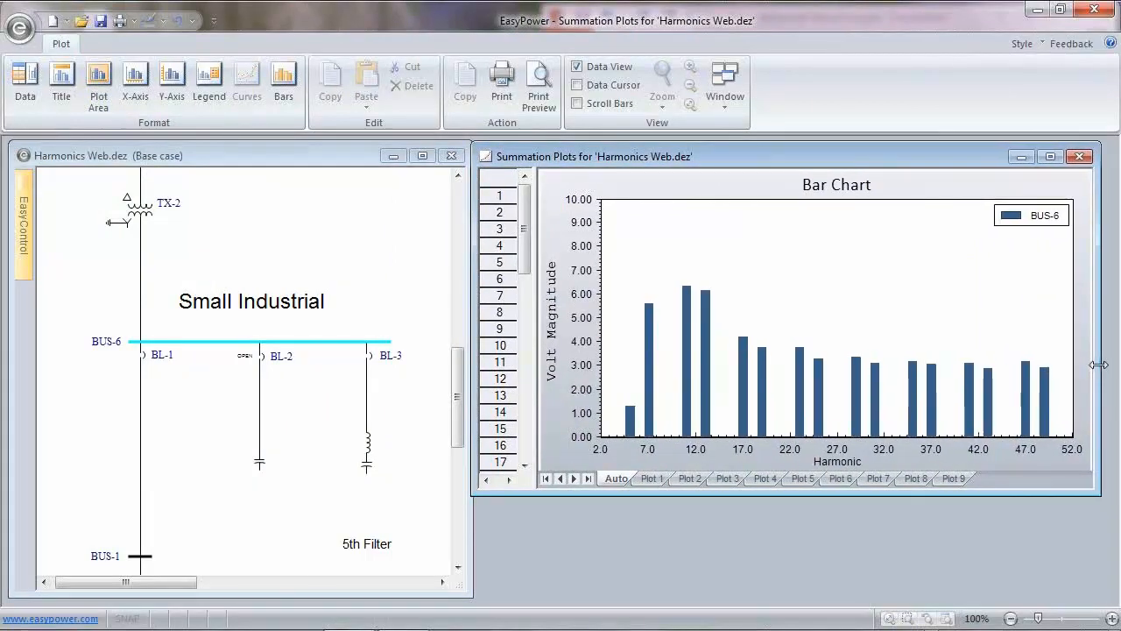
- Compare the BUS-6 voltage spectrum with BL-2 and BL-3 both open, with only BL-2 closed, and with only BL-3 closed
double_click(371, 361)
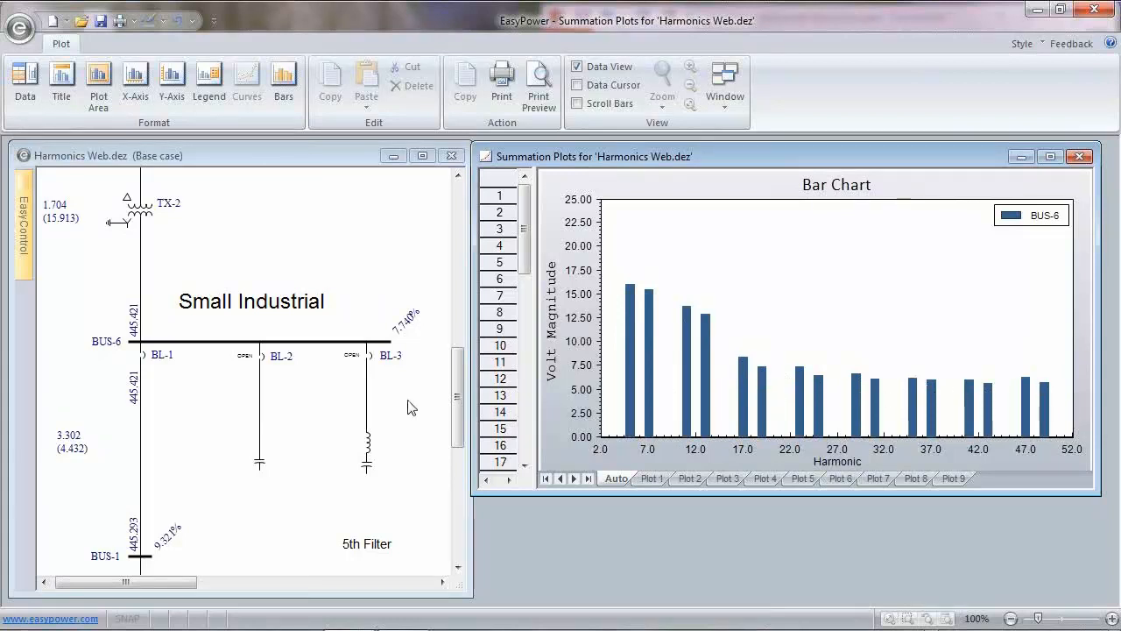
double_click(257, 358)
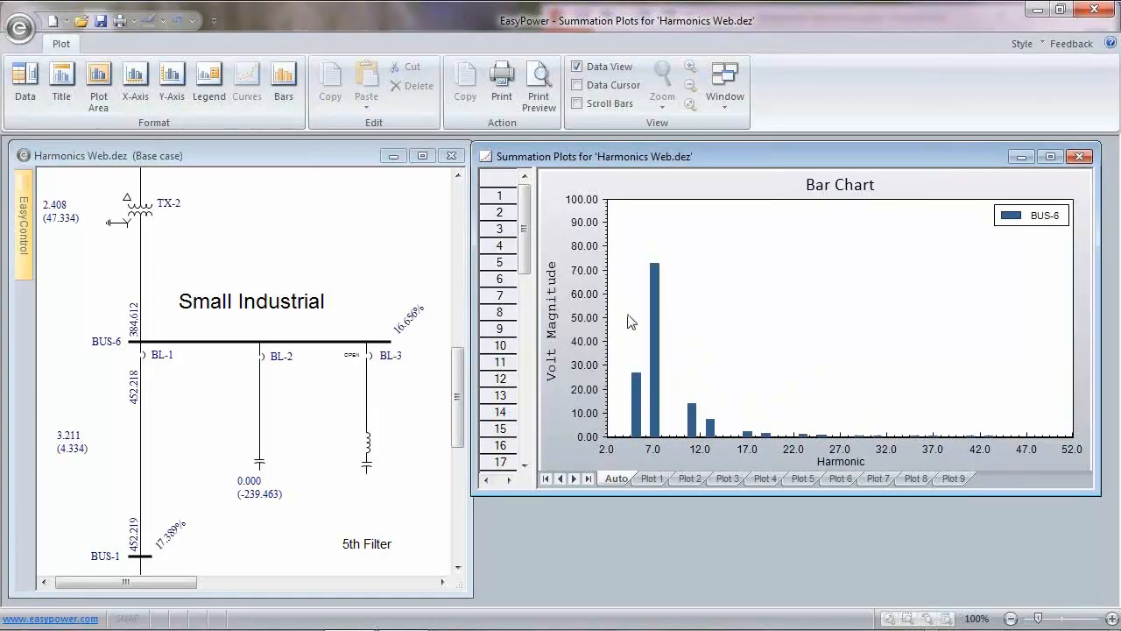
left_click(261, 356)
left_click(366, 355)
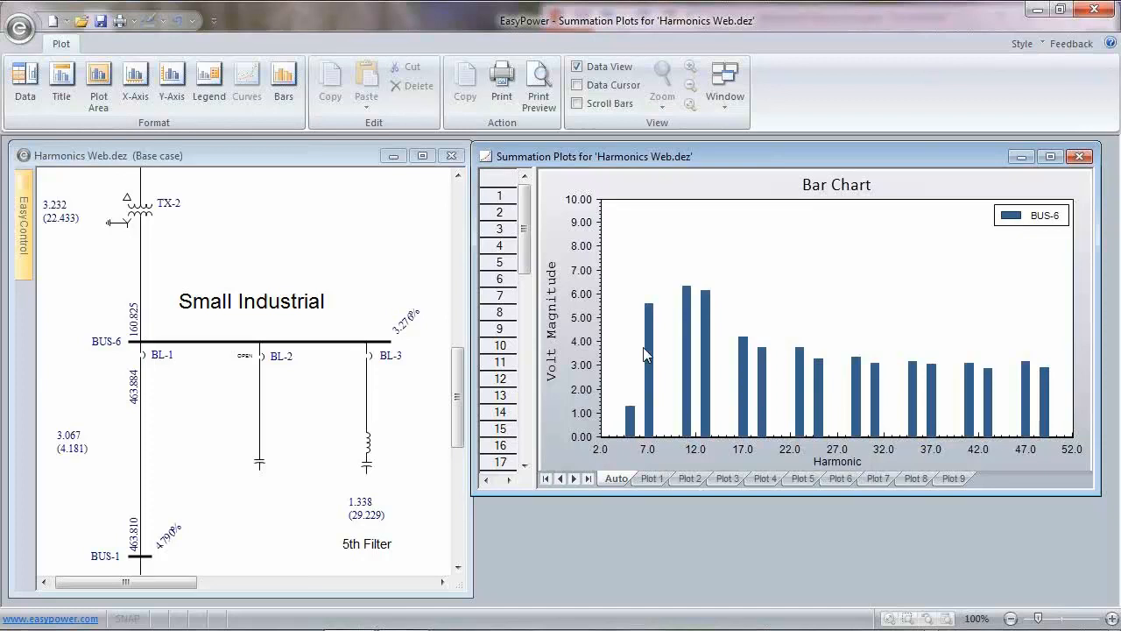
- Close the BUS-6 bar chart and widen the one-line window
left_click(267, 161)
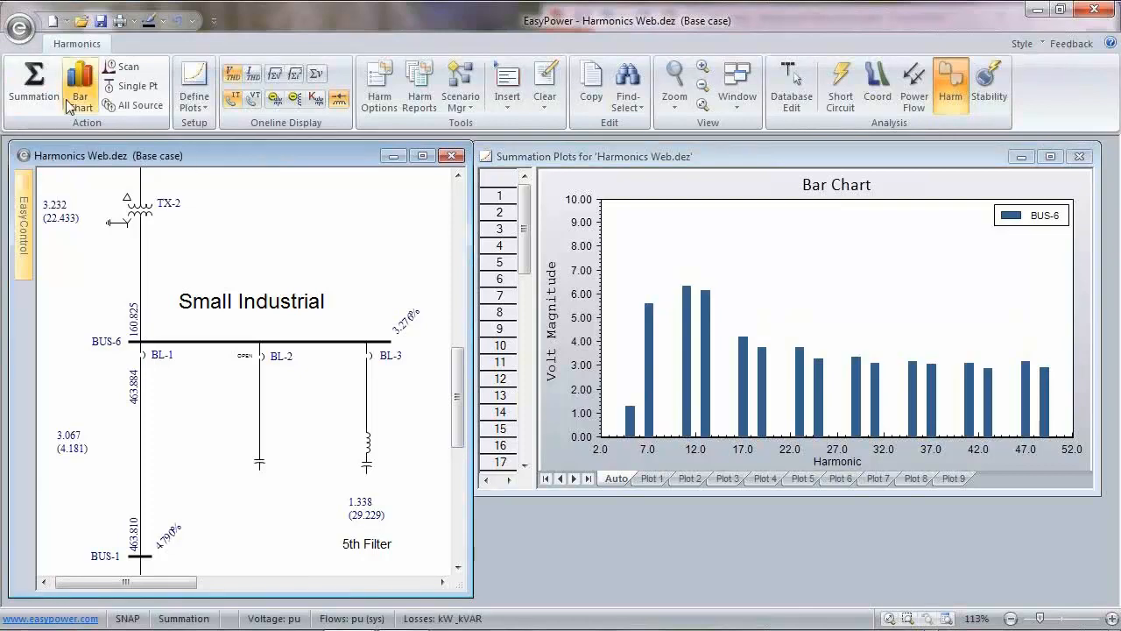
left_click(1079, 156)
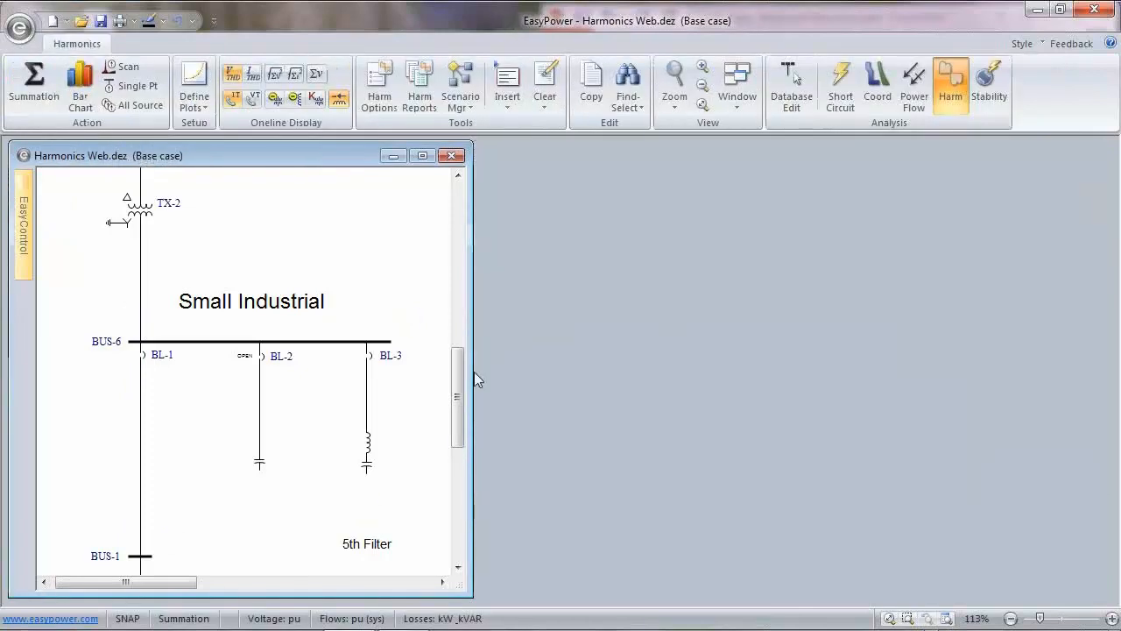
left_click_drag(467, 344, 632, 343)
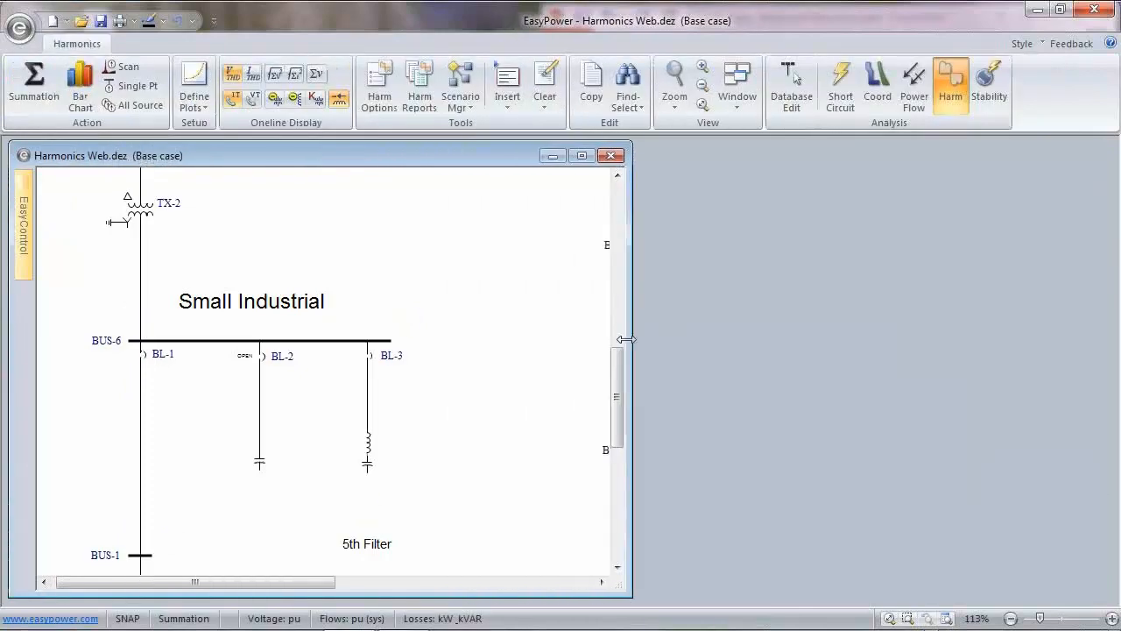
- Define Plot 1 with transformer TX-2, the cable between BUS-6 and BUS-1, the BL-2 capacitor and the 5th filter
left_click(191, 77)
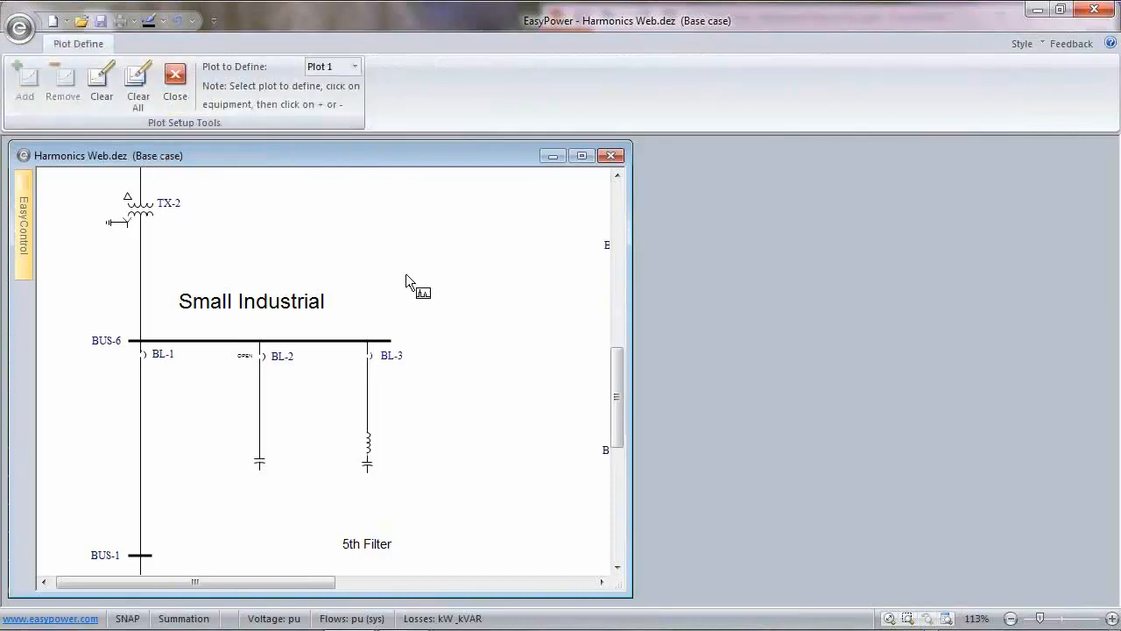
left_click(175, 79)
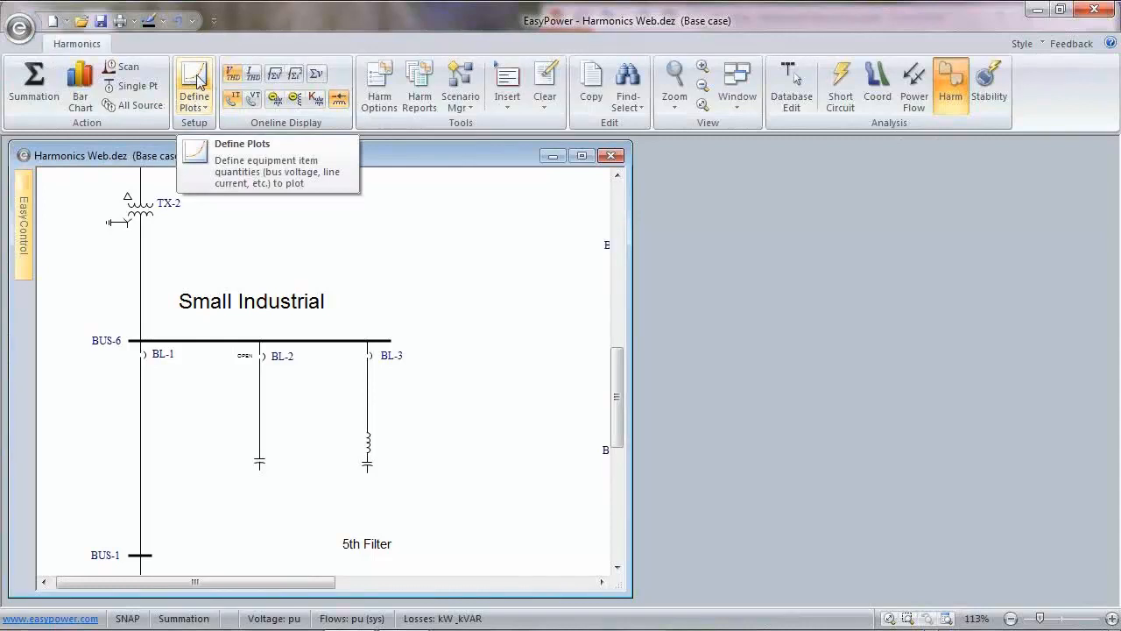
left_click(198, 81)
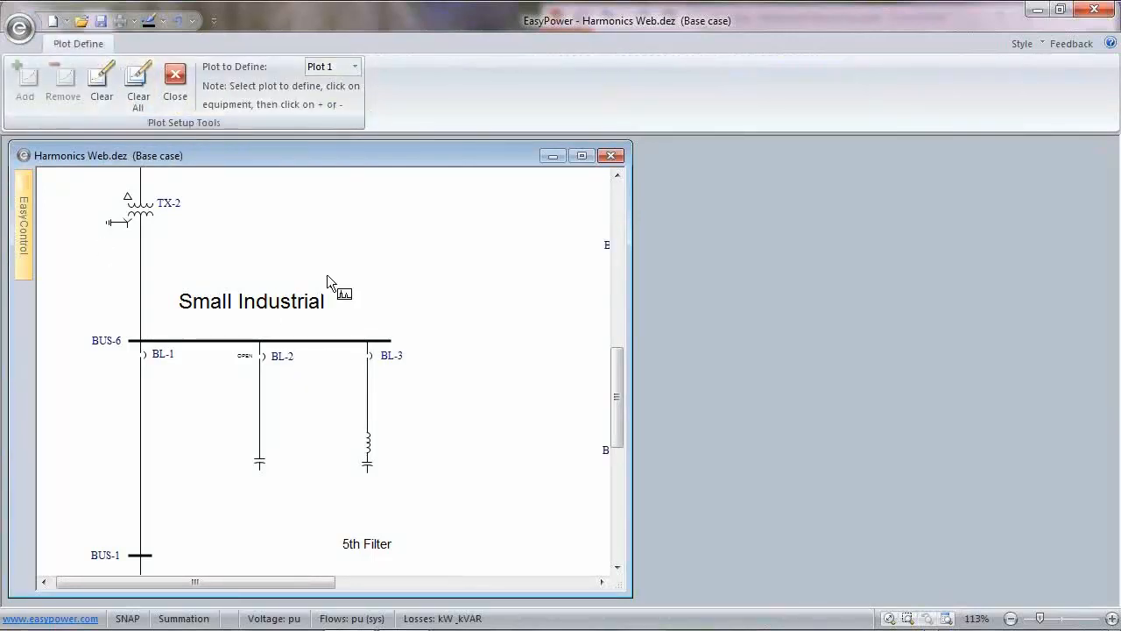
left_click(143, 314)
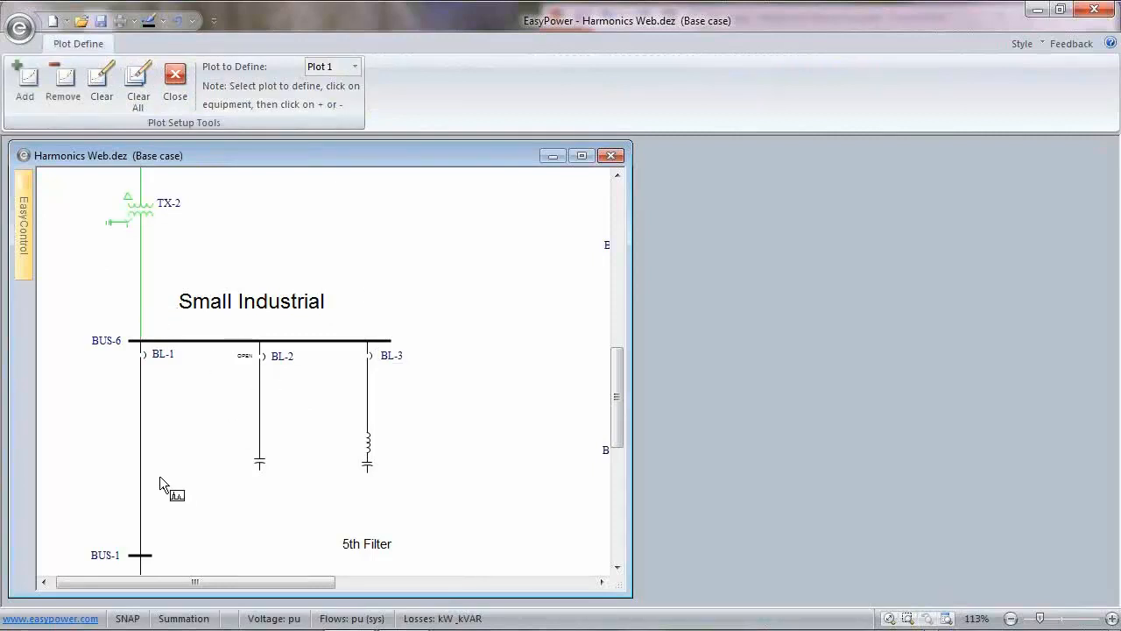
left_click(141, 436)
left_click(260, 406)
left_click(368, 408)
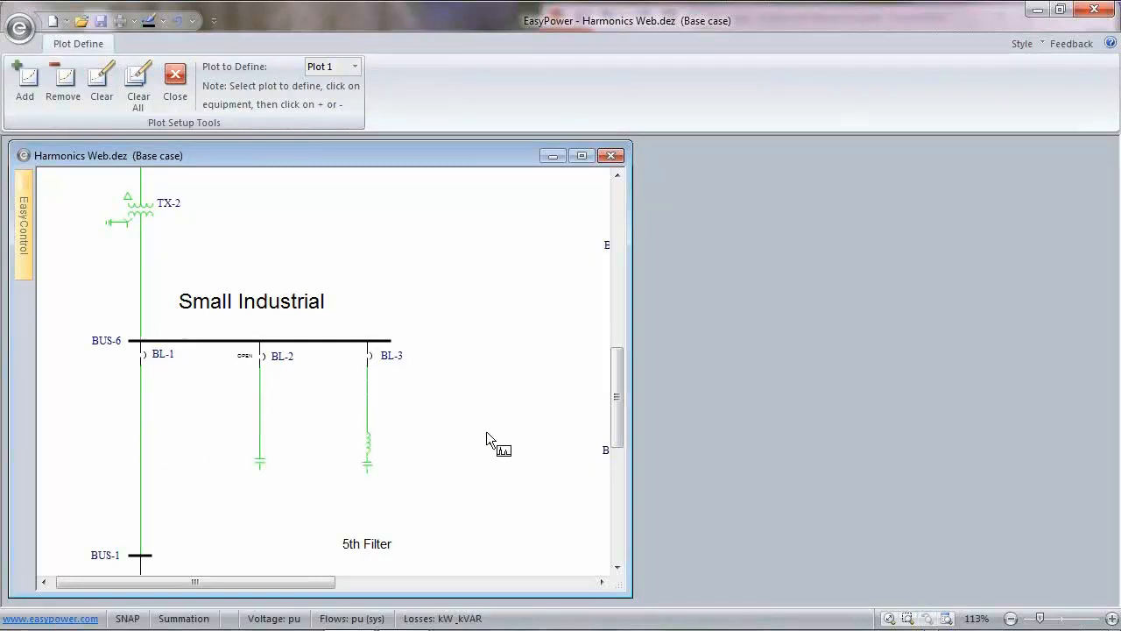
left_click(25, 79)
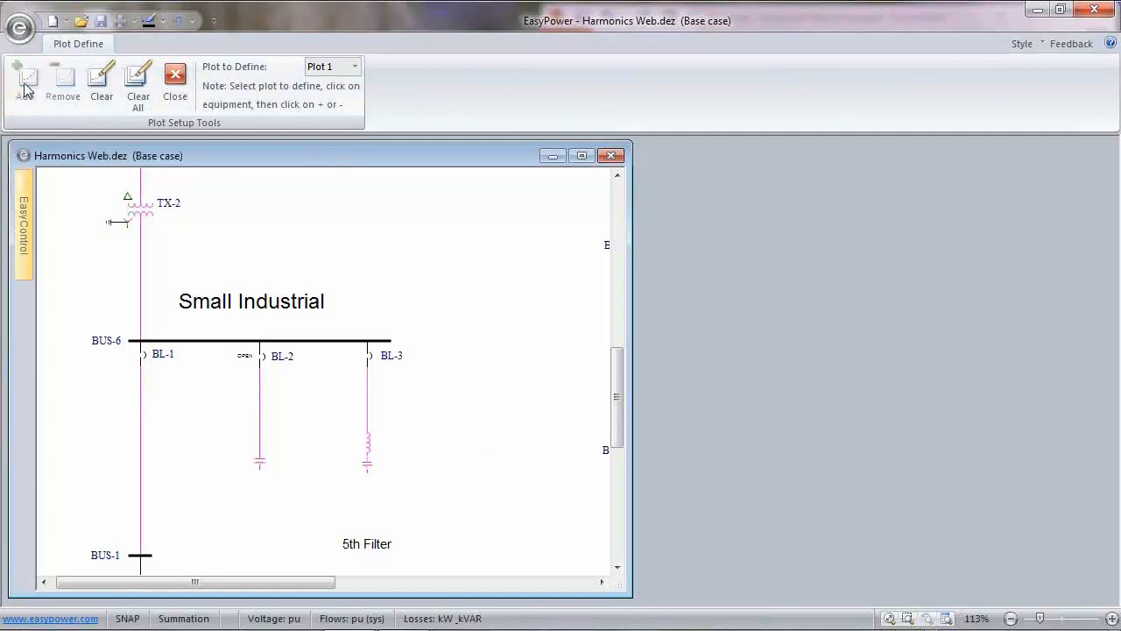
- Define Plot 2 with BUS-1 and BUS-6, and finish the plot definition
left_click(355, 67)
left_click(343, 110)
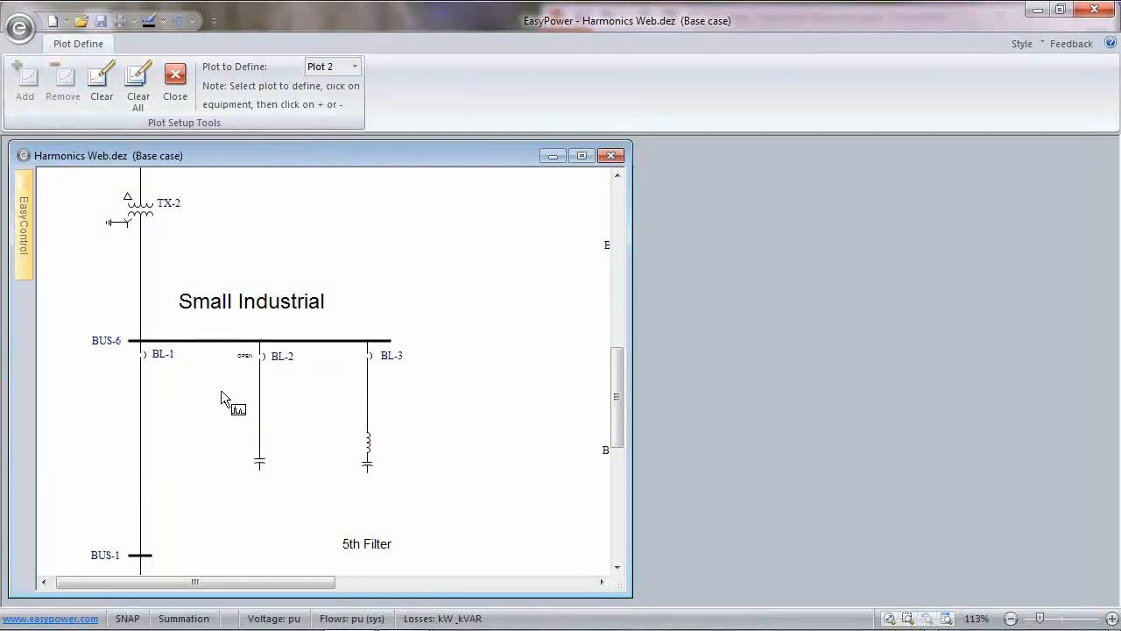
left_click(154, 555)
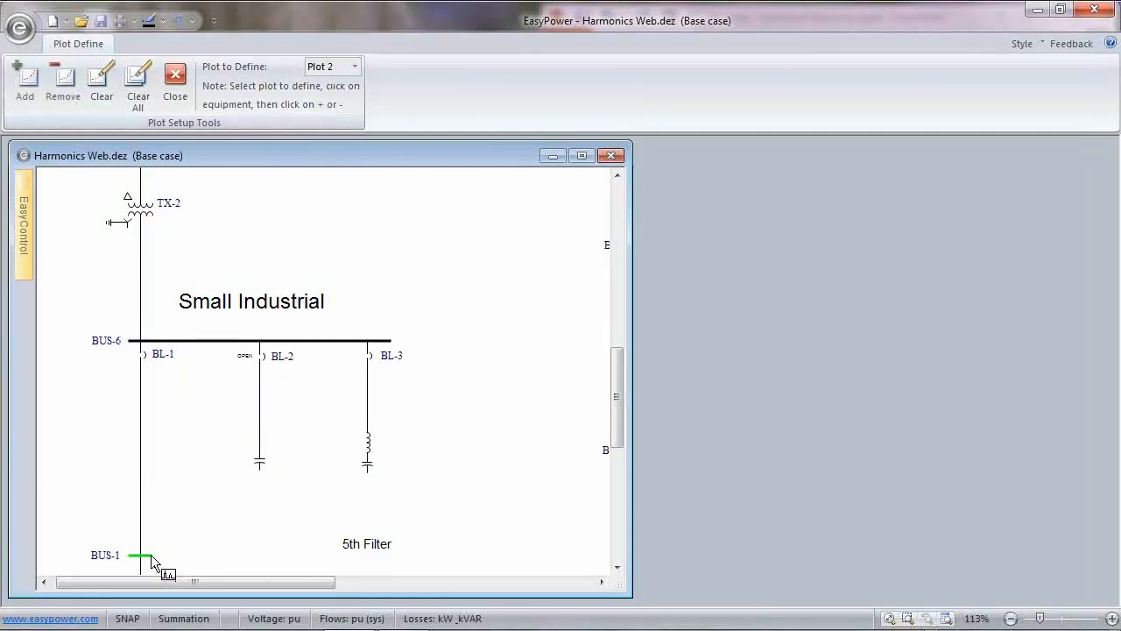
left_click(300, 340)
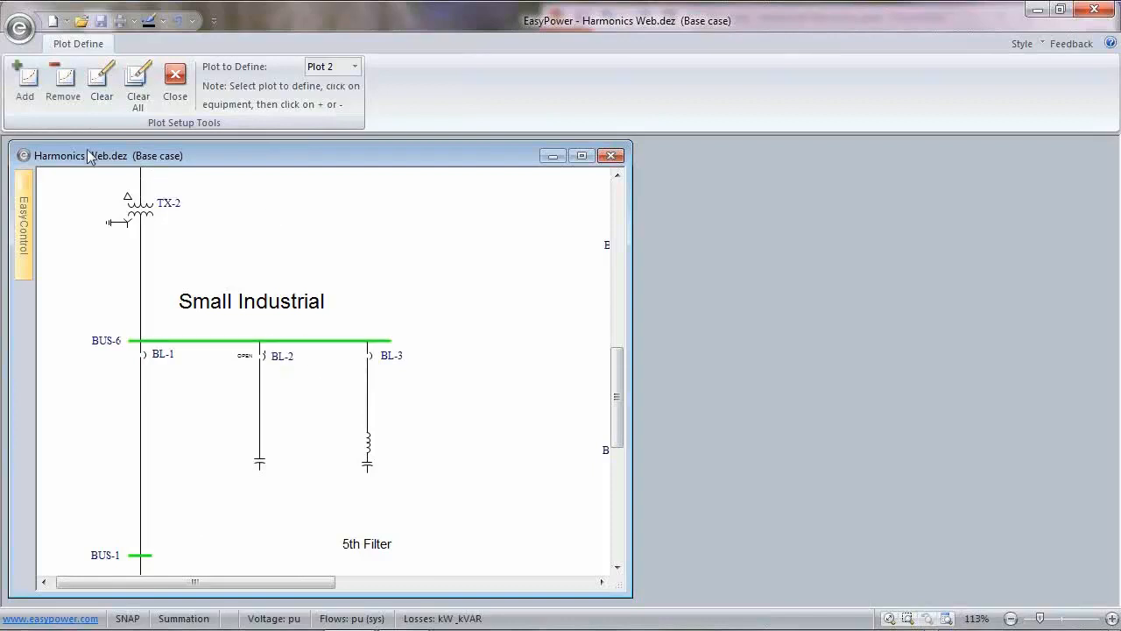
left_click(28, 86)
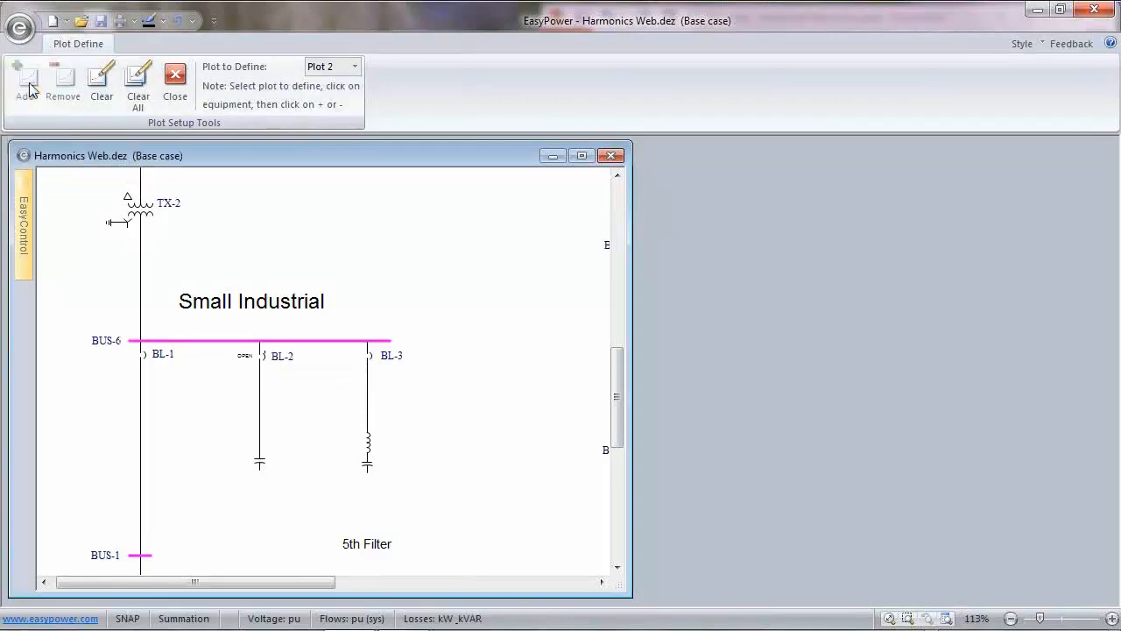
left_click(180, 83)
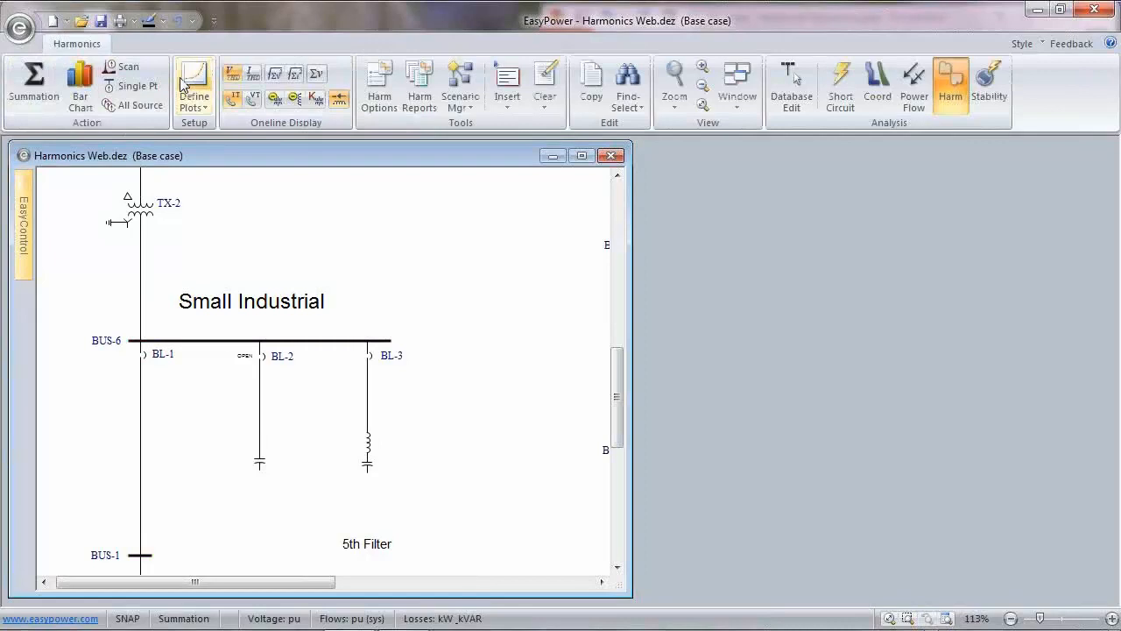
- Show the summation bar charts and view the Plot 1 currents and the Plot 2 voltages
left_click(84, 86)
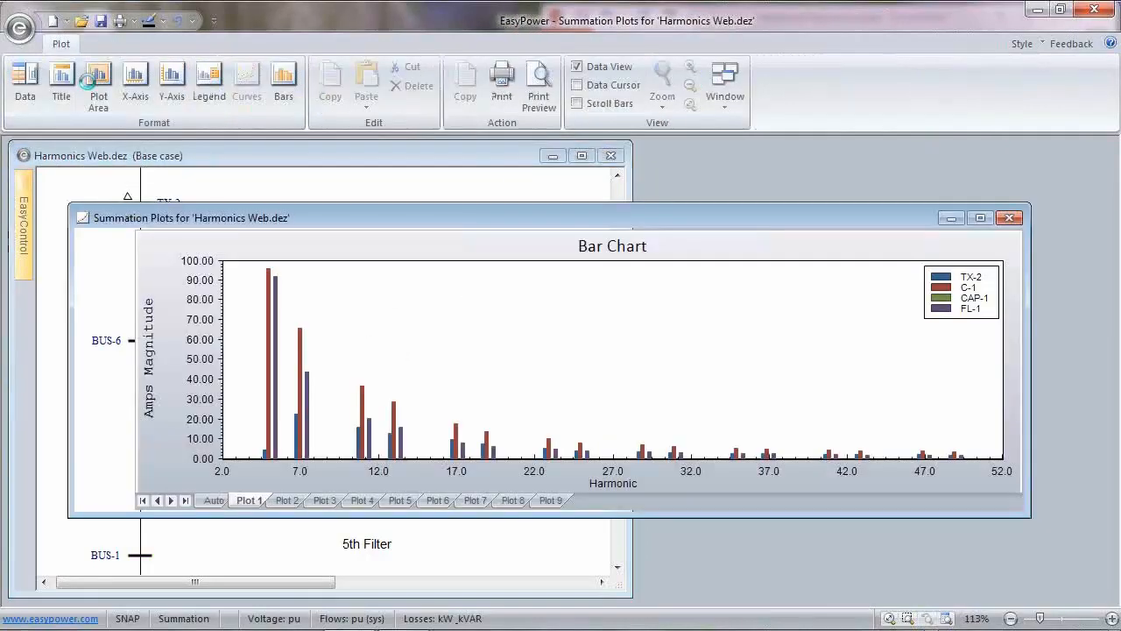
left_click(213, 501)
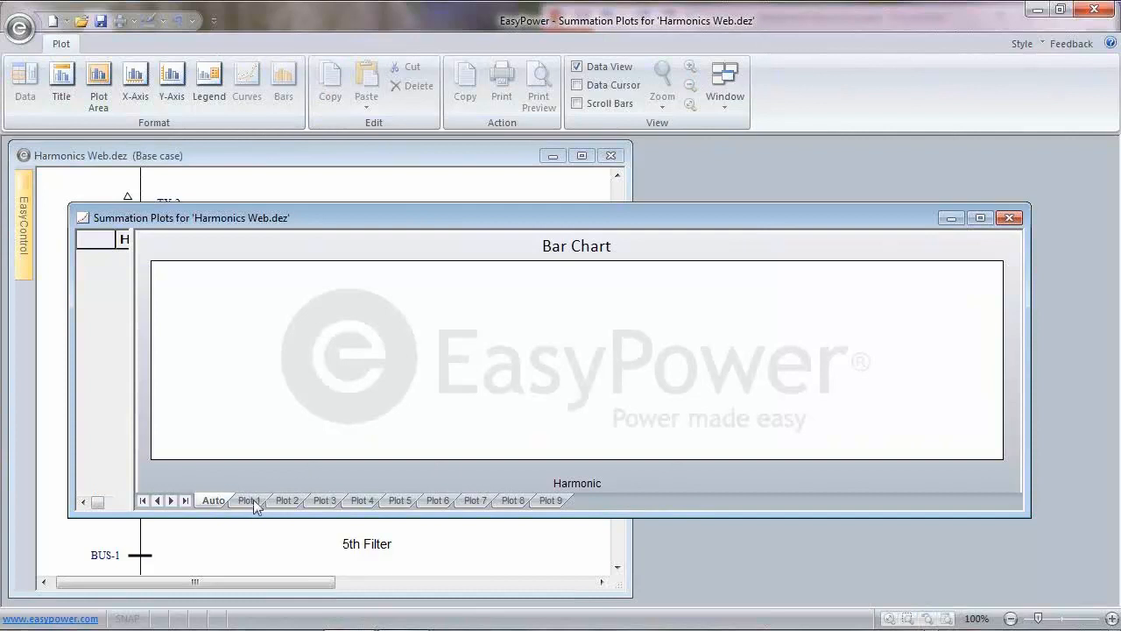
left_click(251, 501)
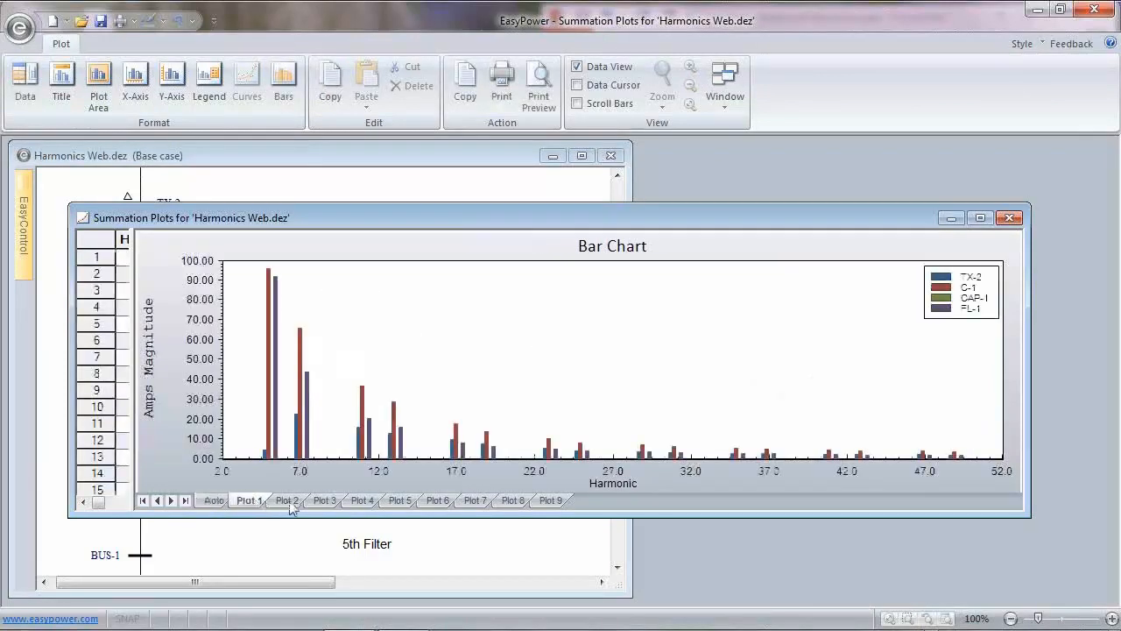
left_click(289, 501)
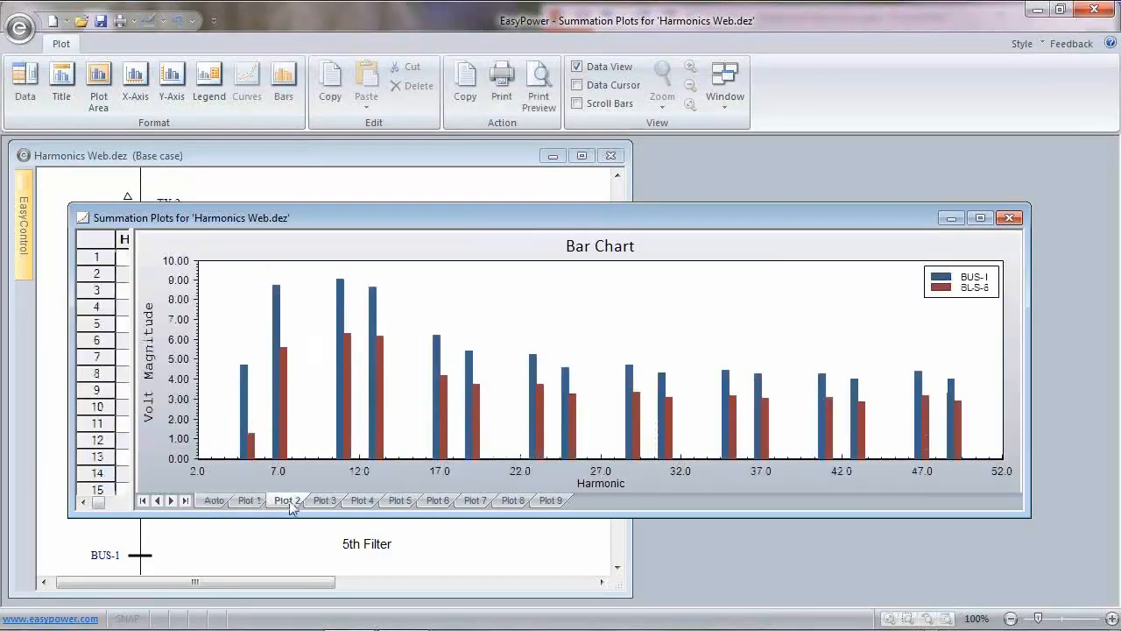
- Shrink the plot window beside the one-line to view the BUS-1 and BUS-6 voltage spectra, and close it
left_click_drag(75, 205, 471, 165)
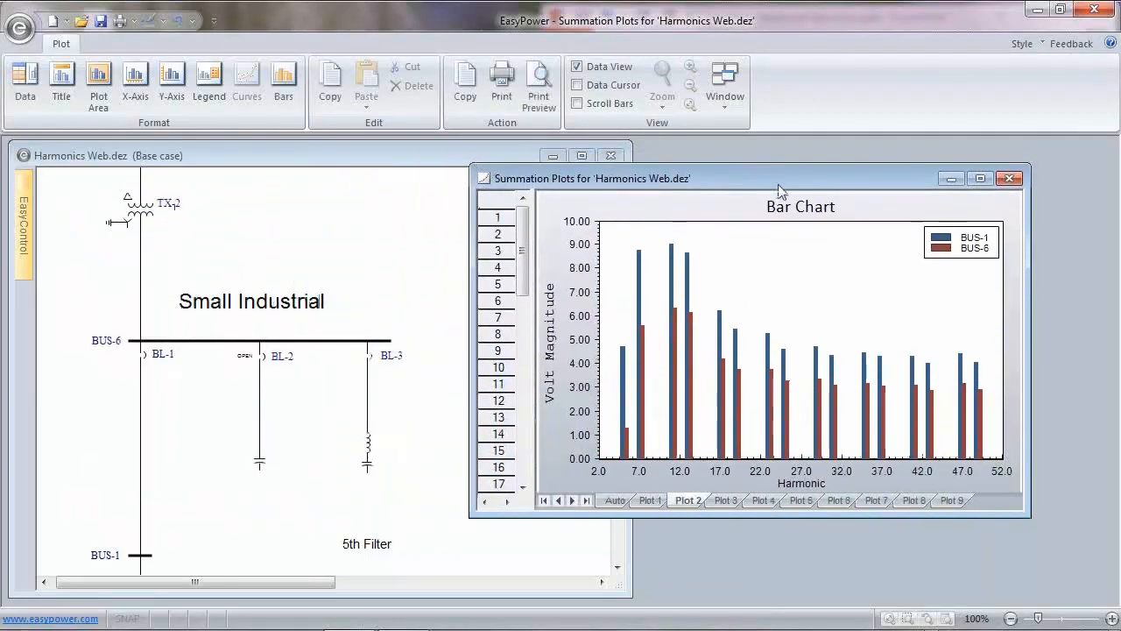
left_click_drag(778, 186, 867, 199)
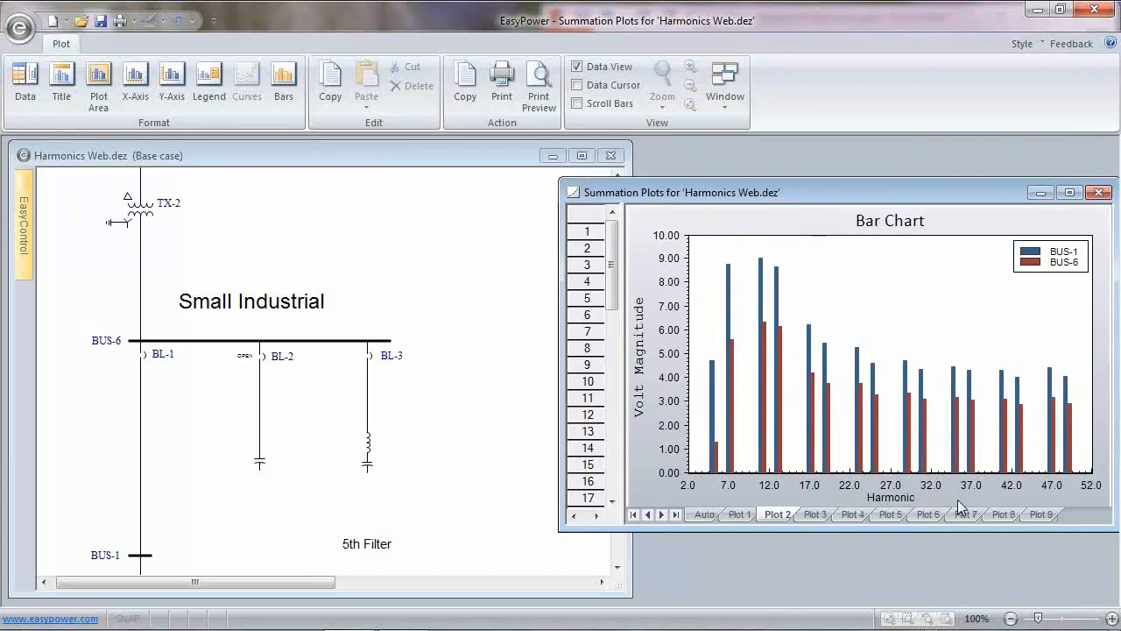
left_click(1101, 193)
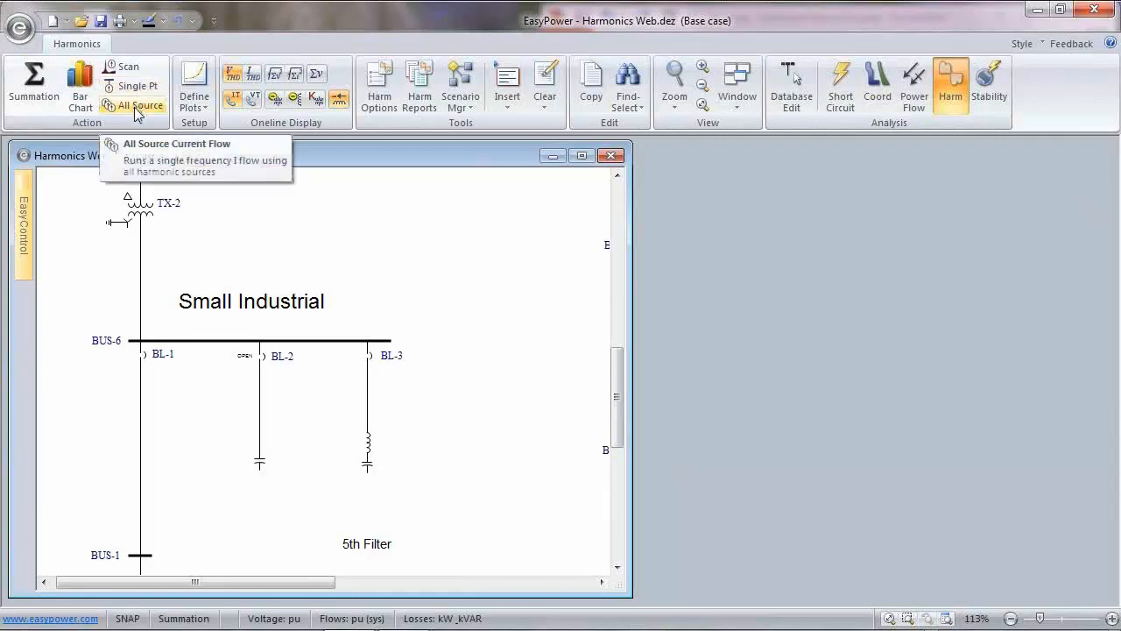
- Maximize the one-line window and bring the Small Industrial area down to M-1 into view
left_click(582, 155)
left_click_drag(491, 325, 743, 371)
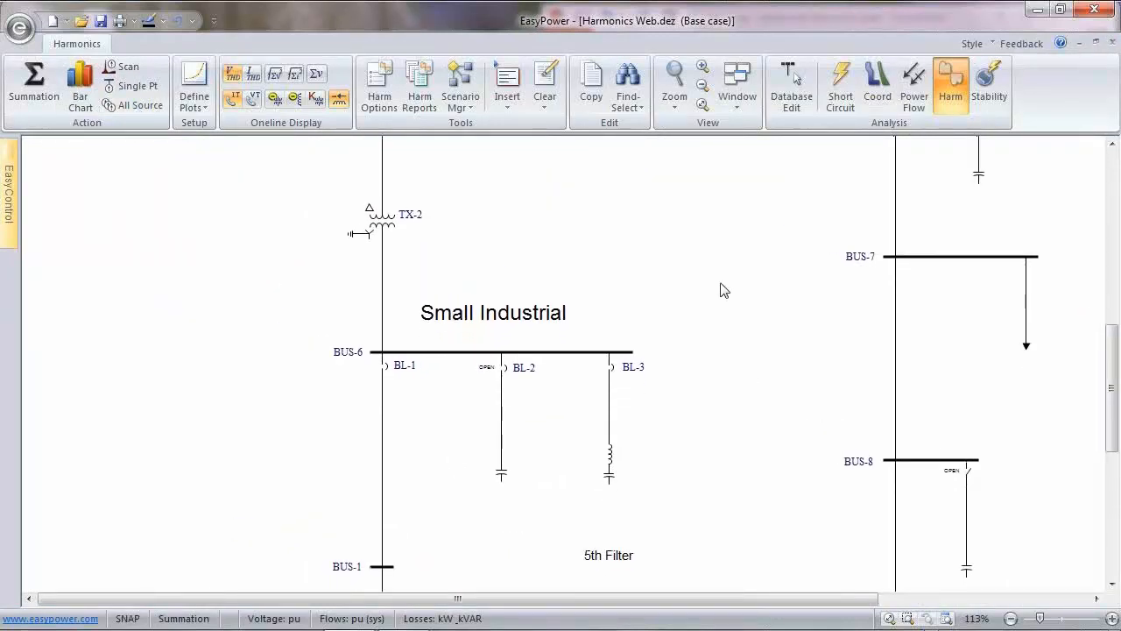
left_click_drag(733, 351, 718, 266)
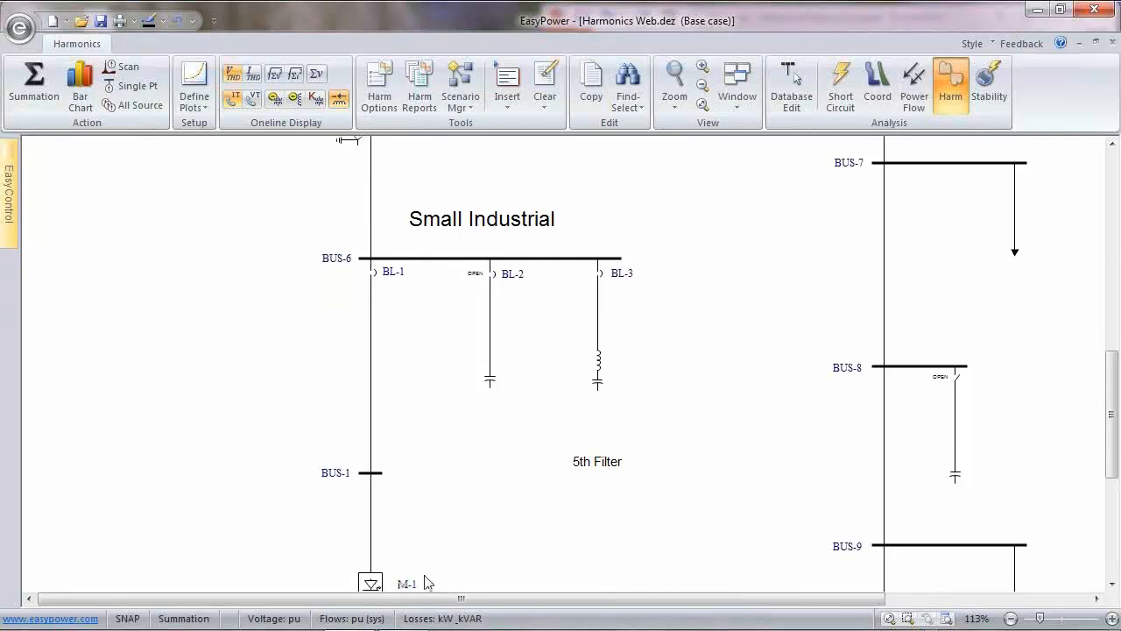
- Try to run a single point current flow with no injection bus selected
left_click(375, 473)
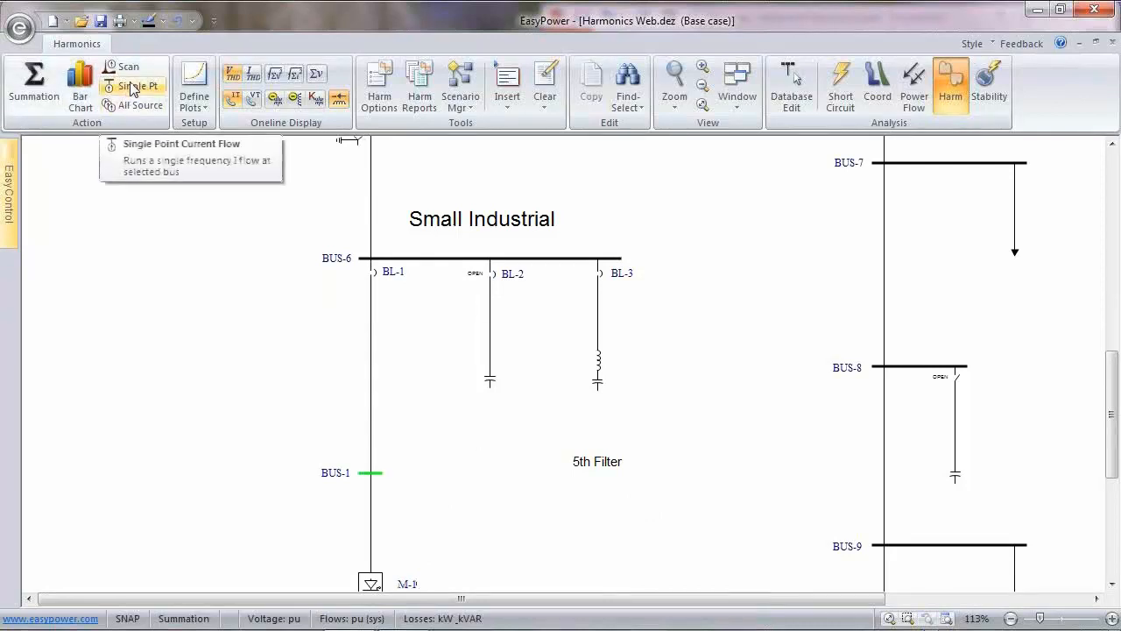
left_click(279, 390)
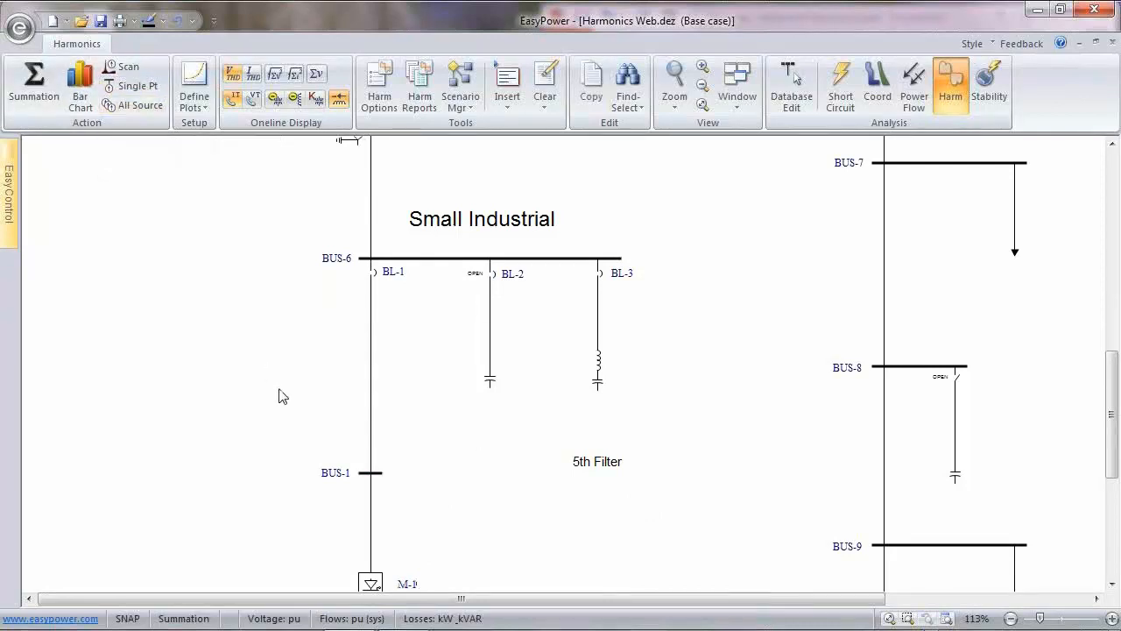
left_click(131, 86)
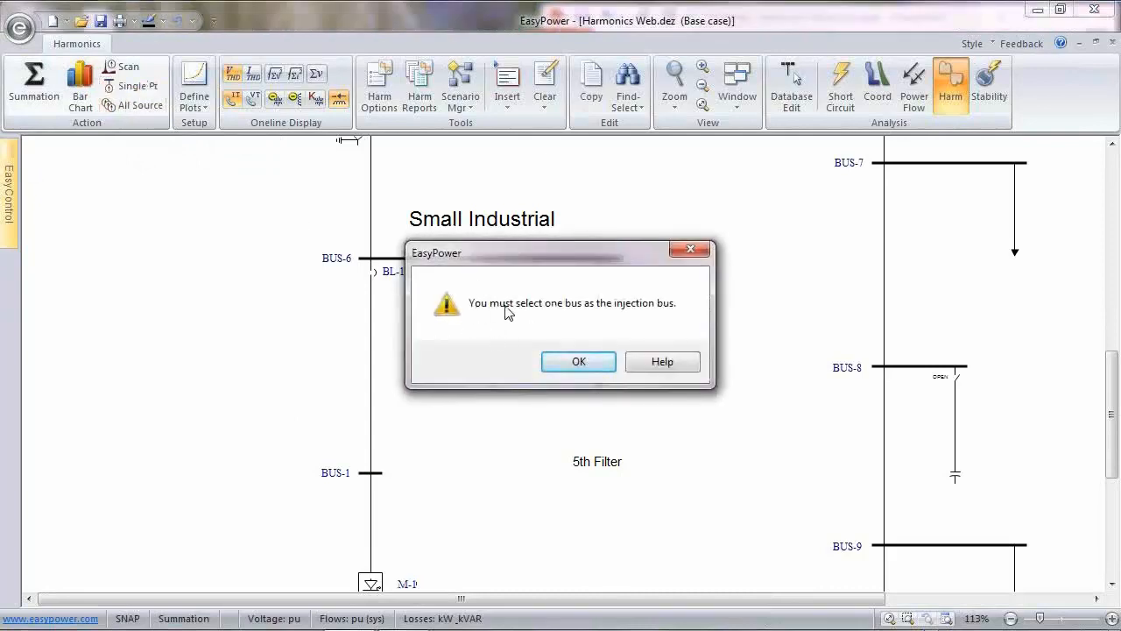
left_click(600, 367)
- Review the harmonic current flow frequency and single point injection magnitude in the Harmonics control options without changing them
left_click(378, 88)
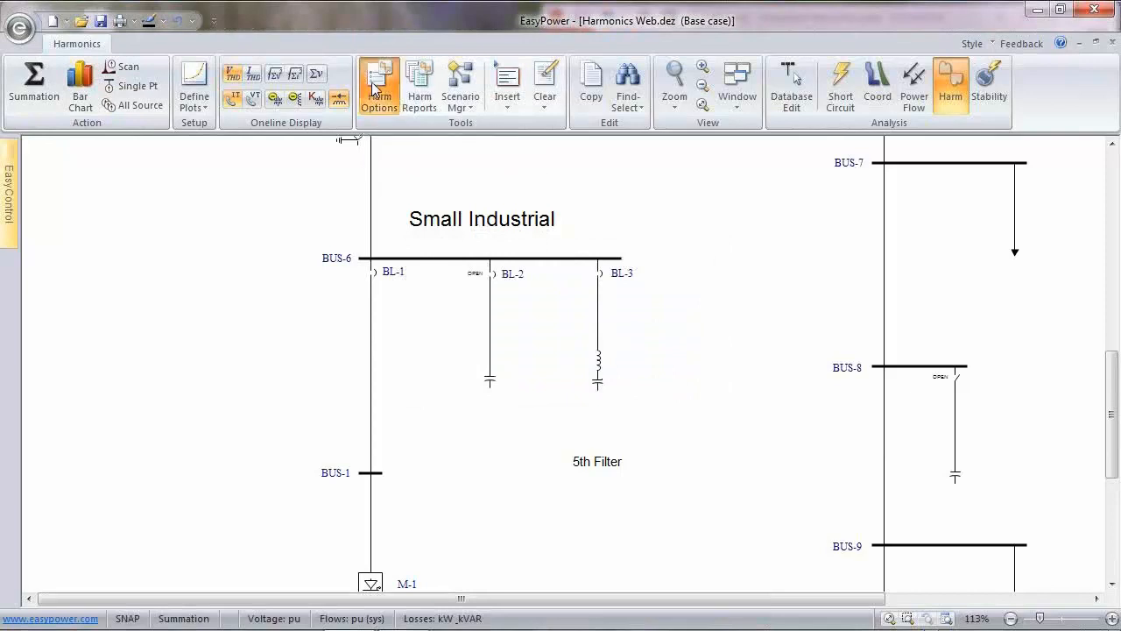
left_click(390, 73)
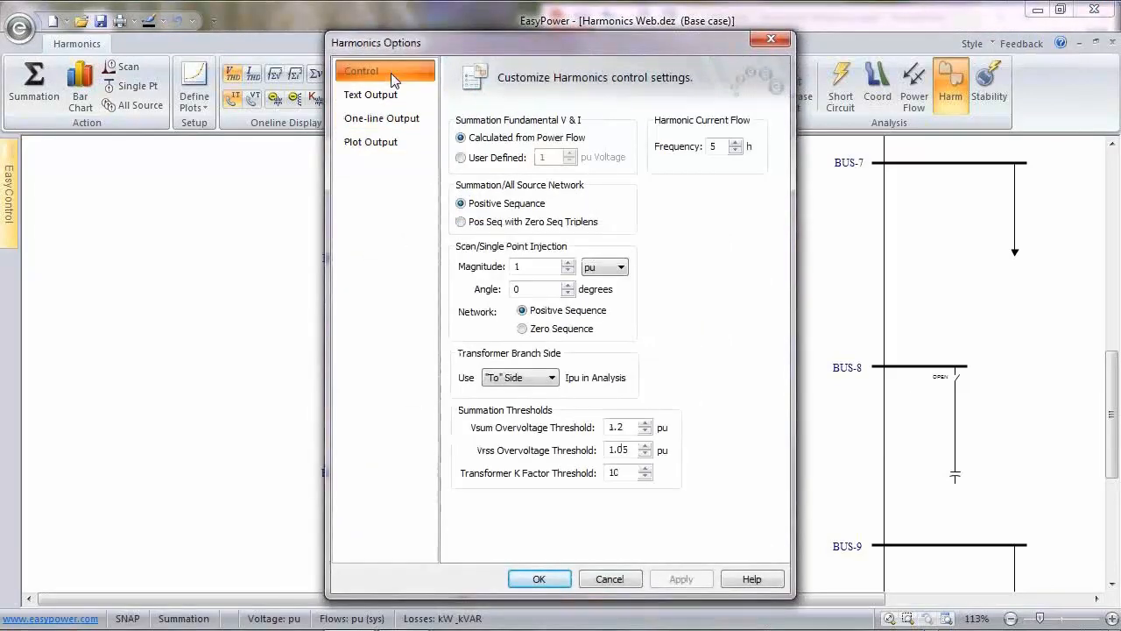
double_click(714, 146)
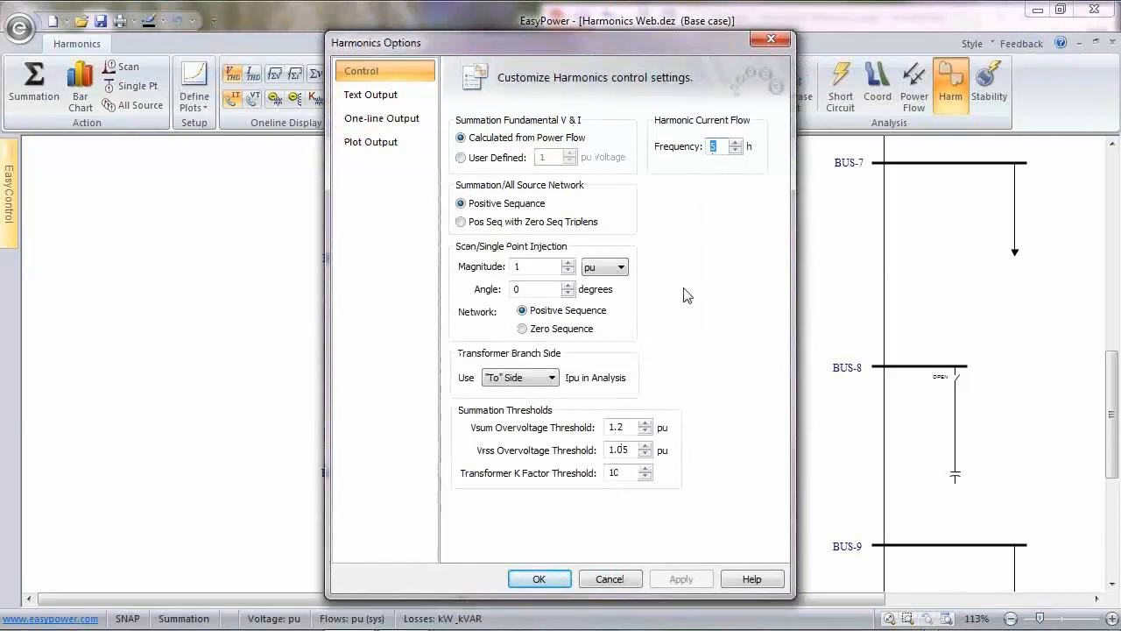
double_click(508, 268)
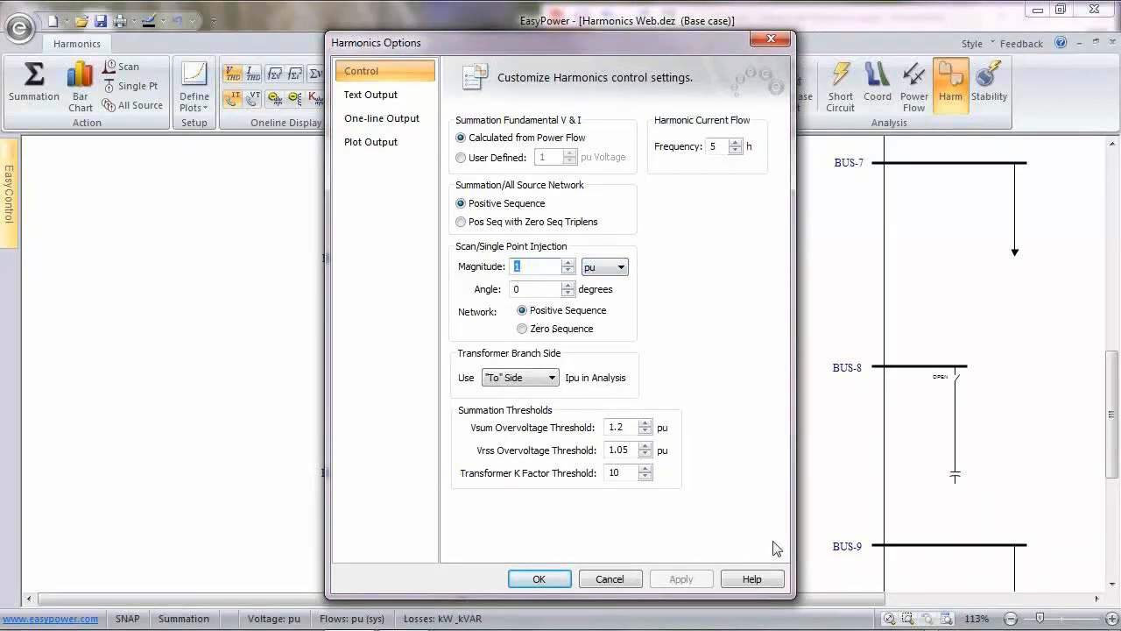
left_click(608, 580)
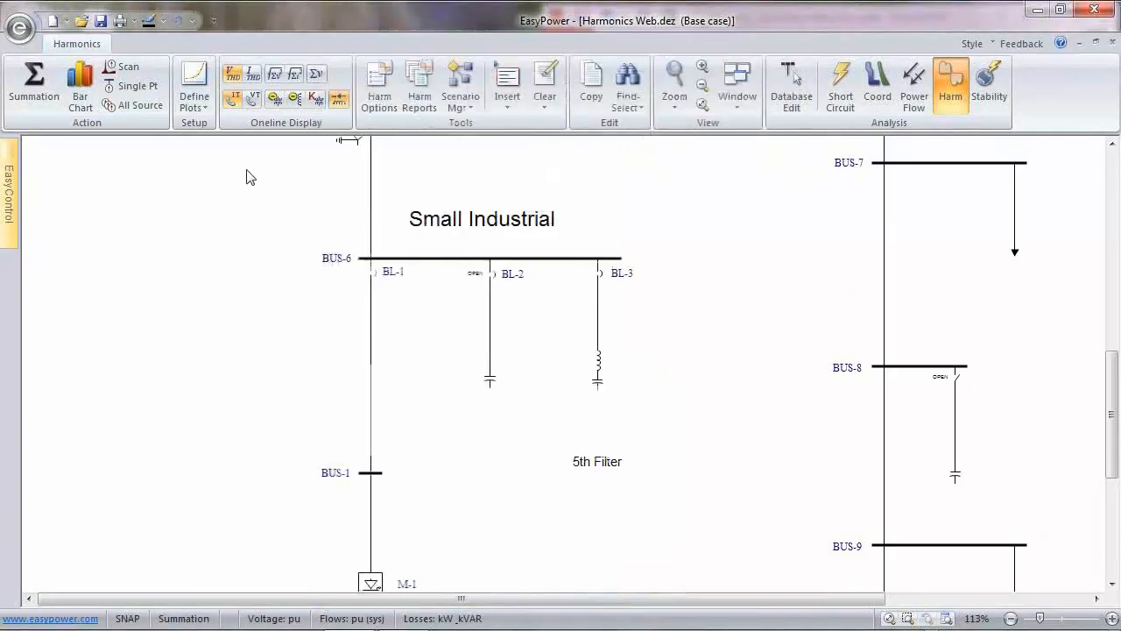
- Run a single point current flow with BUS-1 as the injection bus
left_click(374, 474)
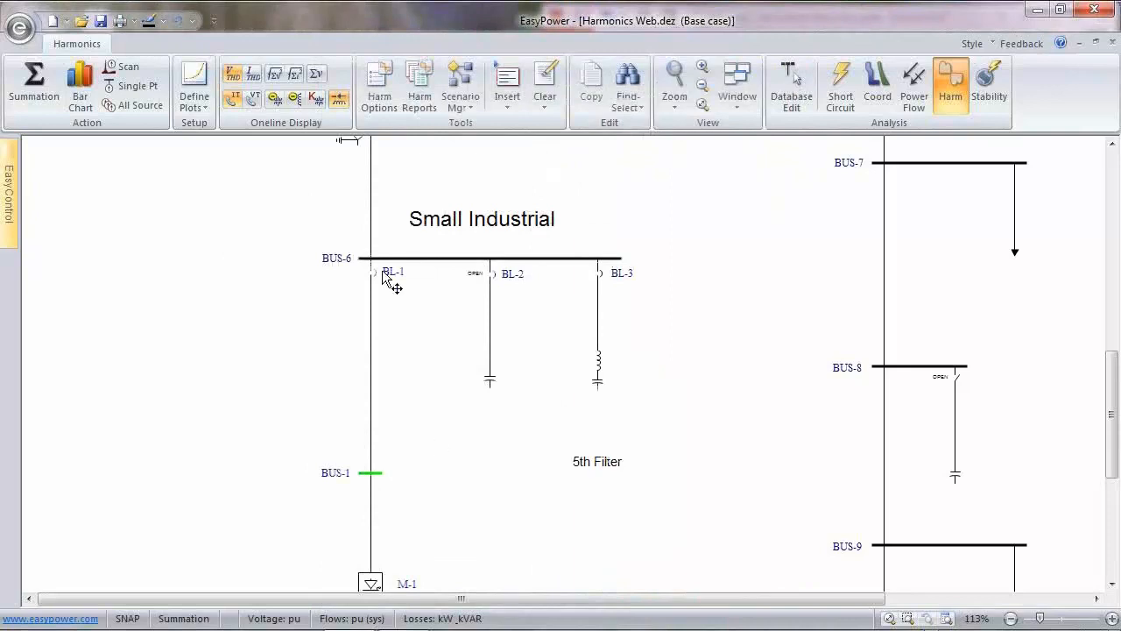
left_click(133, 87)
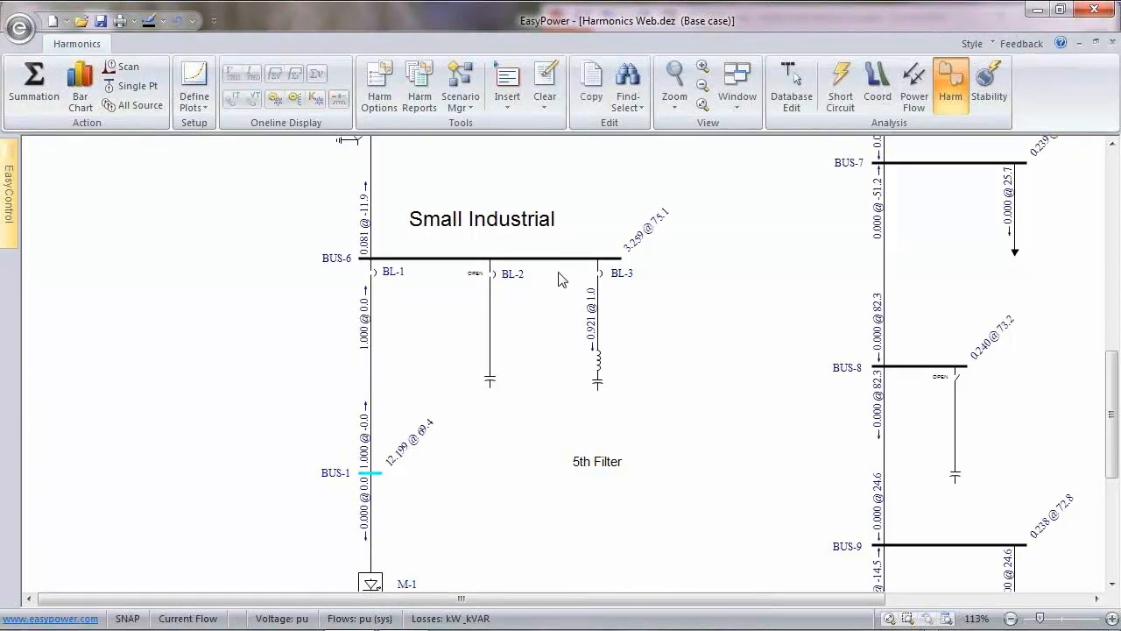
- Review the injection settings and the one-line output display units in the Harmonics options without changing them
left_click(368, 94)
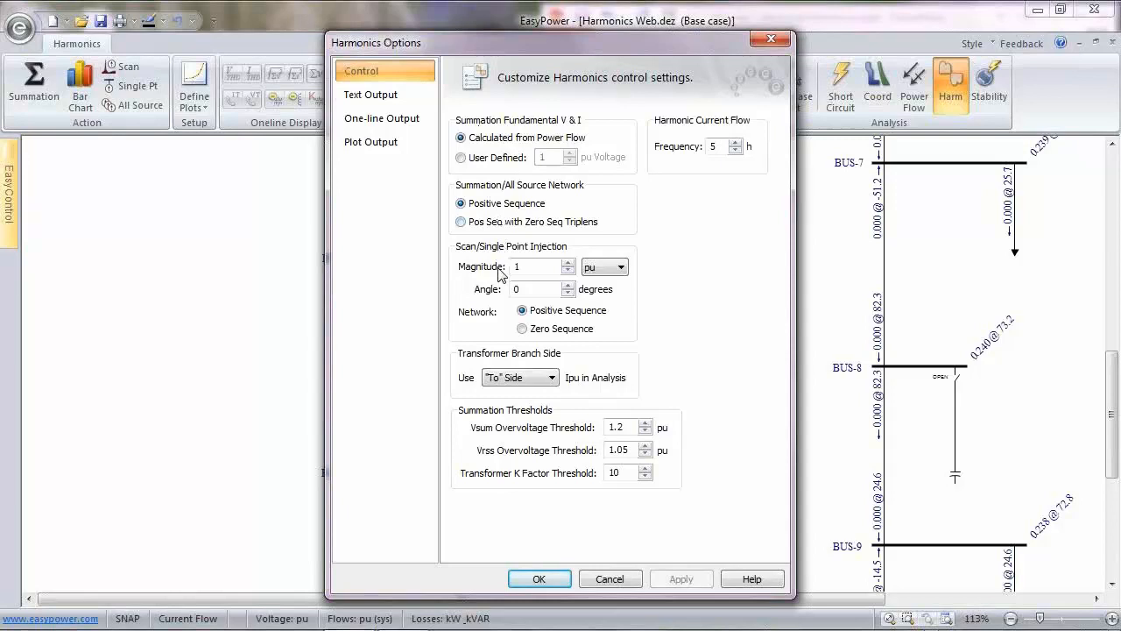
left_click(408, 119)
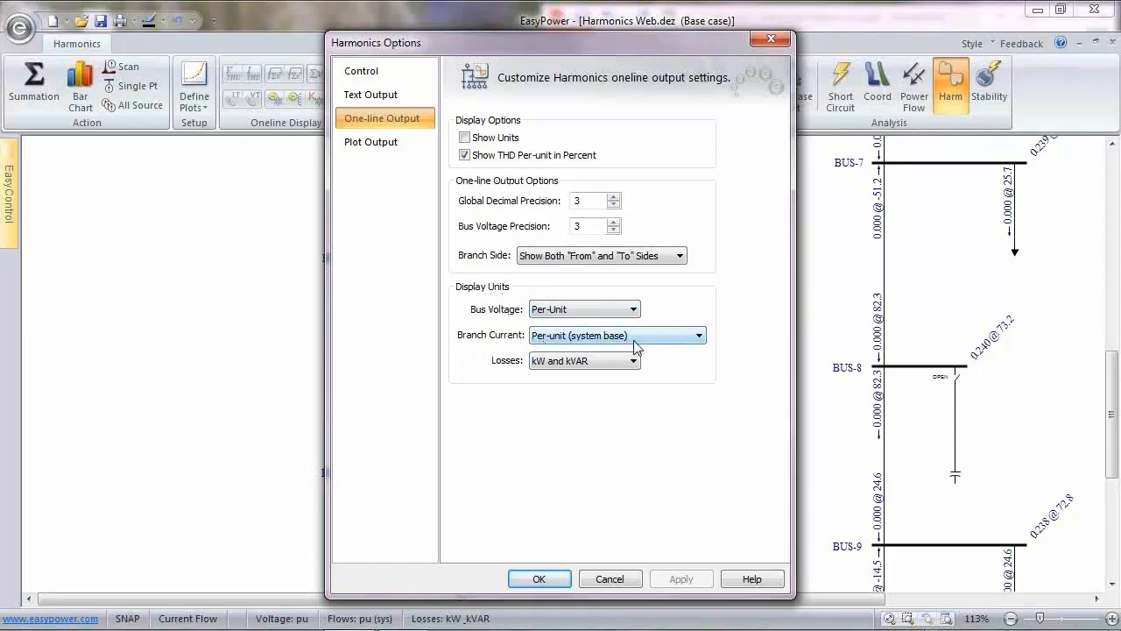
left_click(620, 580)
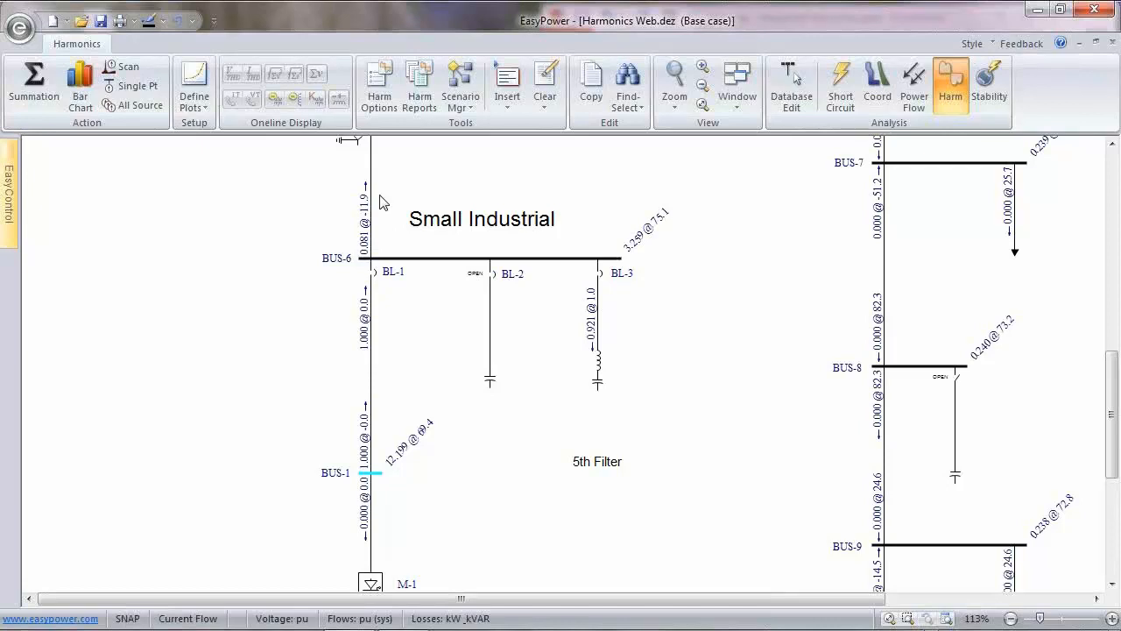
- Open BL-3, examine the current flow up through TX-2 to BUS-5, and close BL-2
left_click(603, 277)
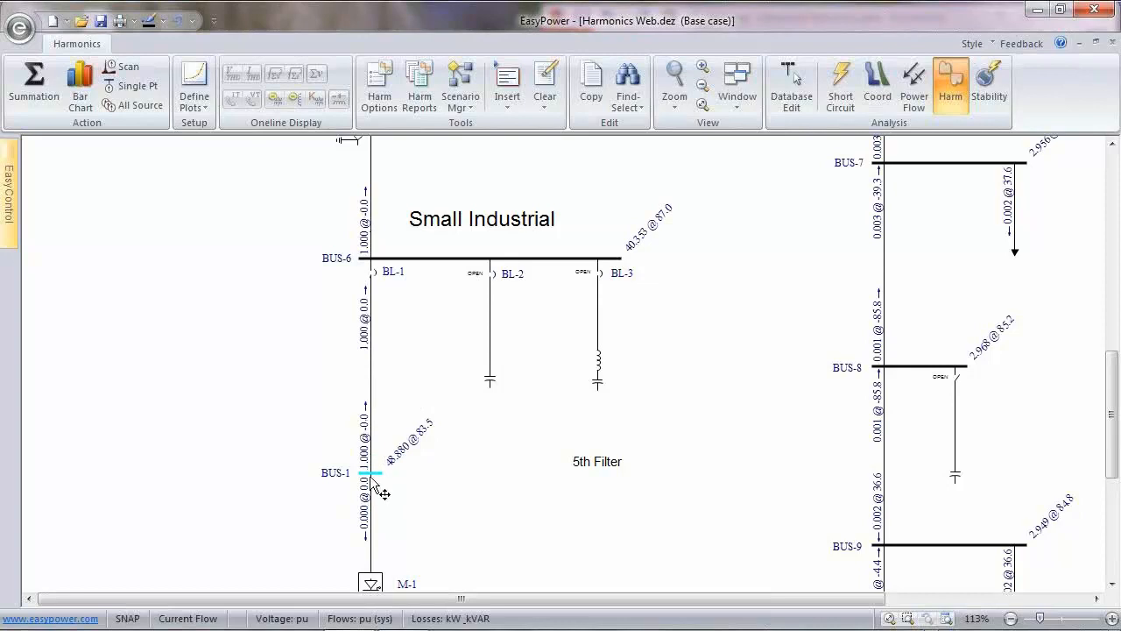
left_click_drag(467, 229, 491, 422)
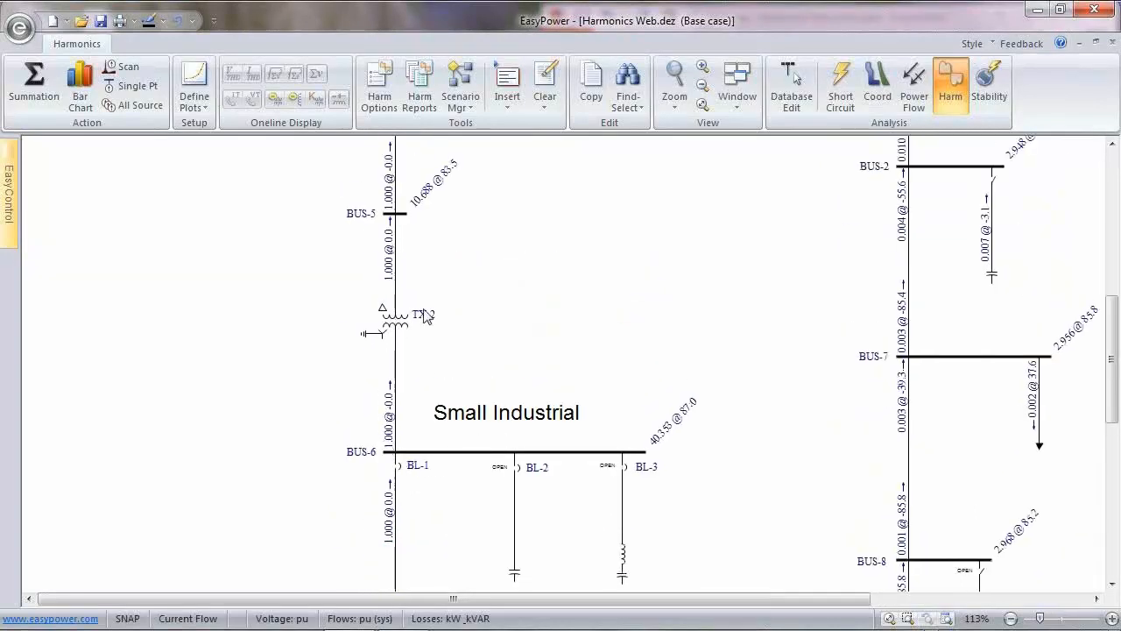
left_click_drag(539, 488, 520, 349)
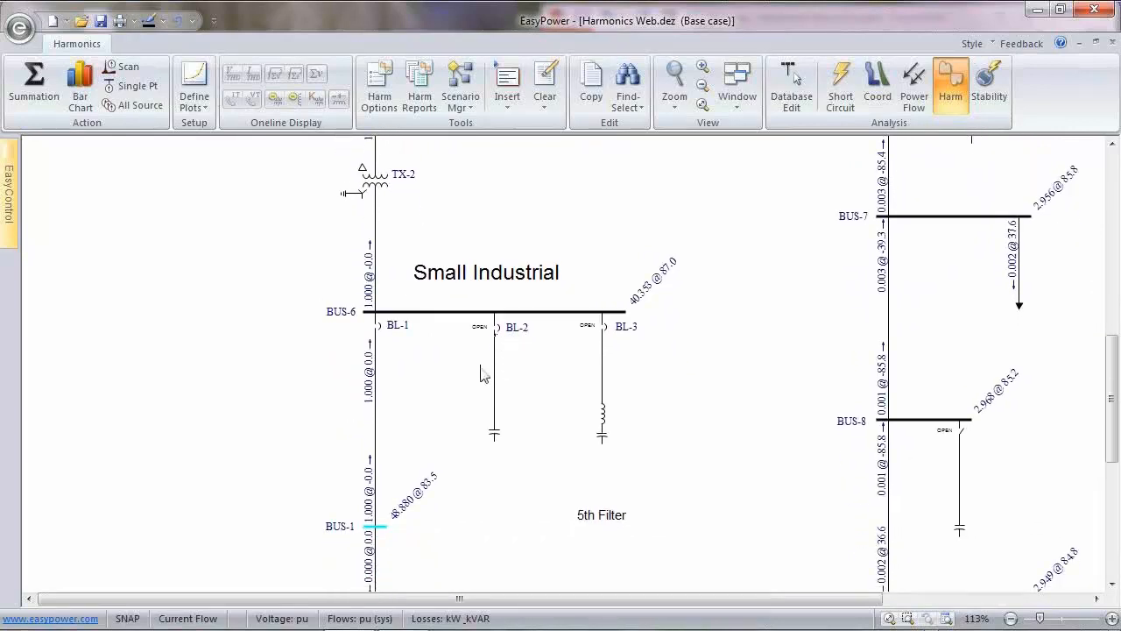
left_click(496, 331)
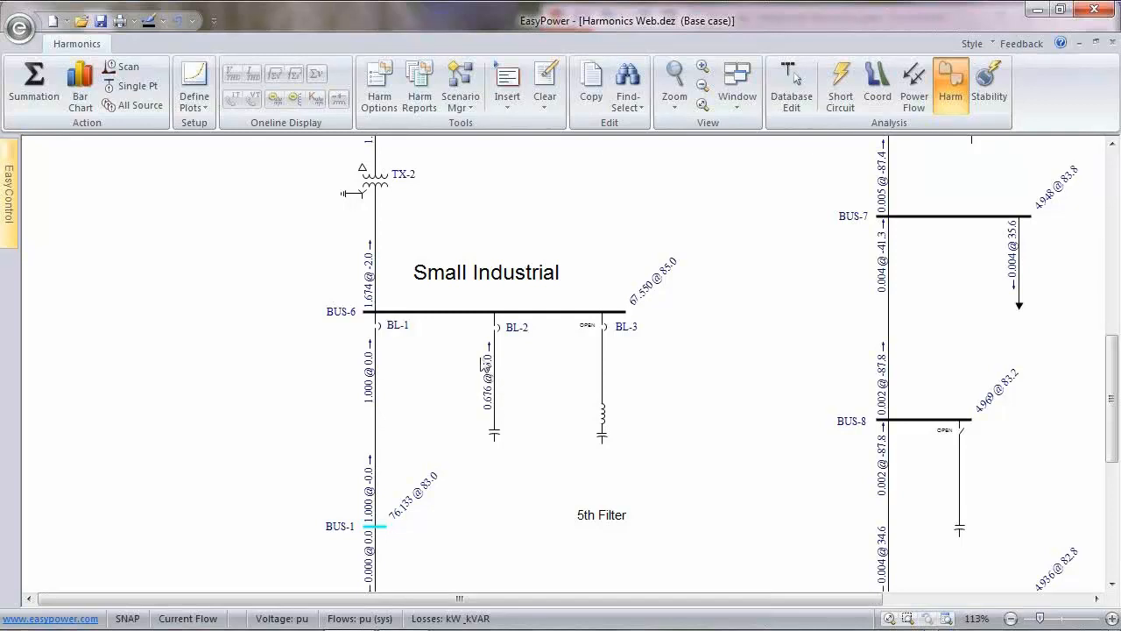
- Run a frequency scan at BUS-6, examine the resonance peak with the data cursor, and close the plot
double_click(470, 312)
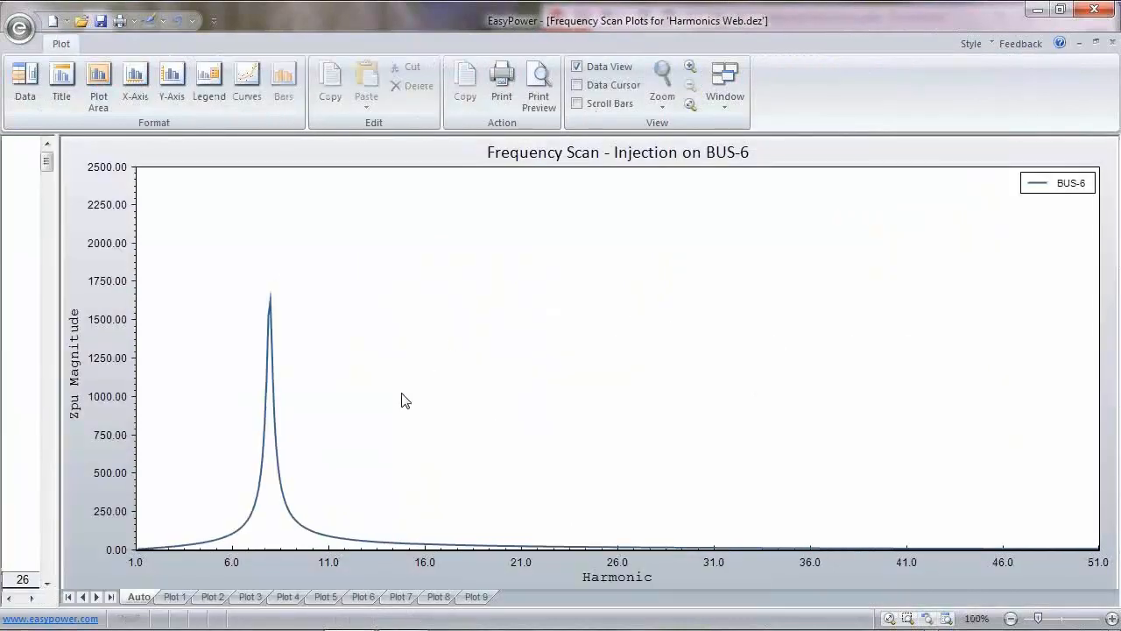
left_click_drag(204, 410, 348, 413)
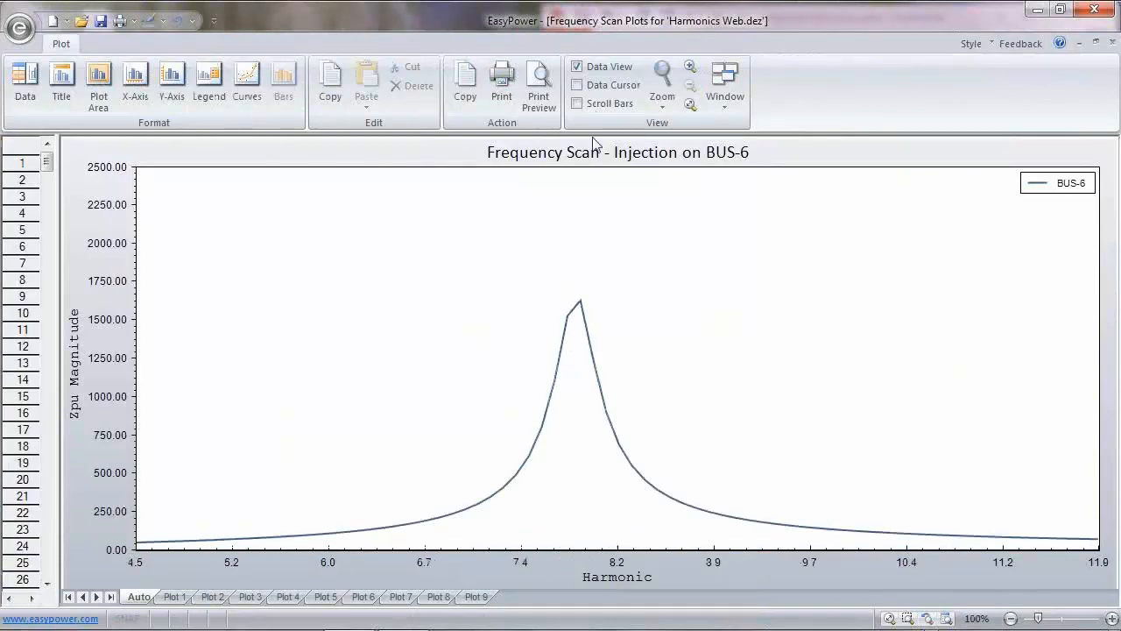
left_click(602, 85)
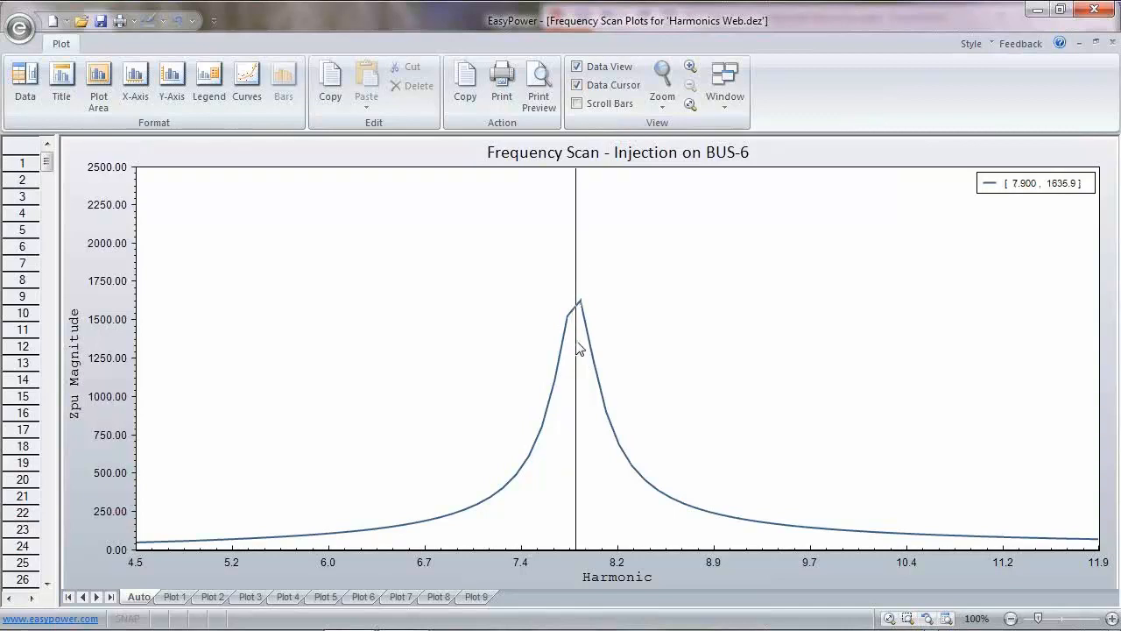
left_click(577, 85)
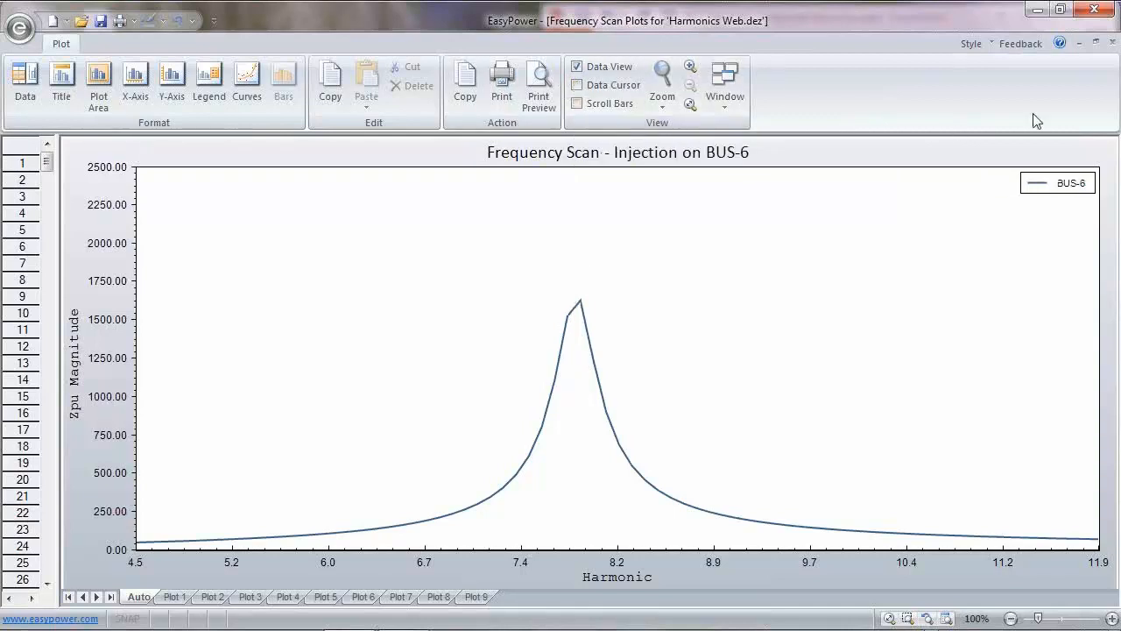
left_click(1113, 44)
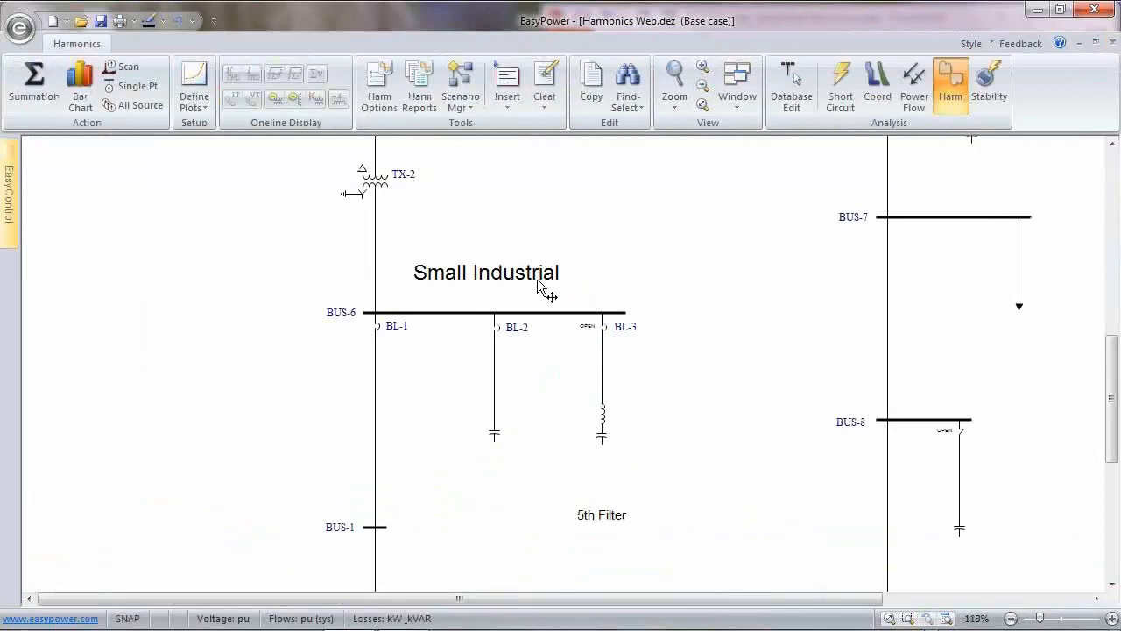
- Set the harmonic current flow frequency to 8 in the Harmonics control options
left_click(390, 103)
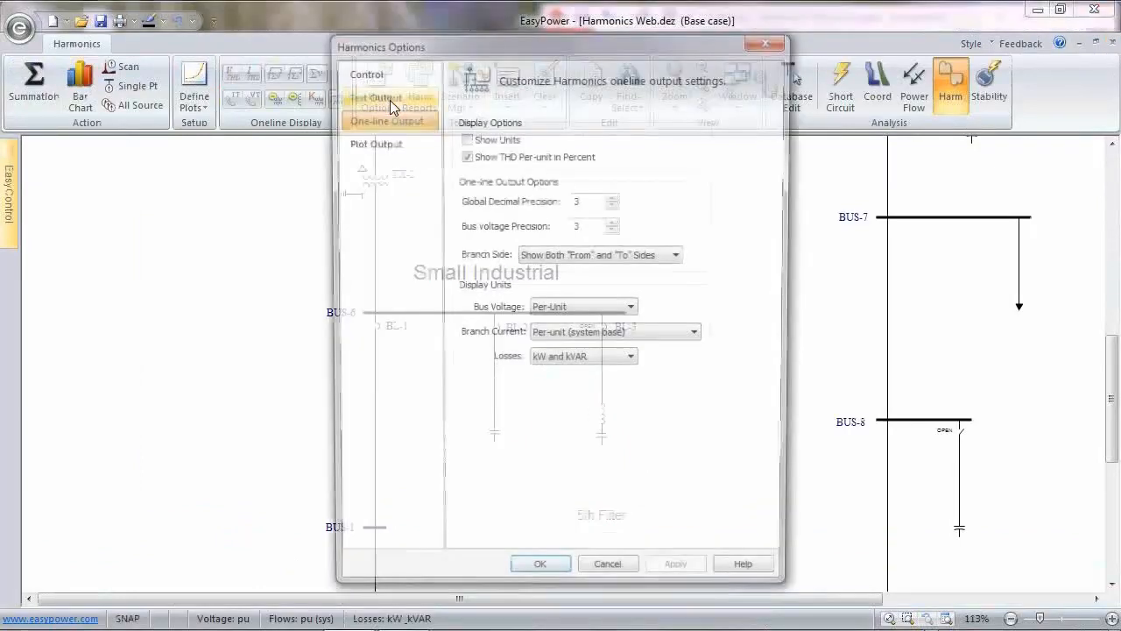
left_click(361, 71)
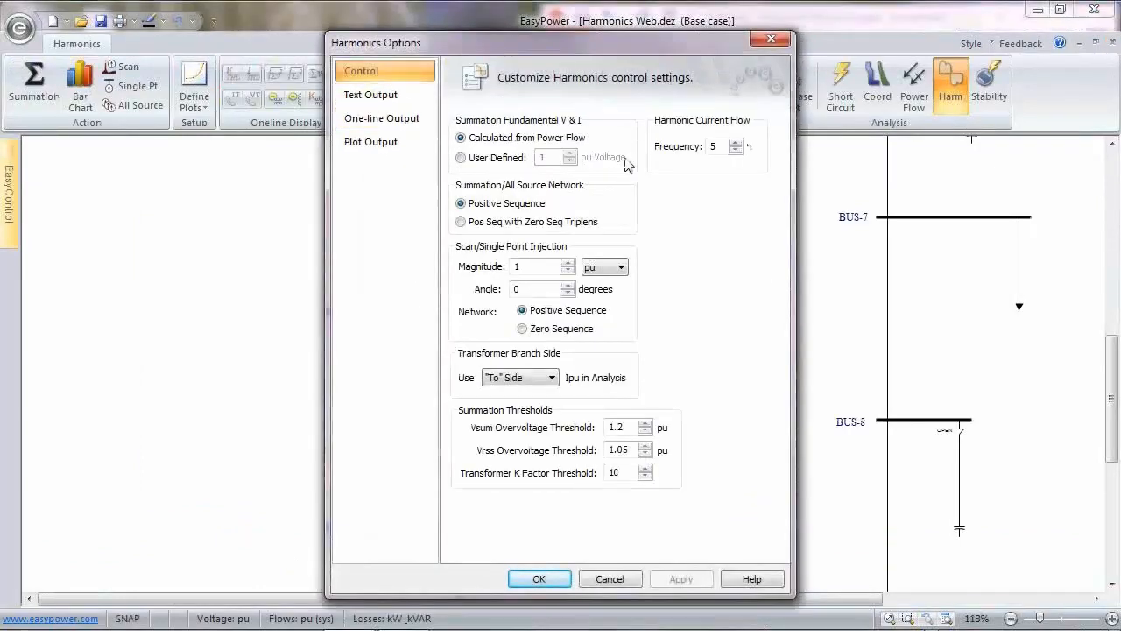
double_click(711, 148)
type("8")
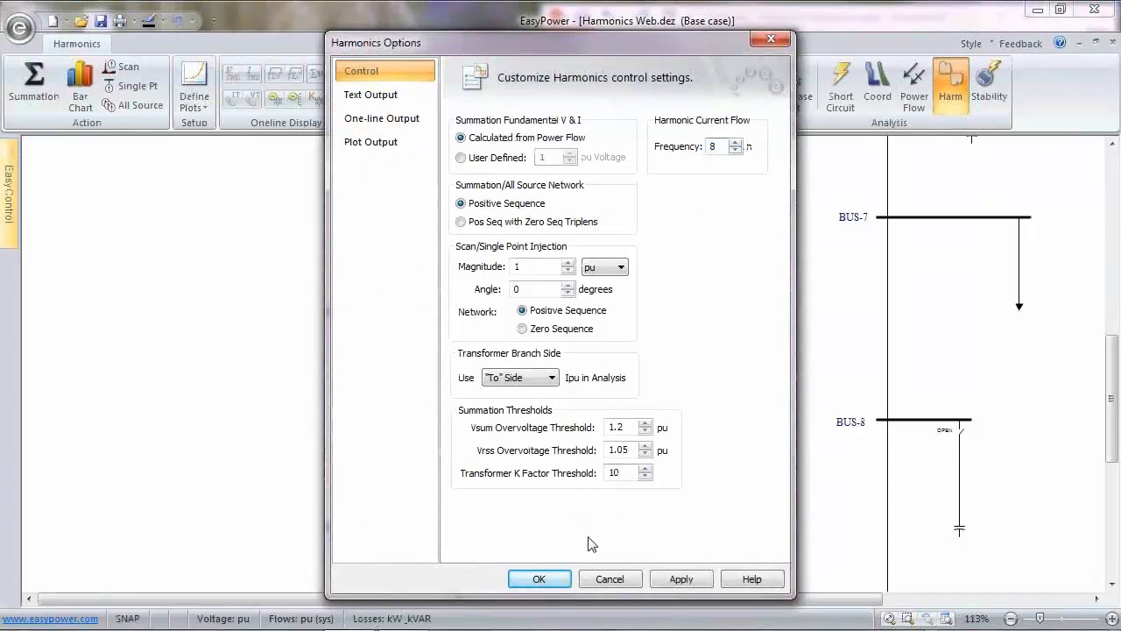
left_click(541, 579)
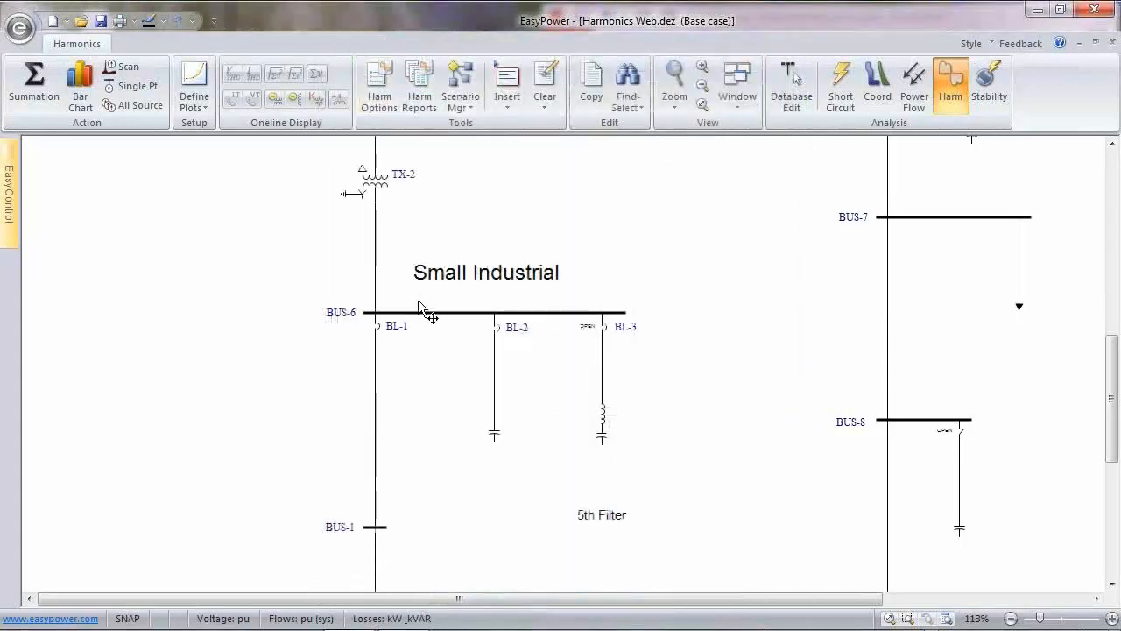
- Run a single point injection at BUS-1 and set the harmonic current flow frequency to 5
left_click(383, 527)
left_click(127, 89)
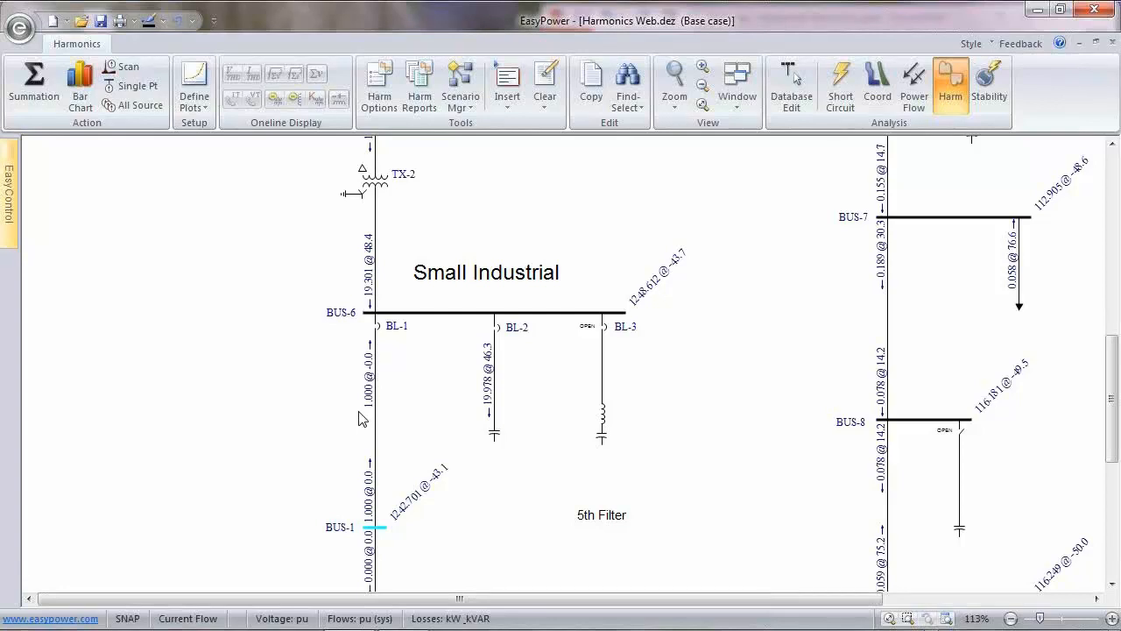
left_click(379, 87)
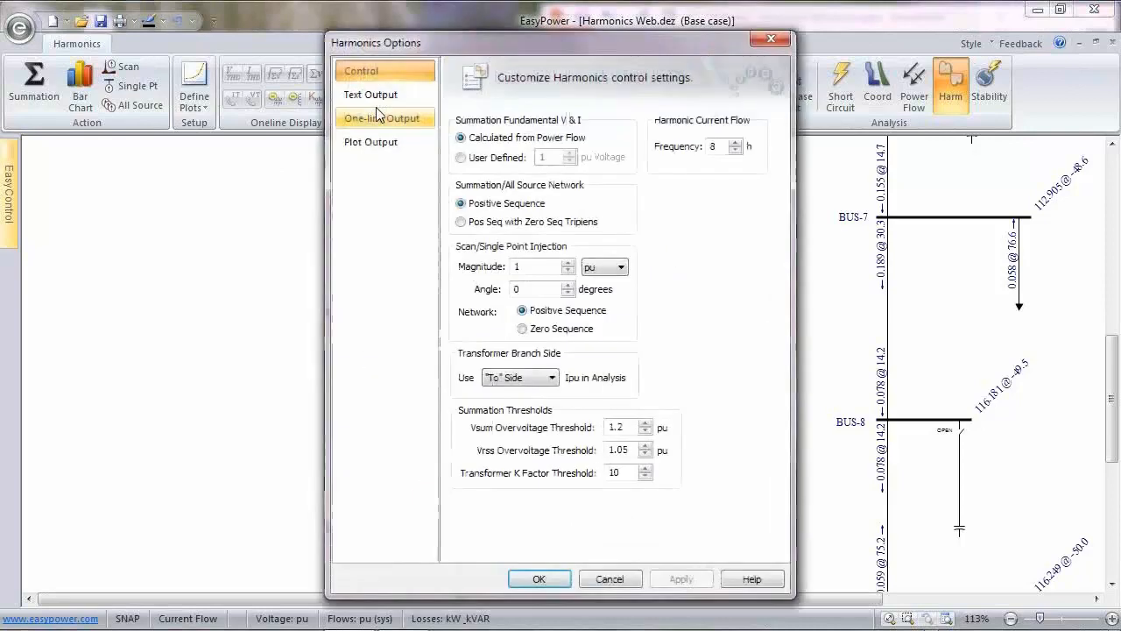
double_click(714, 146)
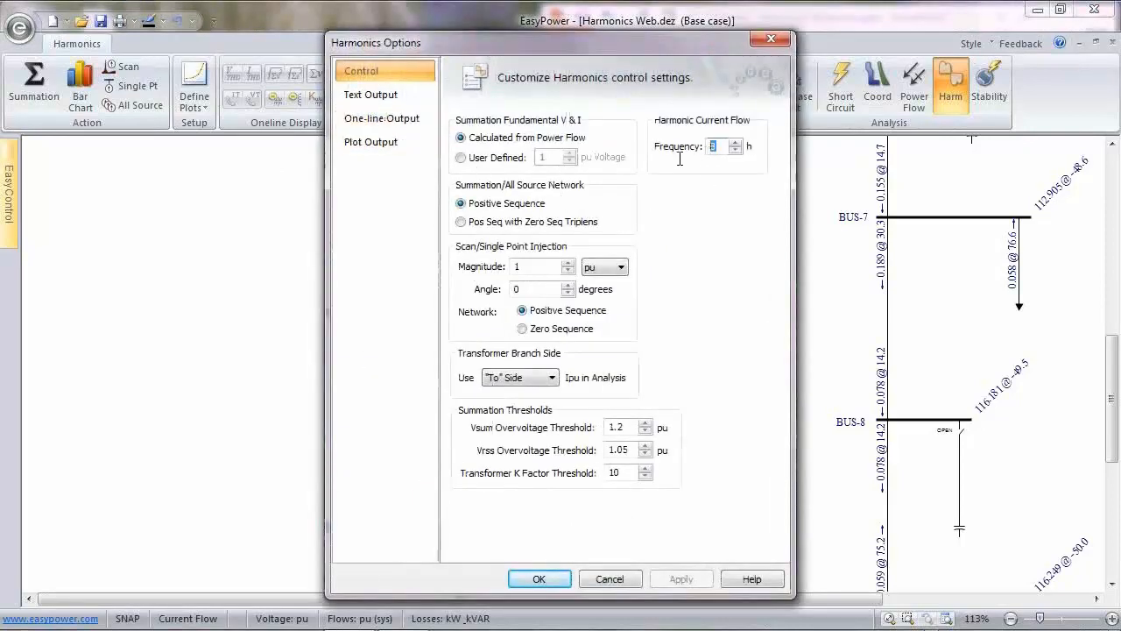
type("5")
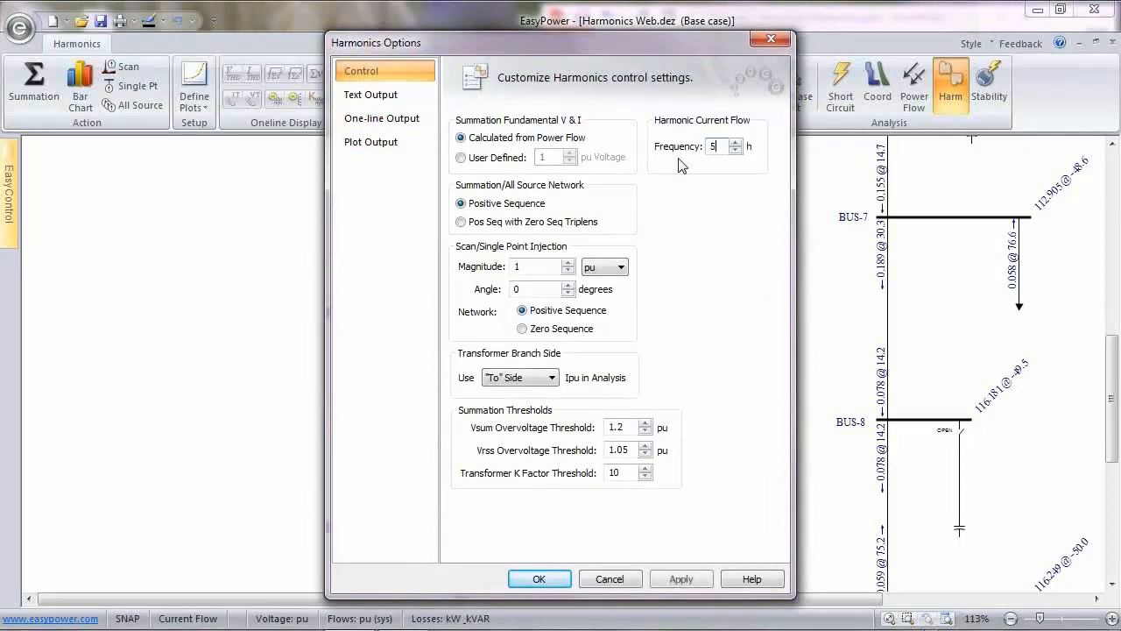
left_click_drag(726, 144, 692, 146)
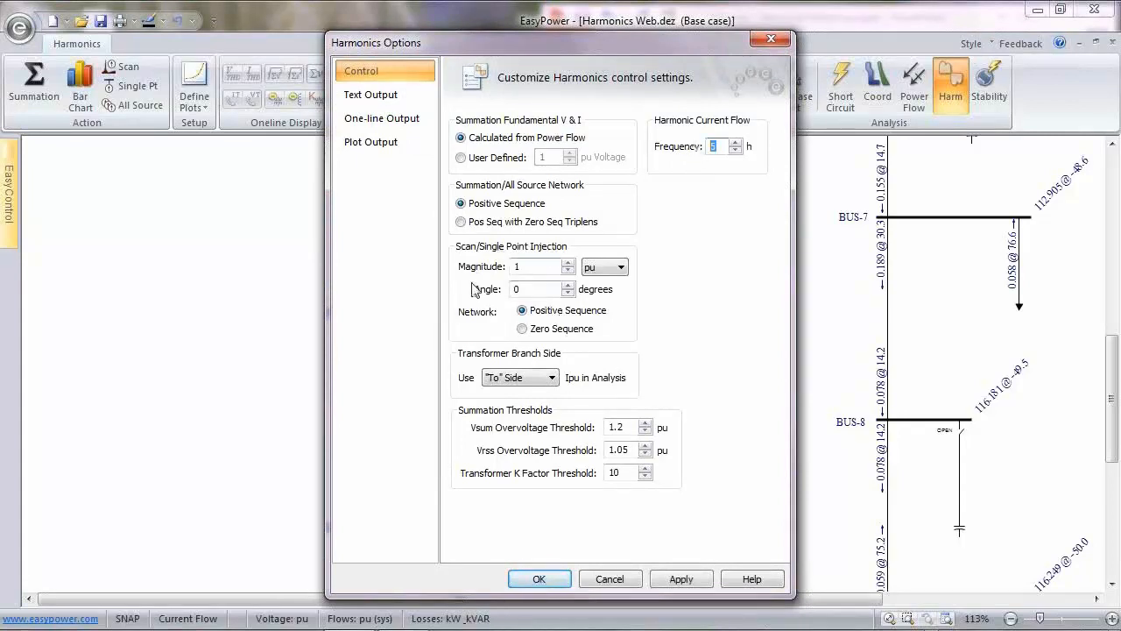
left_click(538, 578)
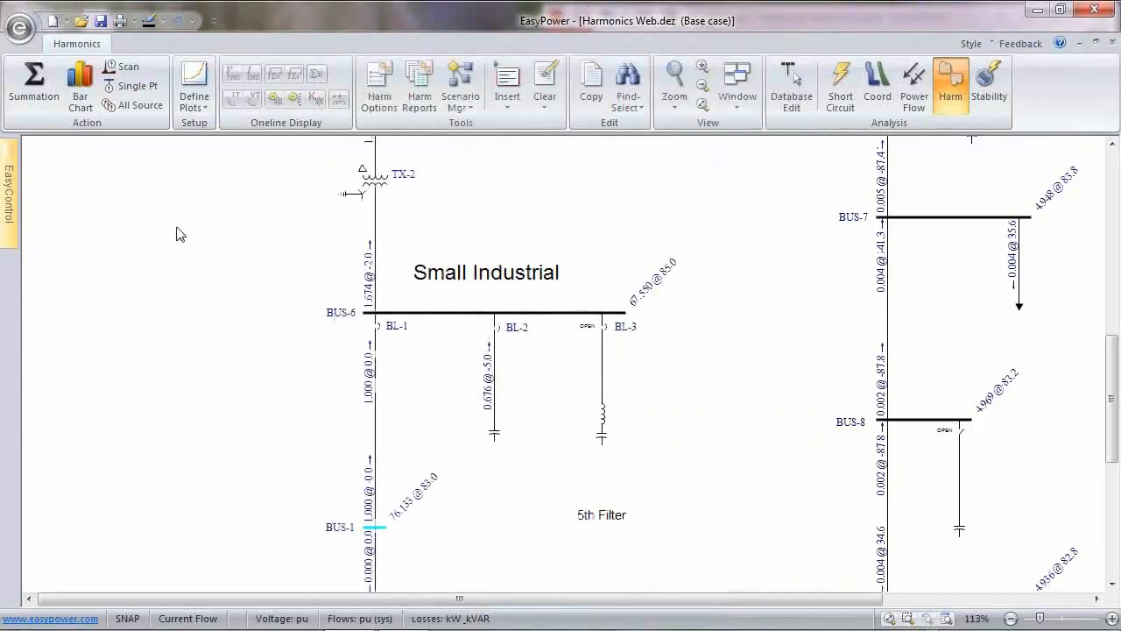
- Run the all source current flow and set the one-line output's branch current display units to Amps
left_click(139, 106)
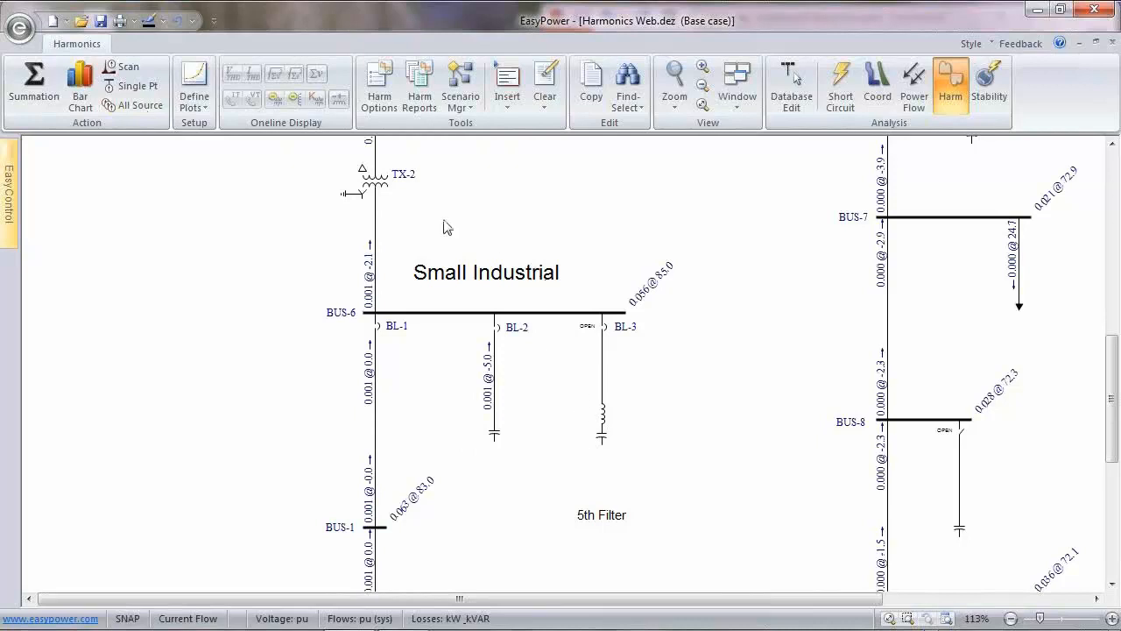
left_click_drag(449, 508, 444, 390)
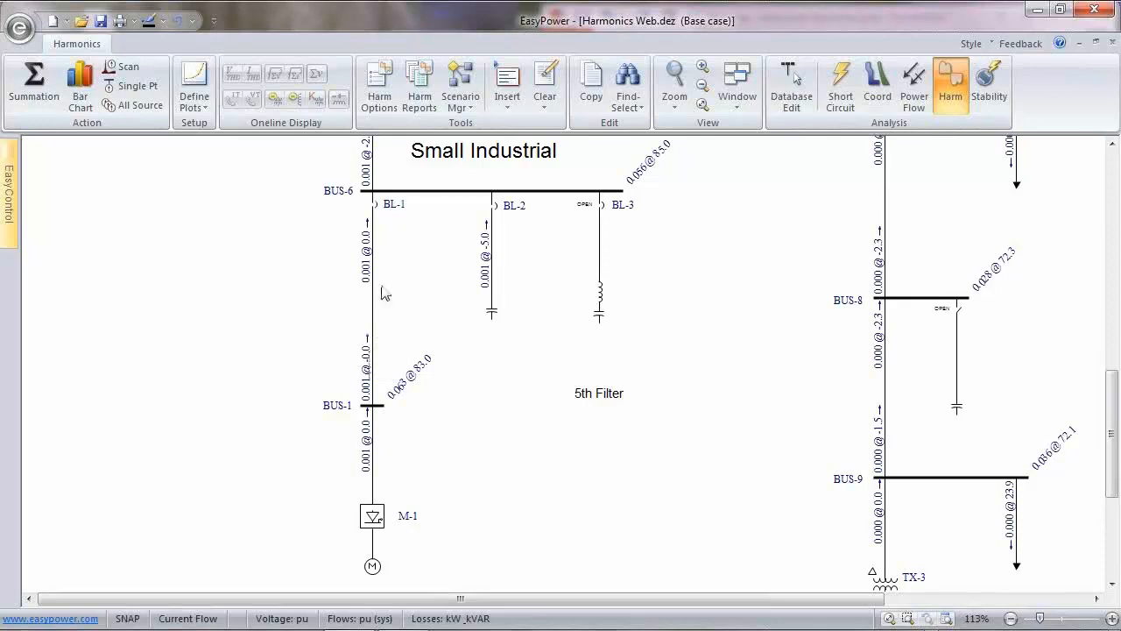
left_click(378, 87)
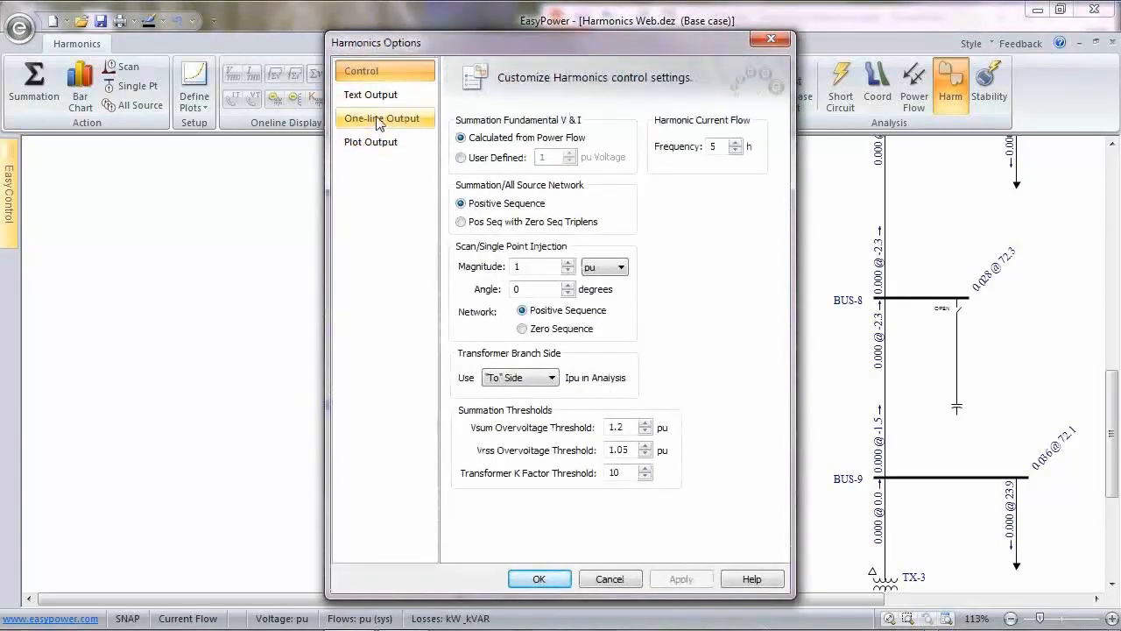
left_click(378, 120)
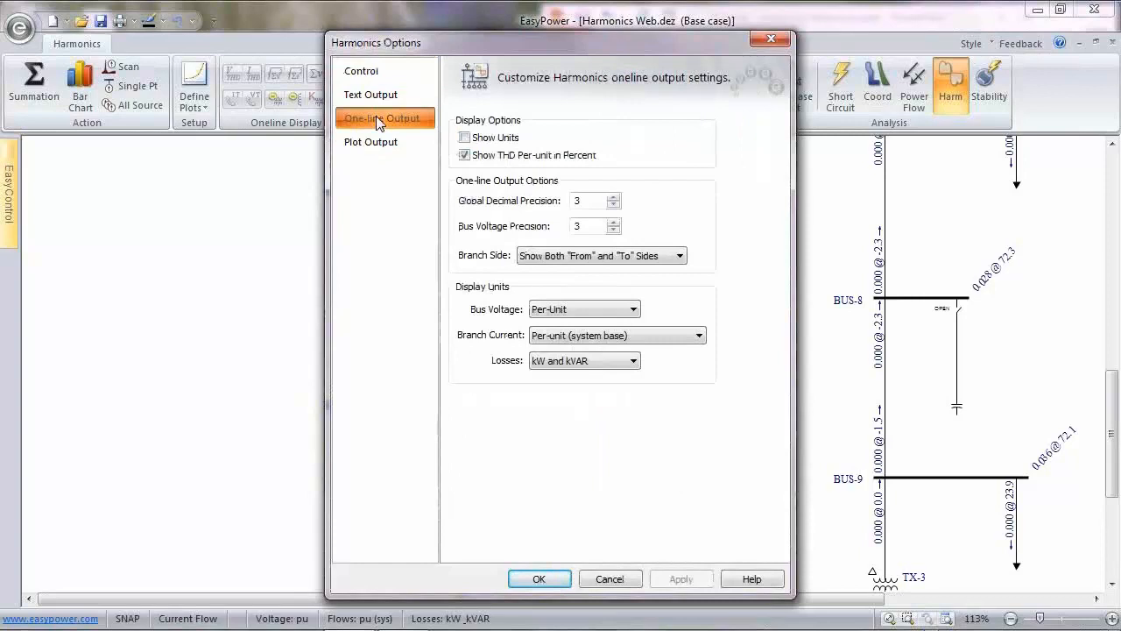
left_click(590, 336)
left_click(545, 351)
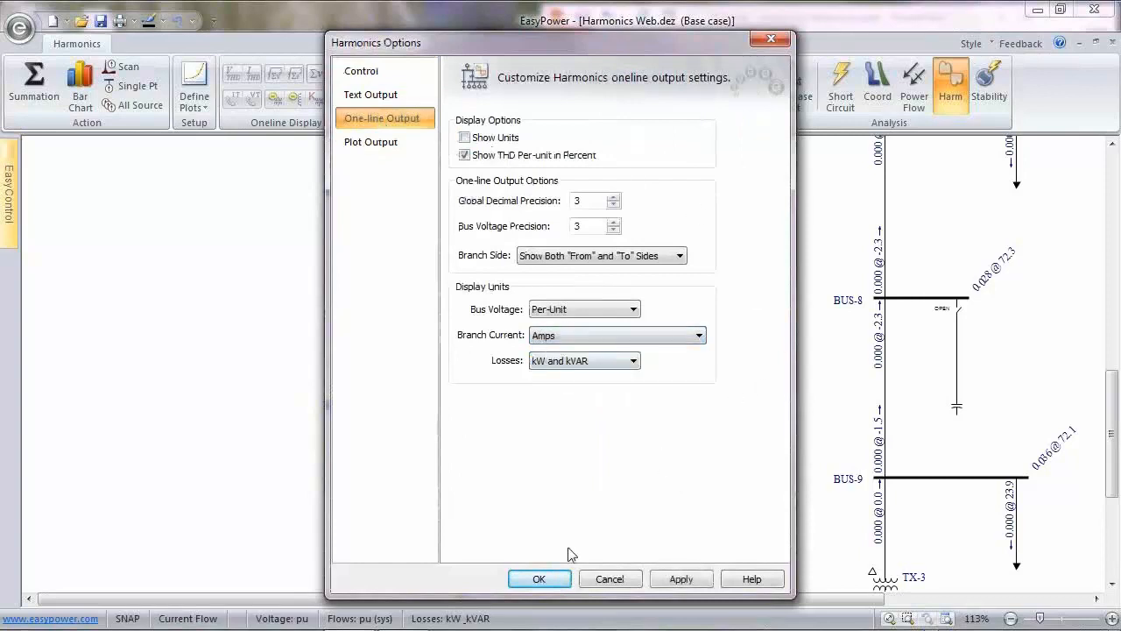
left_click(537, 581)
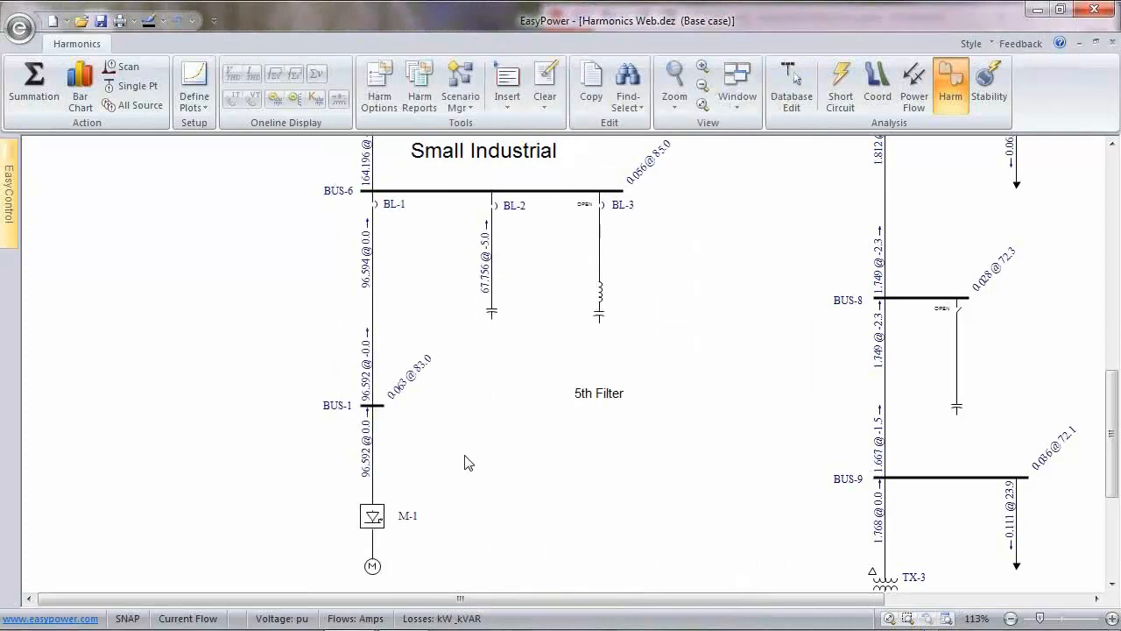
- Open BL-2 and trace the harmonic current flow from BUS-6 up through TX-2 and BUS-5 to BUS-4
double_click(495, 207)
left_click_drag(425, 298, 448, 339)
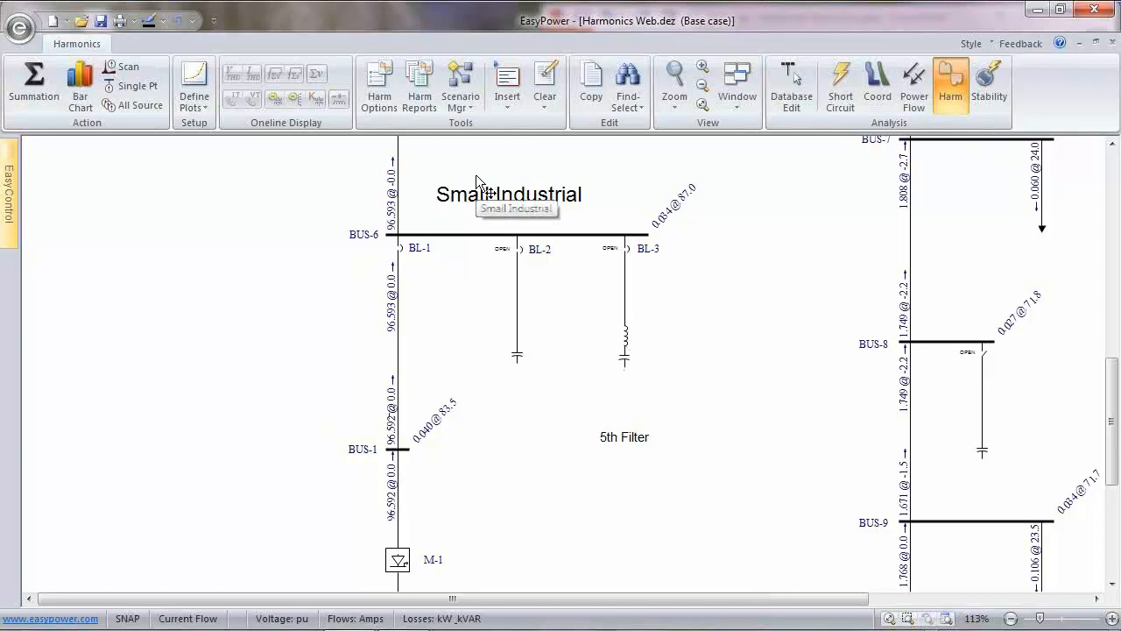
left_click_drag(475, 174, 475, 376)
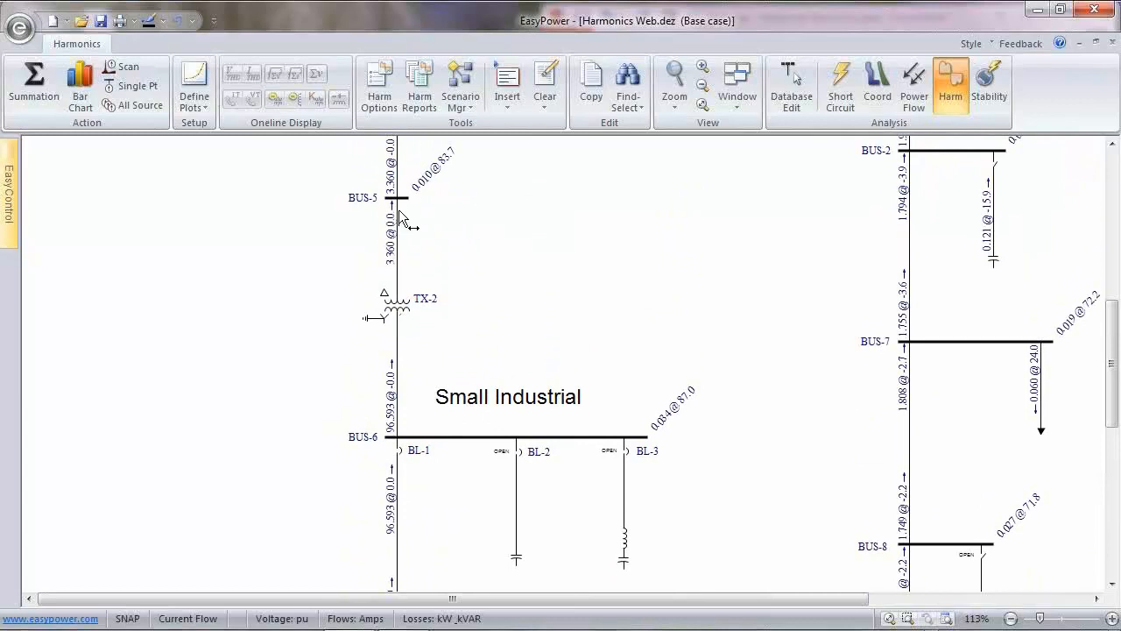
left_click_drag(448, 218, 452, 297)
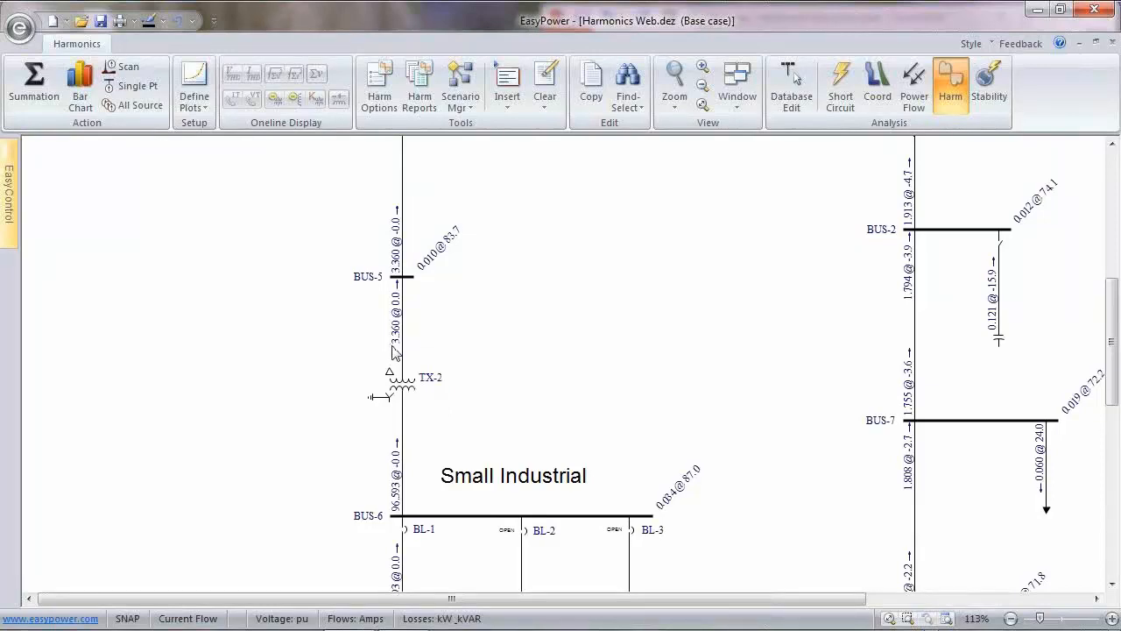
left_click_drag(536, 170, 541, 354)
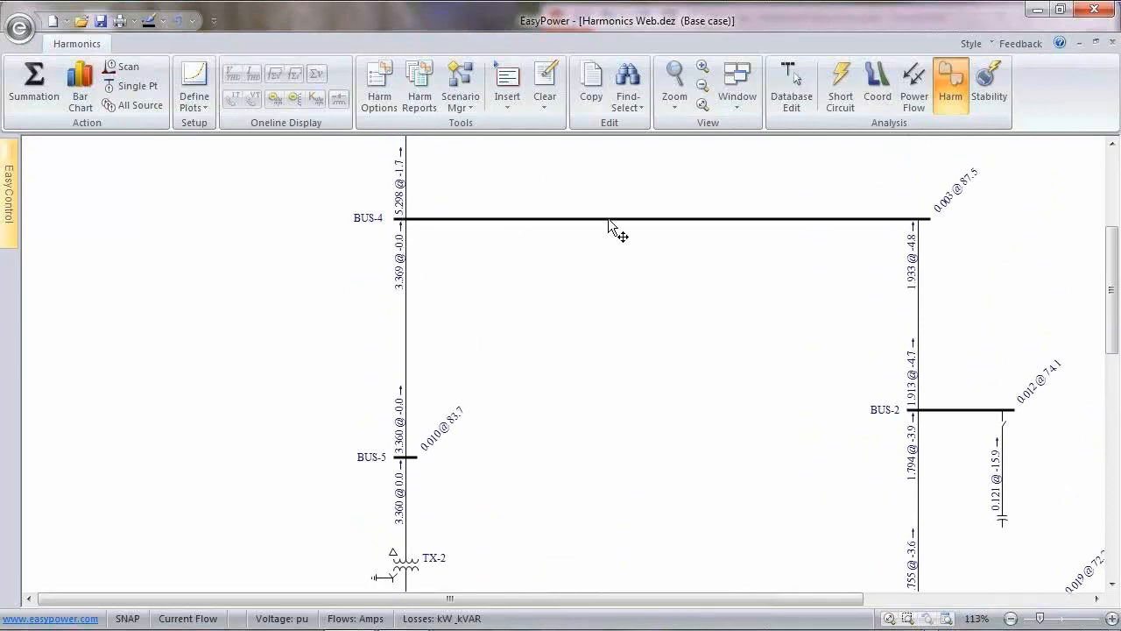
left_click_drag(611, 195, 621, 323)
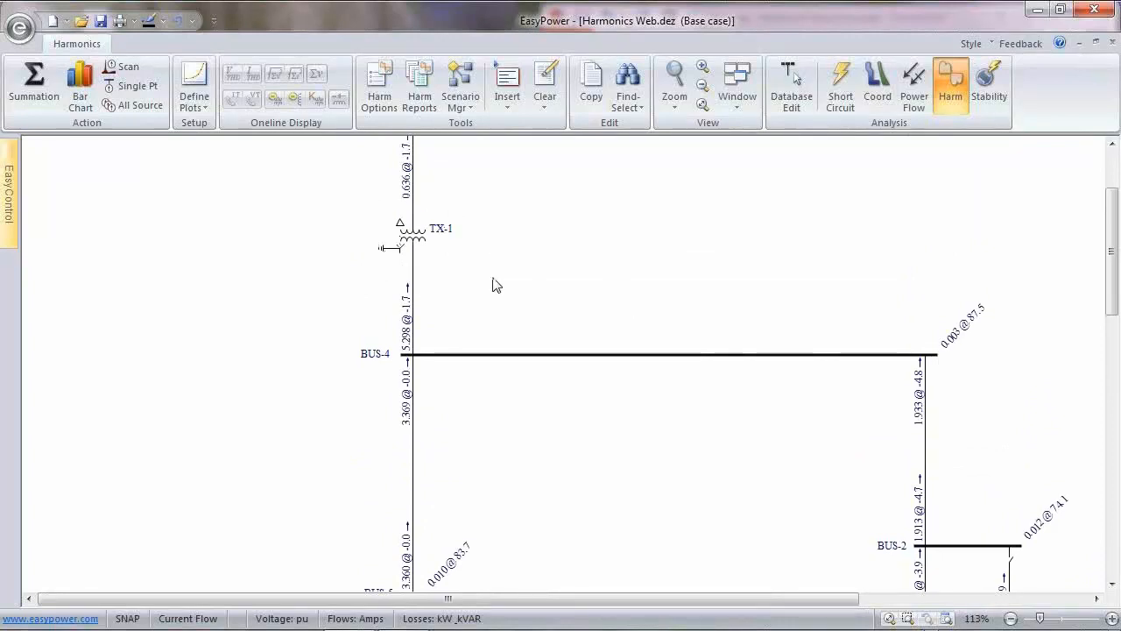
- Examine the distribution feeder's harmonic current flows between BUS-4 and M-2, including TX-3, BUS-9 and the BUS-2 capacitor
left_click_drag(837, 438, 679, 295)
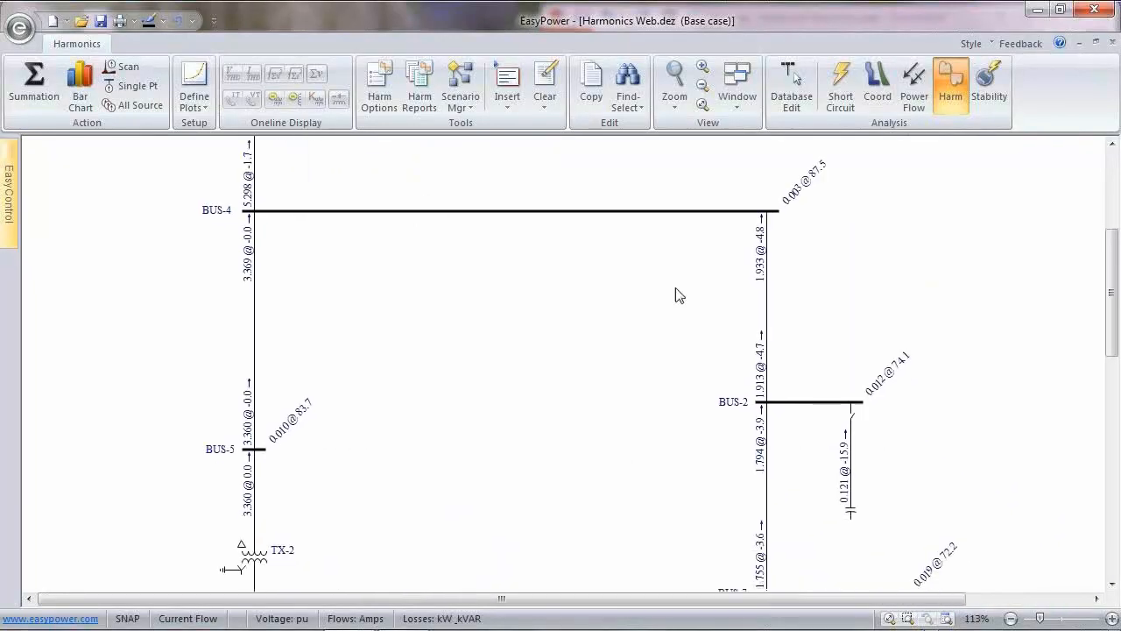
scroll(702, 377, "down", 5)
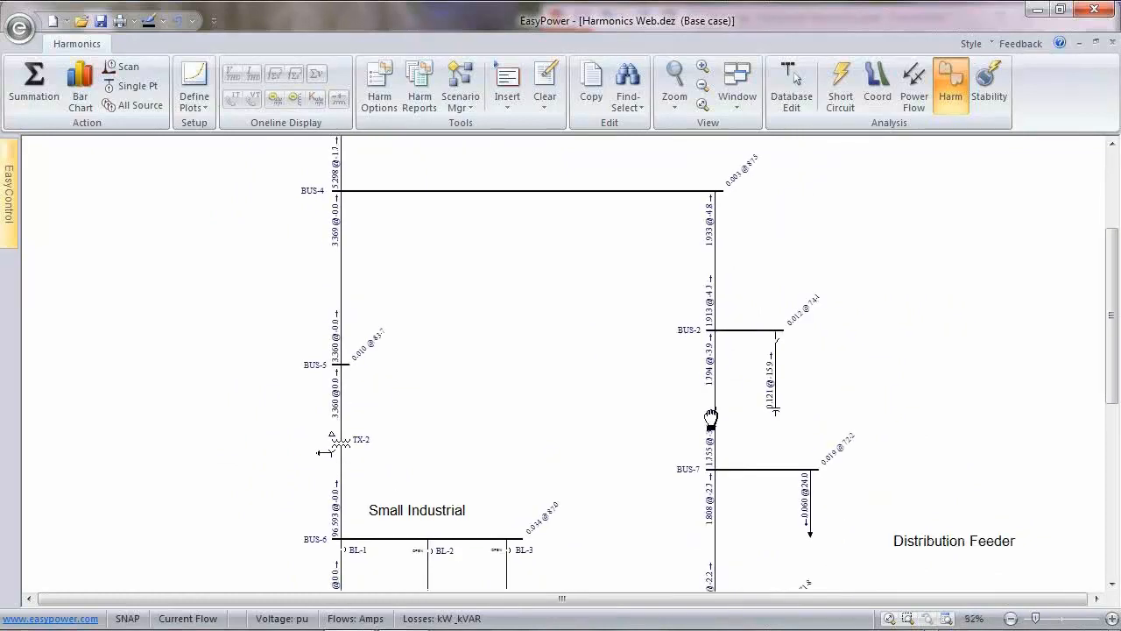
left_click_drag(697, 388, 633, 241)
left_click_drag(696, 543, 678, 275)
scroll(602, 514, "up", 4)
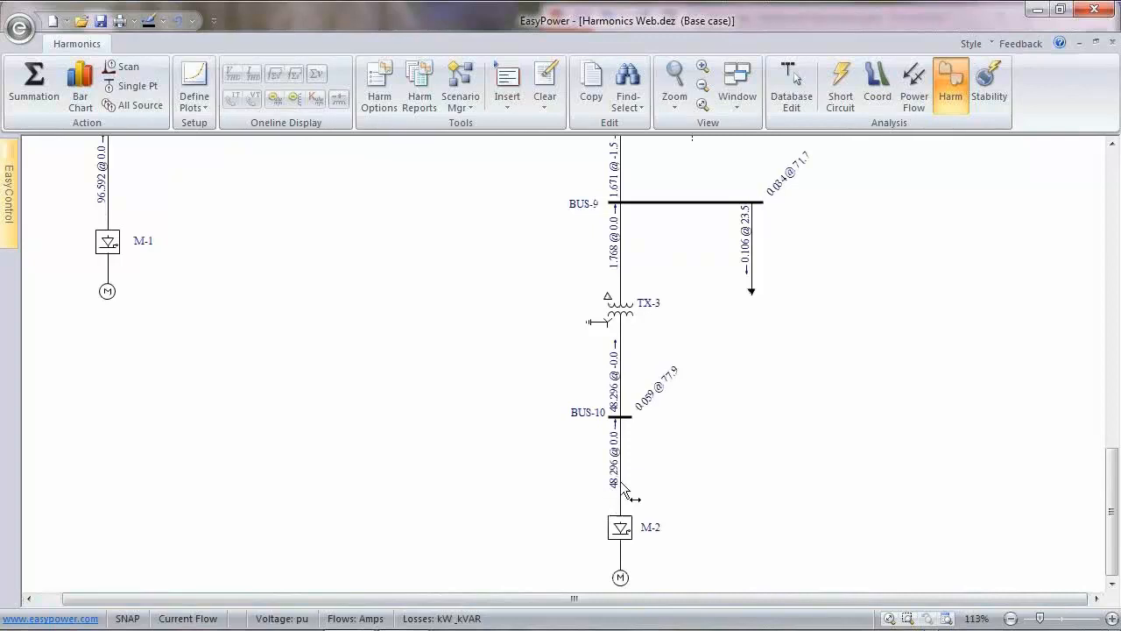
left_click_drag(638, 203, 658, 395)
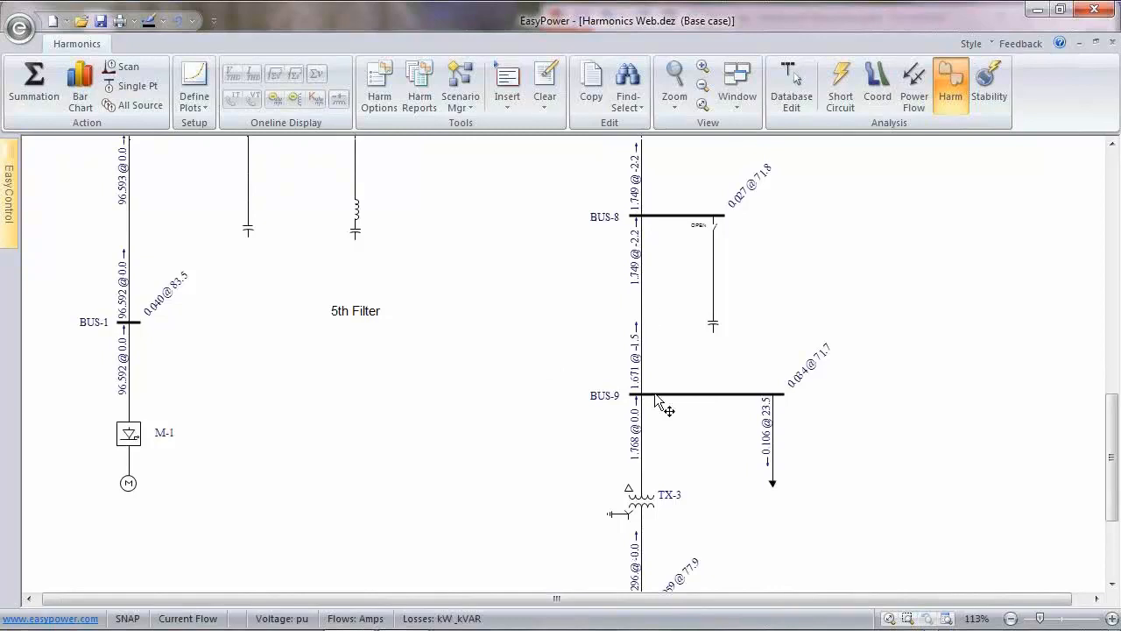
left_click_drag(489, 225, 566, 417)
left_click_drag(447, 257, 539, 434)
left_click_drag(511, 272, 563, 418)
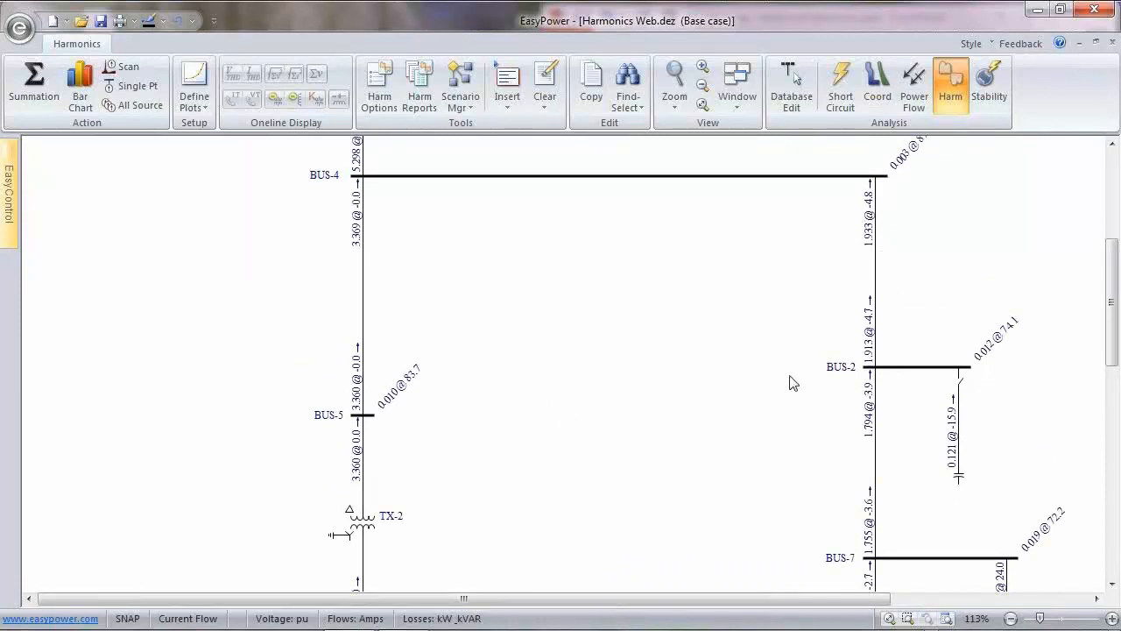
scroll(788, 395, "down", 2)
left_click_drag(763, 430, 576, 212)
left_click_drag(585, 376, 590, 305)
- Switch to database editing without saving the temporary changes and review motor M-1's harmonic current spectrum
left_click(791, 103)
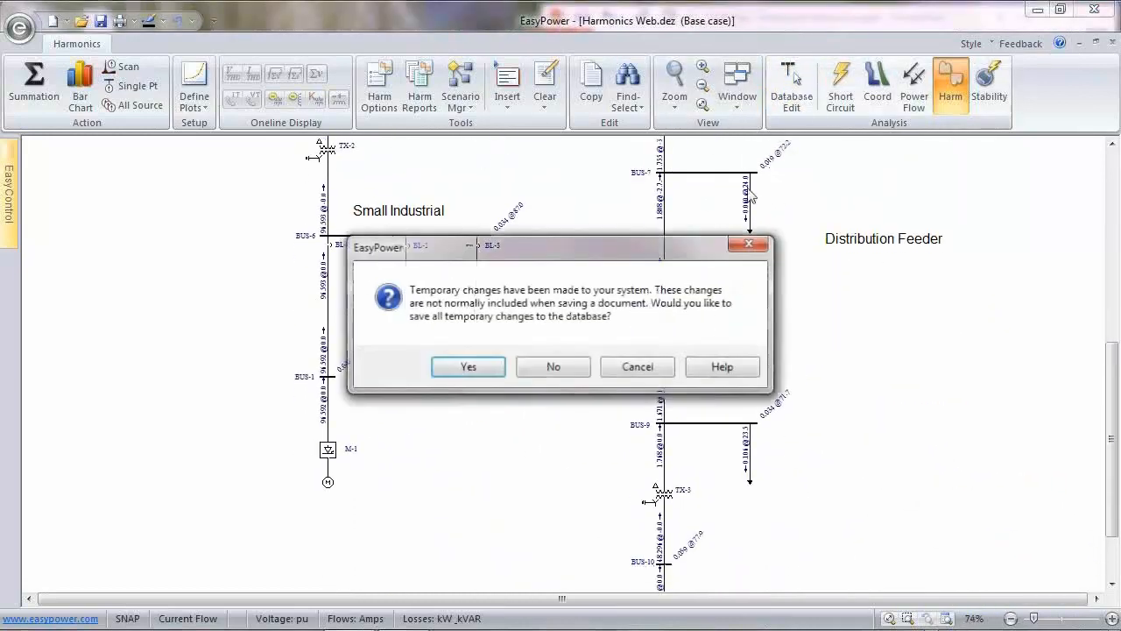
left_click(559, 372)
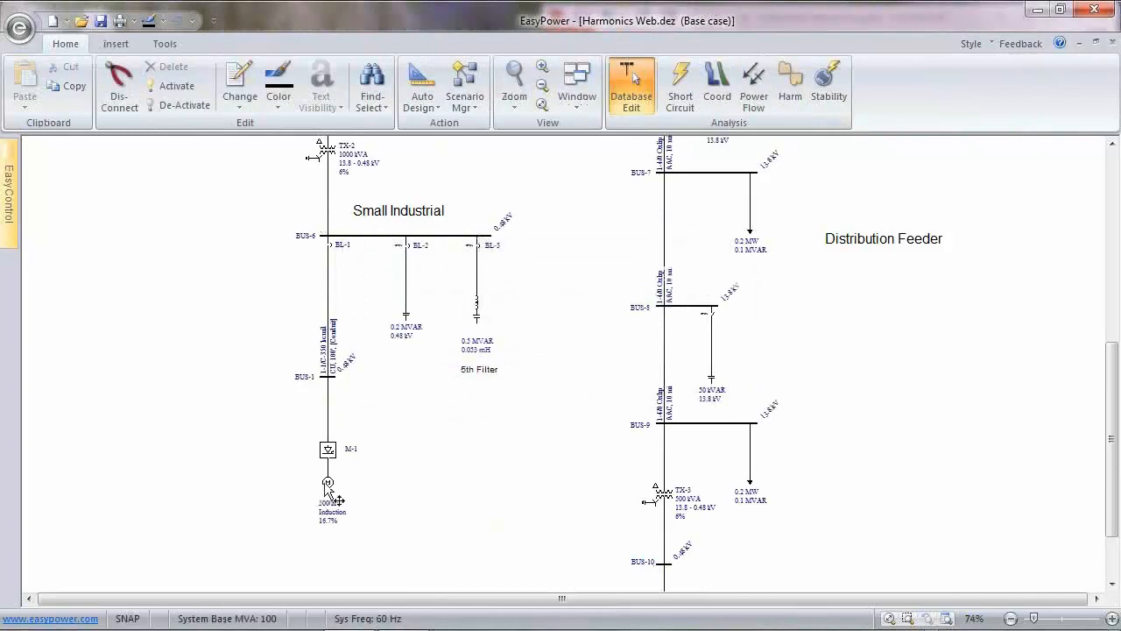
double_click(327, 484)
left_click(625, 224)
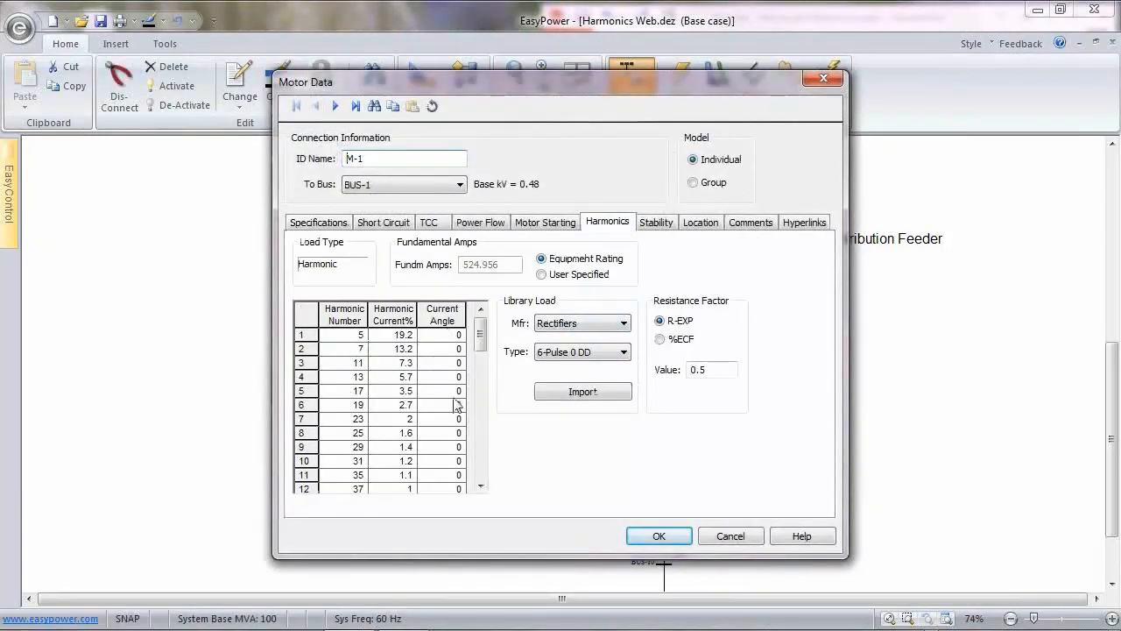
mouse_move(480, 335)
left_mouse_down()
mouse_move(480, 370)
mouse_move(496, 348)
left_mouse_up()
left_click(739, 535)
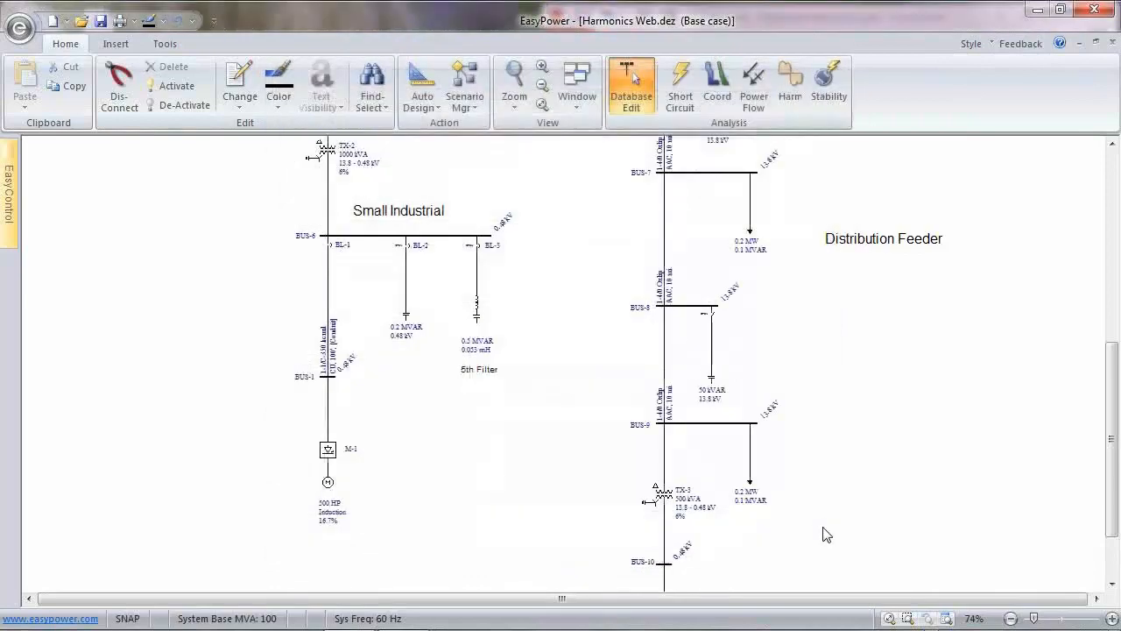
- Review the harmonic current spectrum of motor M-2 and close its data without changes
left_click_drag(826, 517, 734, 295)
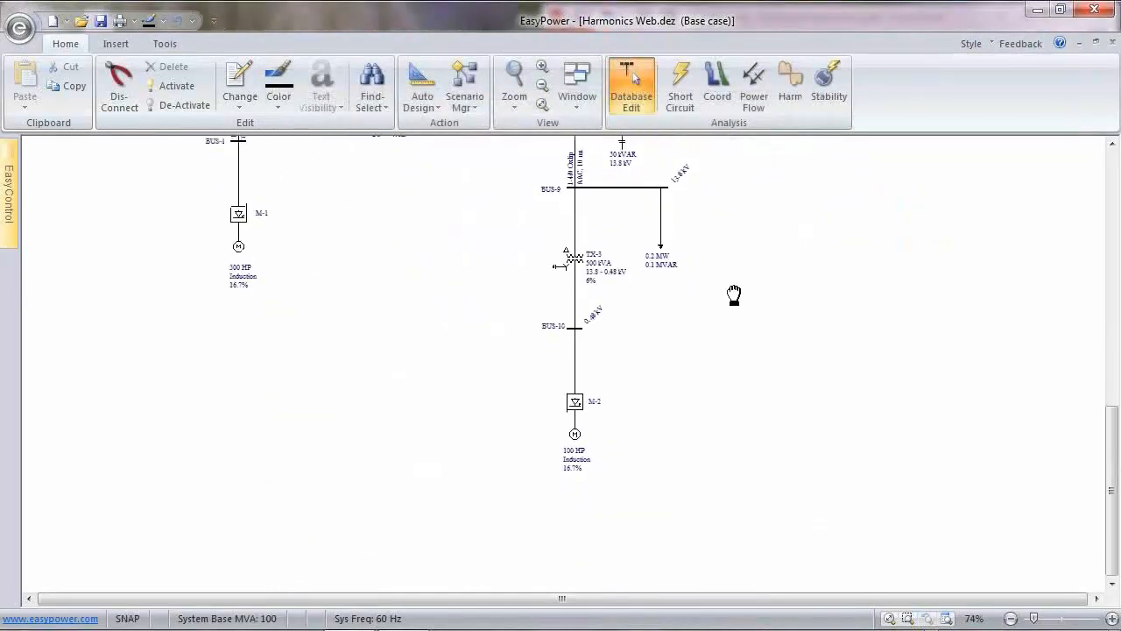
double_click(579, 404)
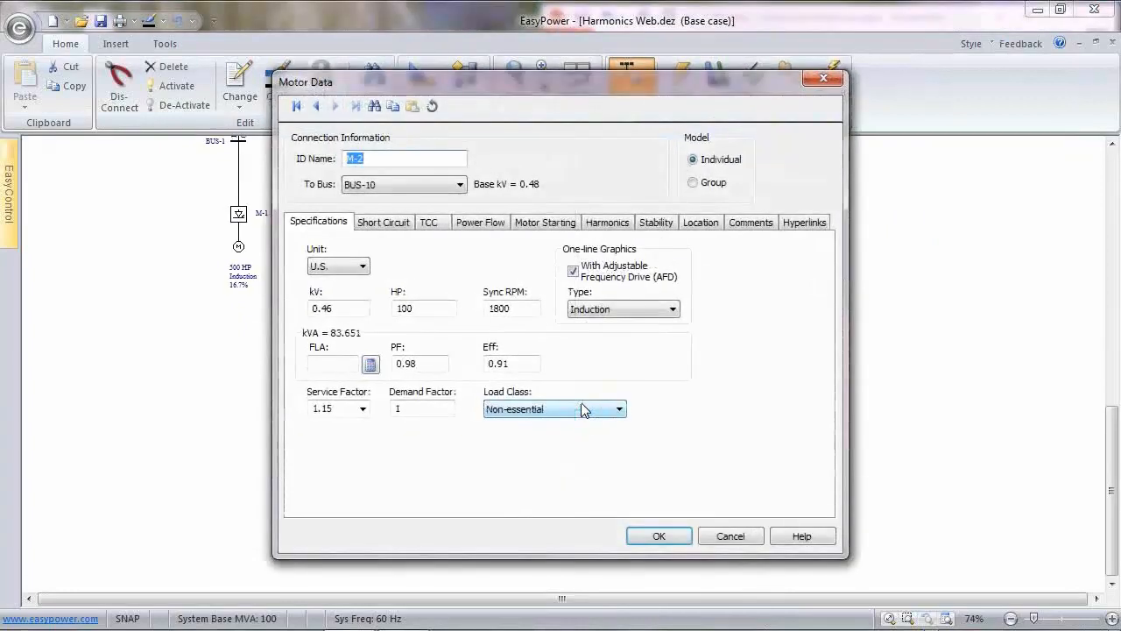
left_click(614, 223)
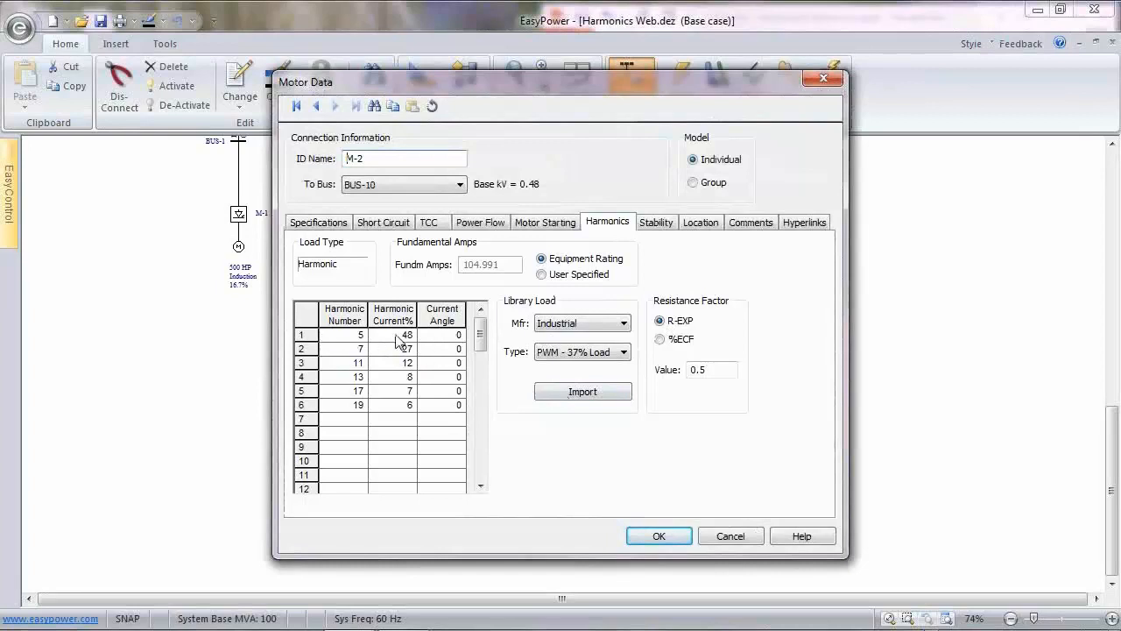
left_click(730, 536)
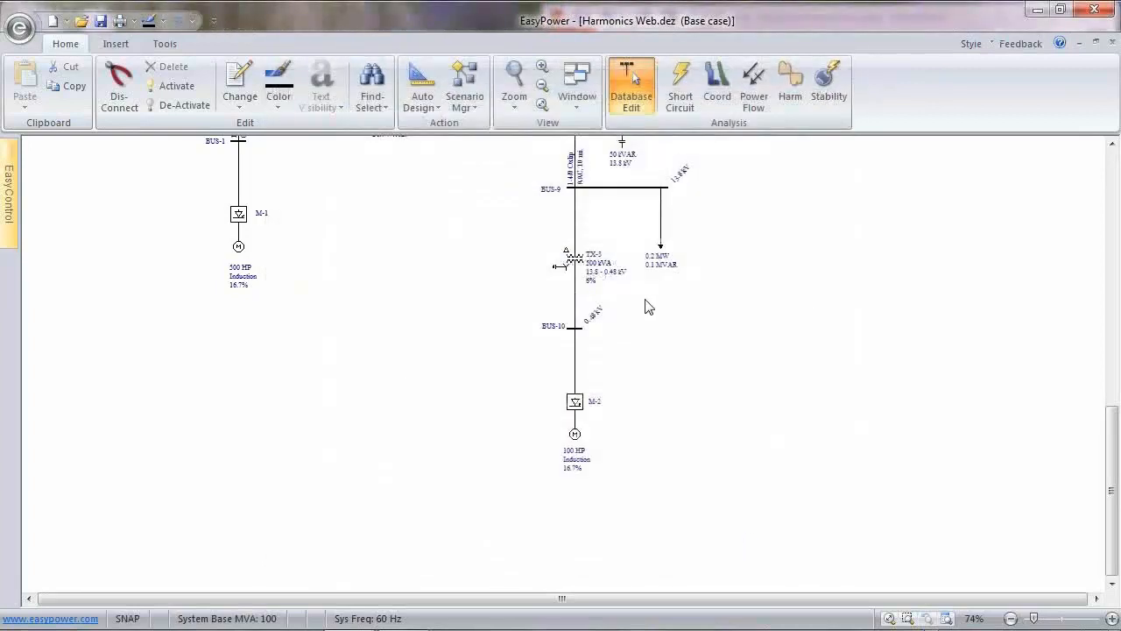
- Return to the harmonics analysis and rerun the all source current flow
scroll(641, 317, "up", 2)
left_click_drag(421, 248, 540, 449)
left_click_drag(631, 295, 565, 403)
left_click(790, 88)
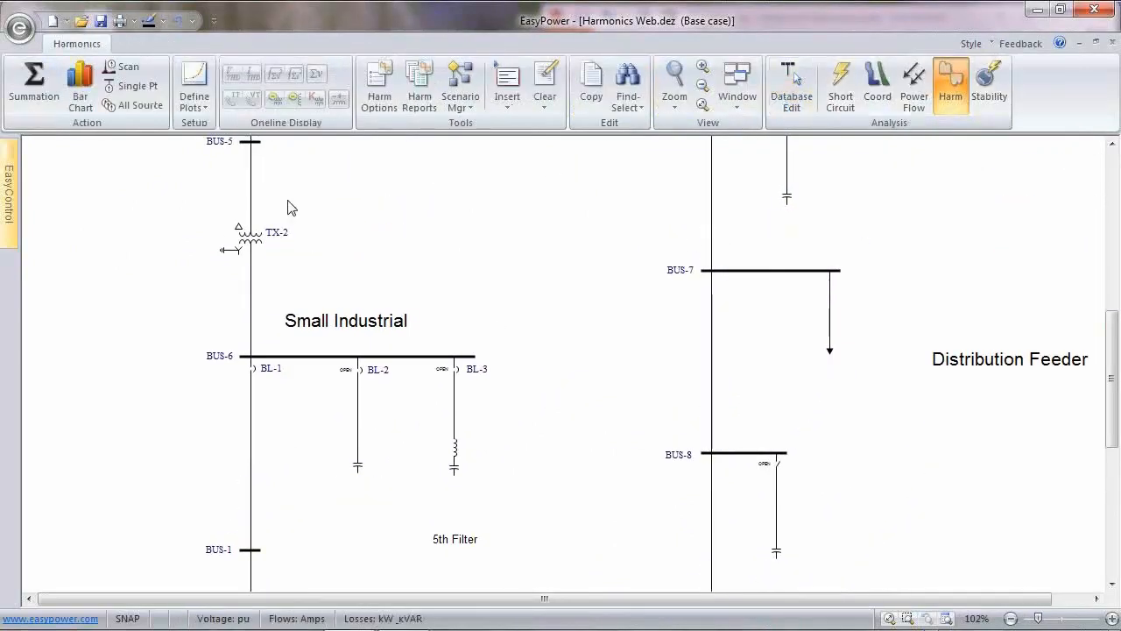
left_click(135, 112)
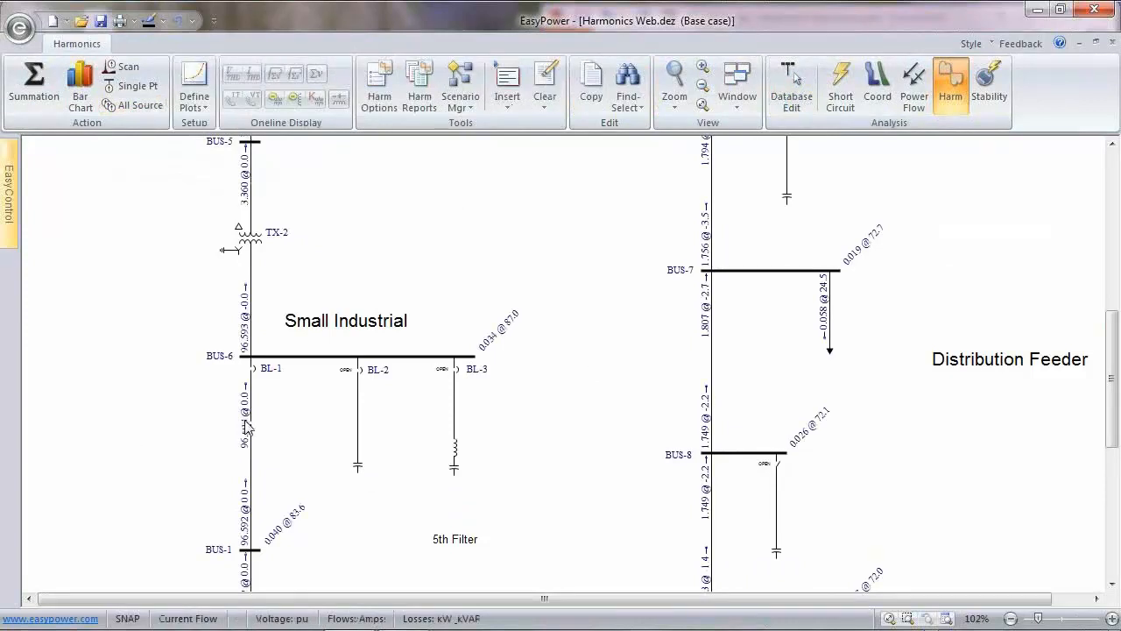
- Close BL-3 to put the 5th filter in service and examine the current flows along the distribution feeder from BUS-8 to M-2
double_click(459, 381)
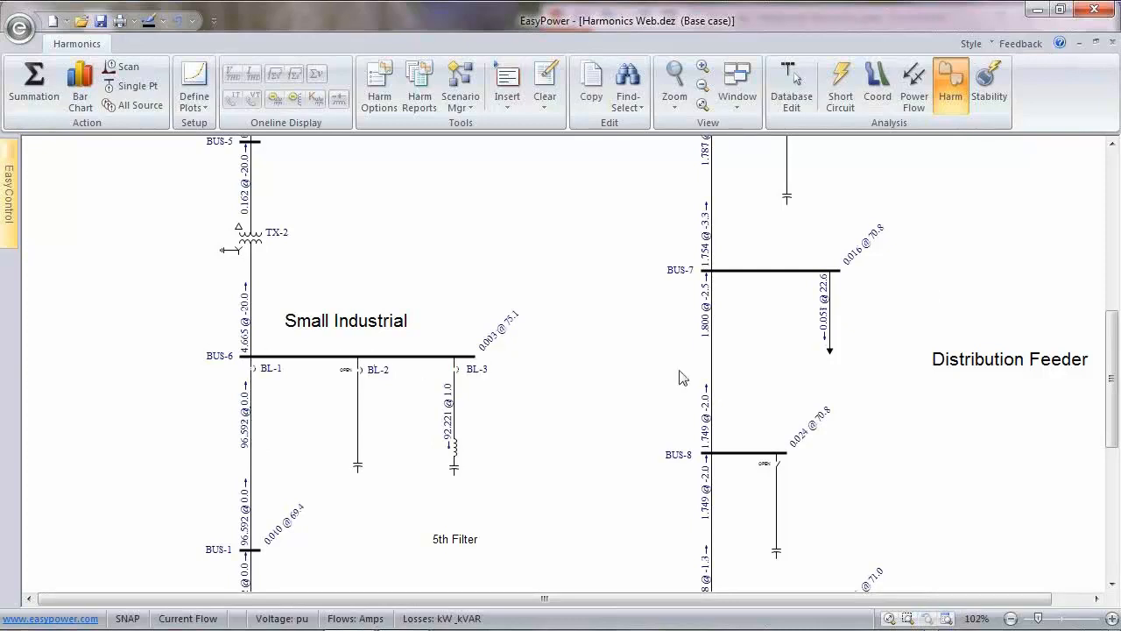
left_click_drag(931, 292, 854, 215)
left_click_drag(757, 554, 711, 343)
left_click_drag(700, 460, 708, 352)
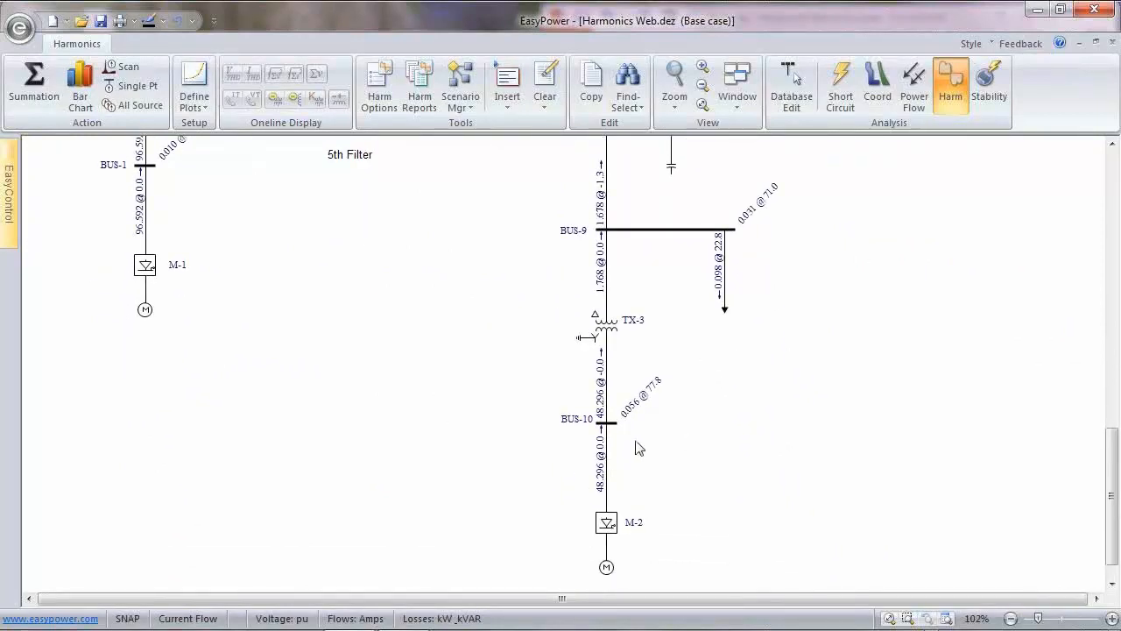
right_click(647, 258)
left_click(638, 191)
left_click_drag(644, 178, 633, 395)
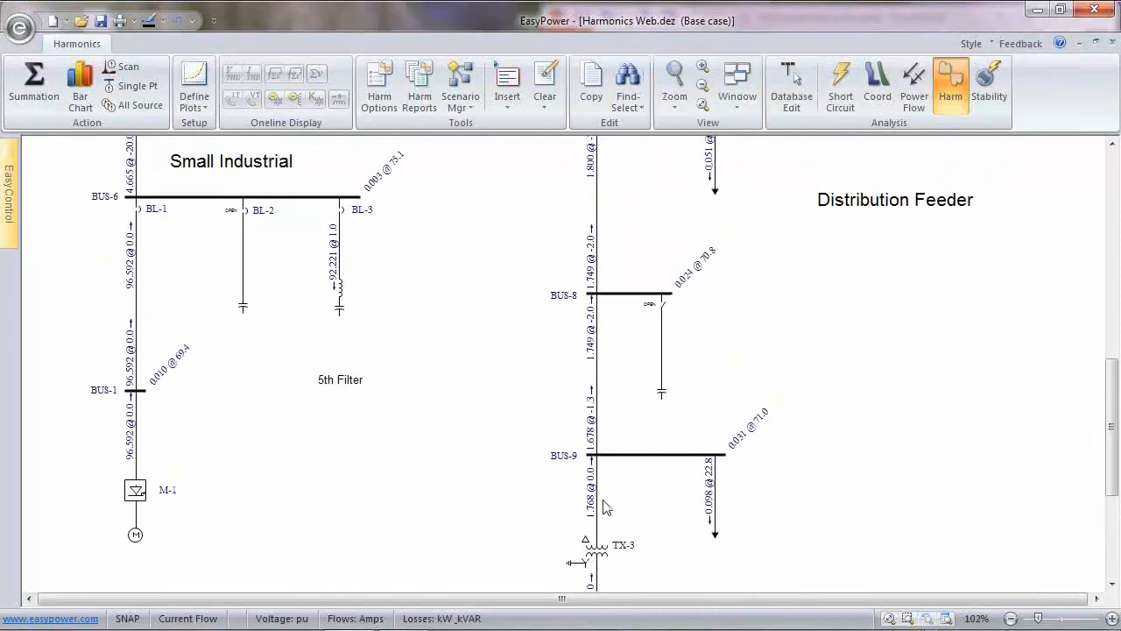
- Close the capacitor switches at BUS-8 and BUS-2 to put both distribution feeder capacitors in service
left_click(667, 308)
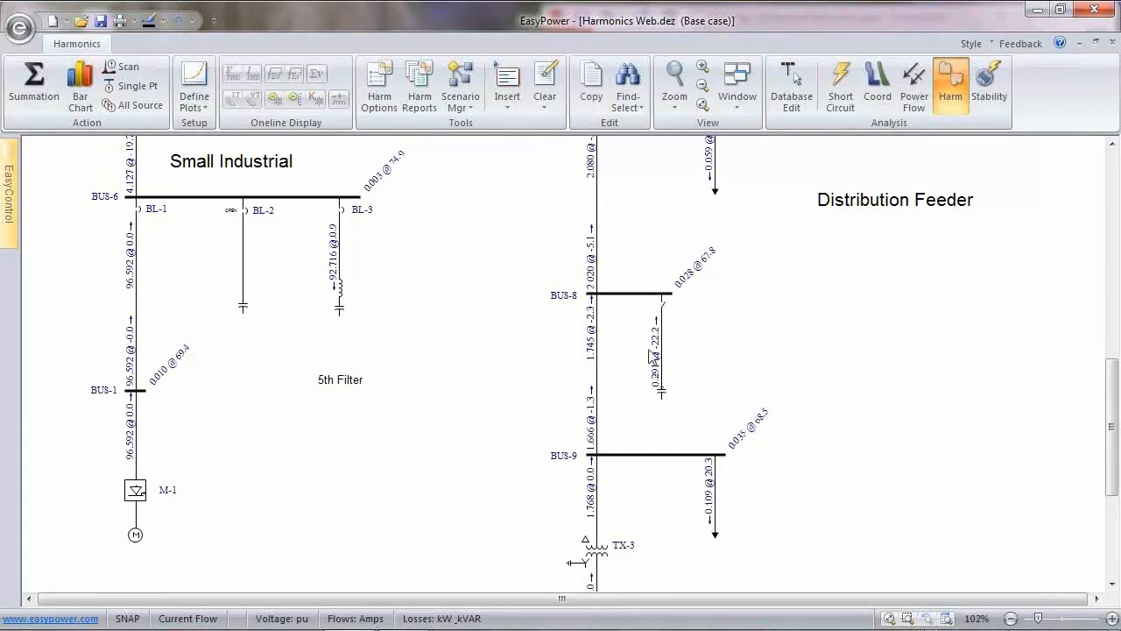
left_click_drag(801, 200, 797, 483)
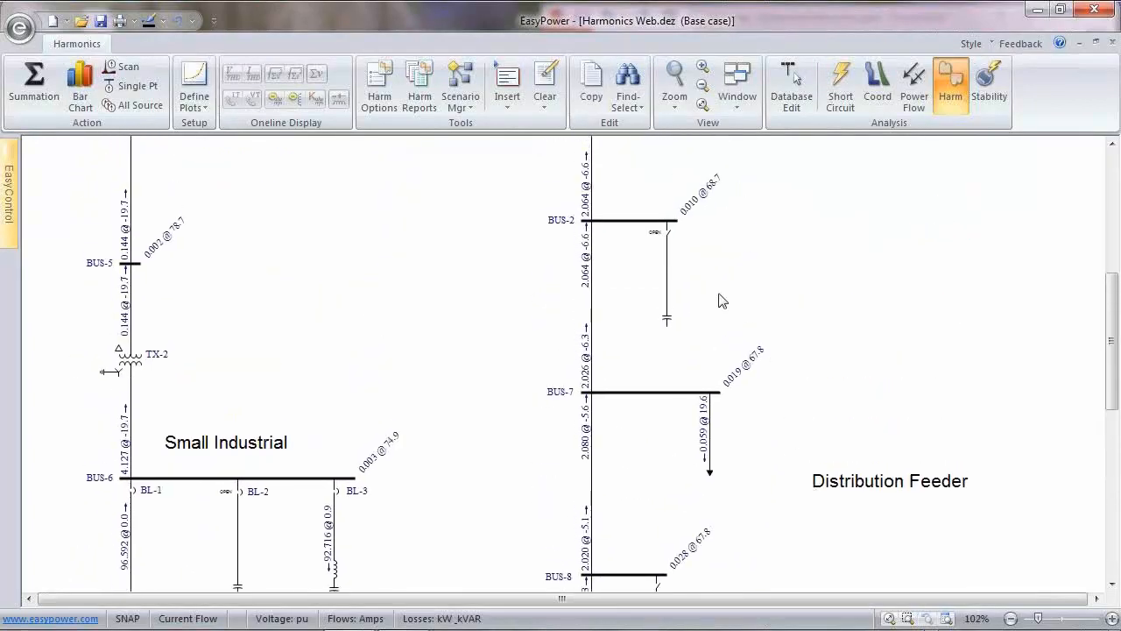
left_click(670, 237)
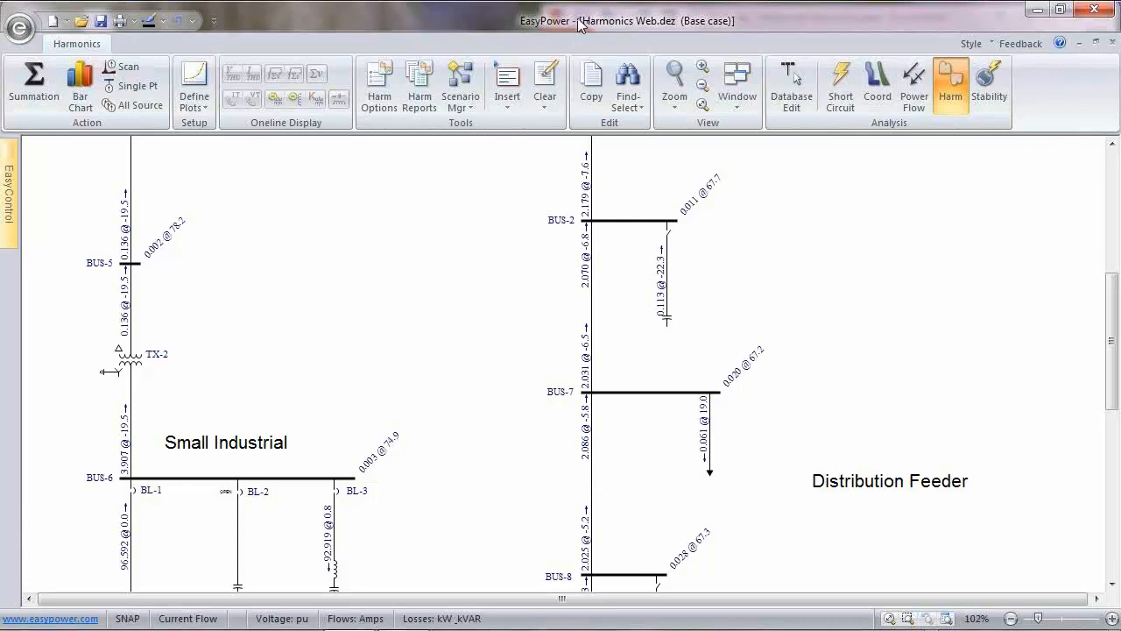
- Enable the Losses, the K-Duty, Transformer Derating and the Conductor Derating summary reports in the harmonics text output options
left_click(421, 96)
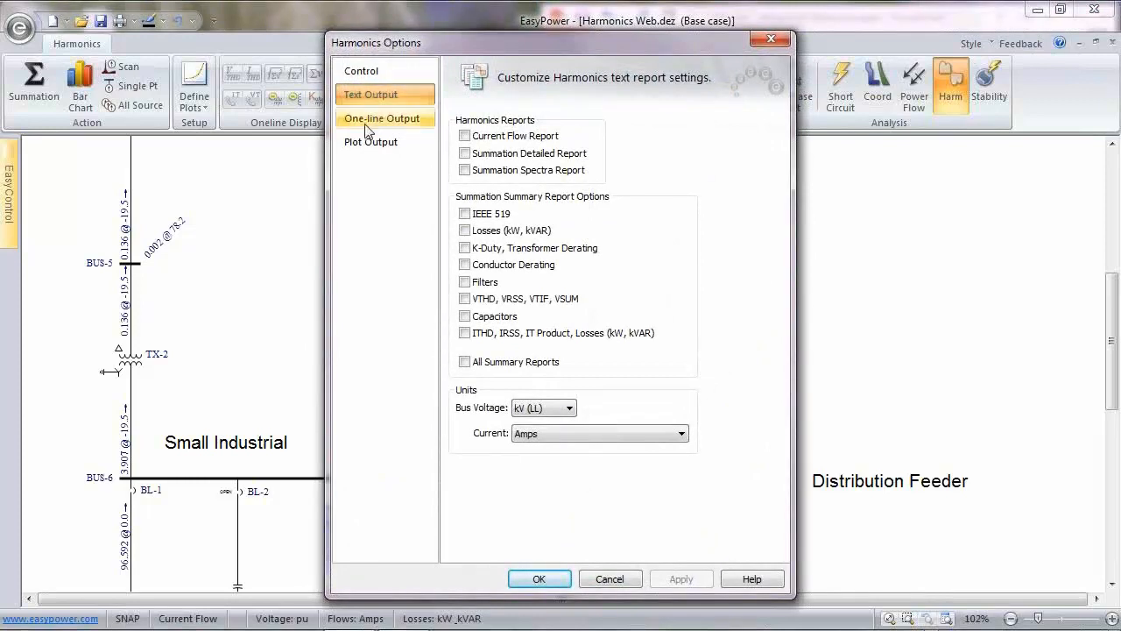
left_click(467, 230)
left_click(465, 248)
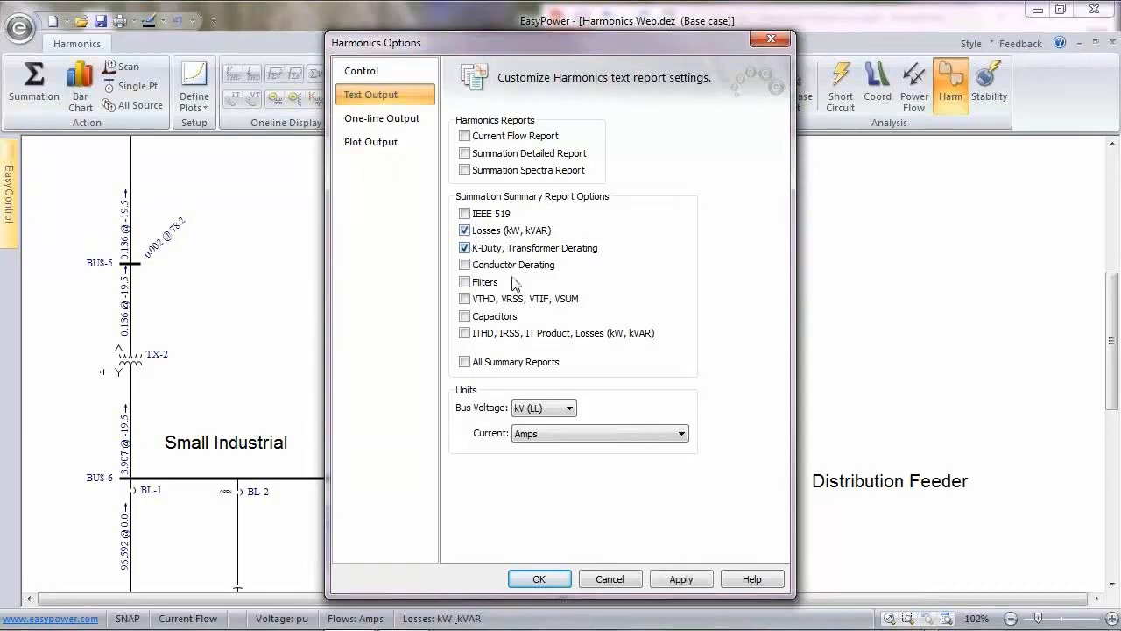
left_click(465, 265)
left_click(545, 581)
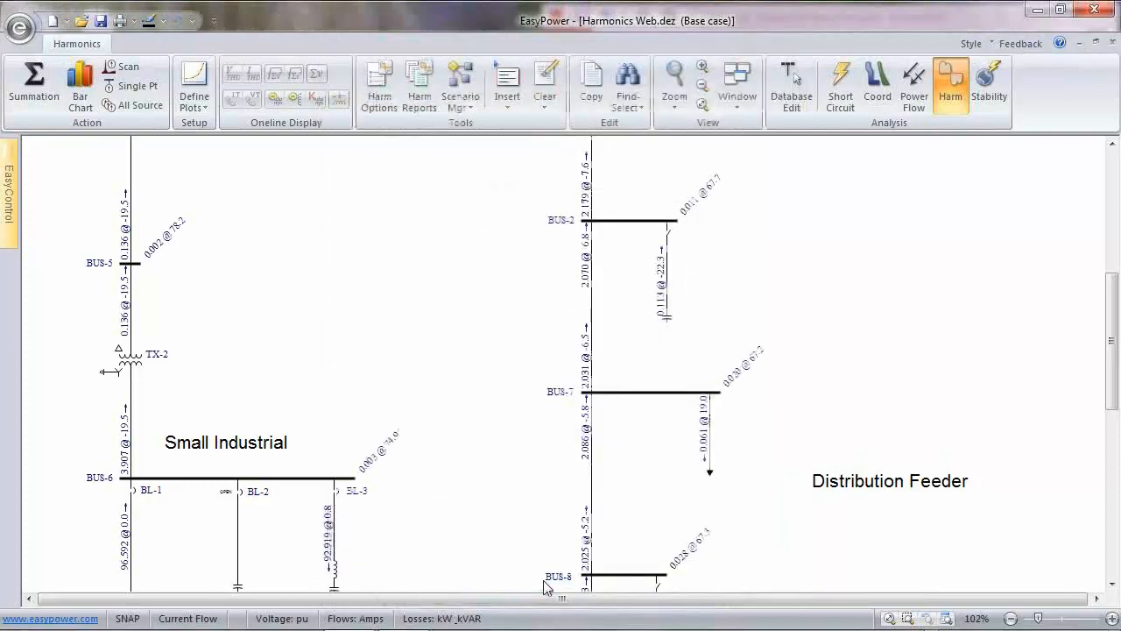
- Run the harmonic summation and restore the minimized summary report window over the shortened one-line window
left_click(747, 113)
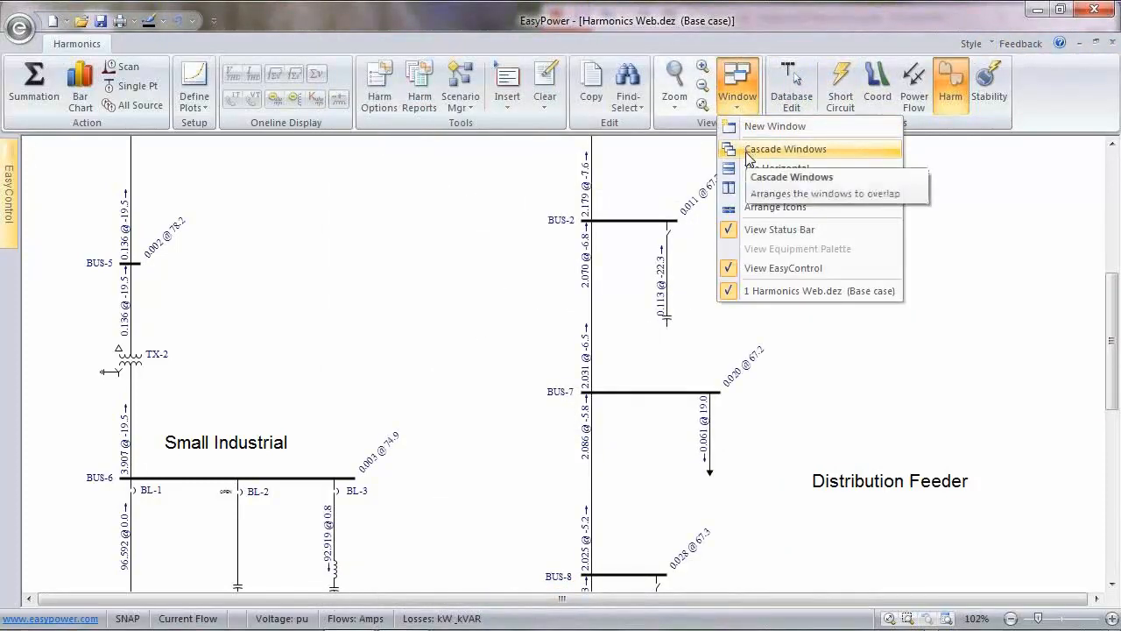
left_click(349, 324)
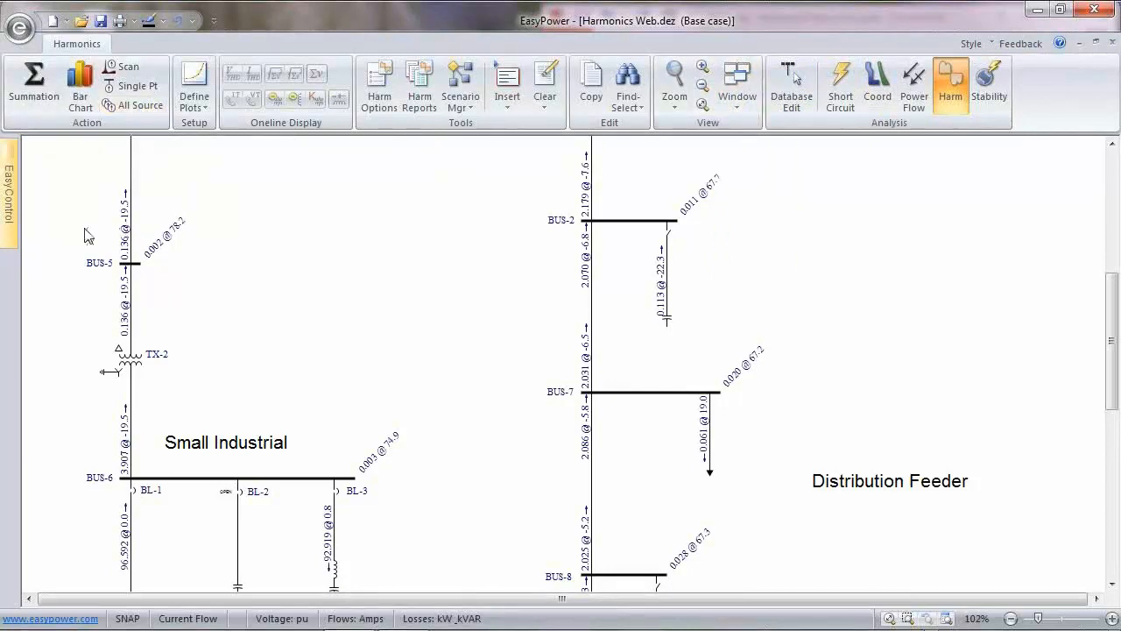
left_click(35, 103)
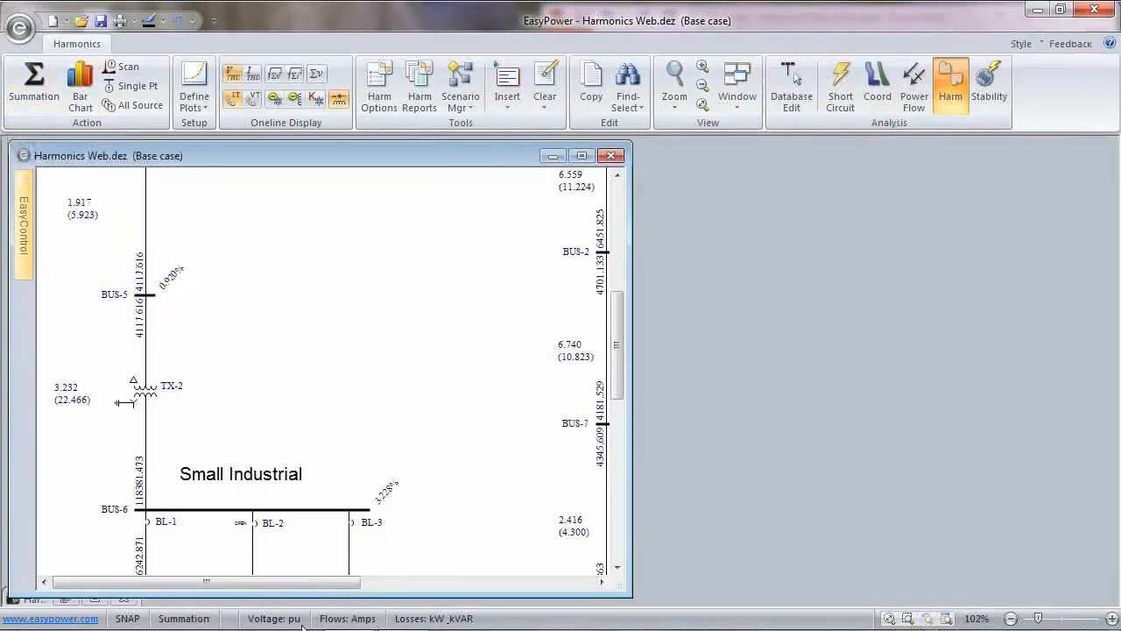
left_click_drag(297, 596, 299, 574)
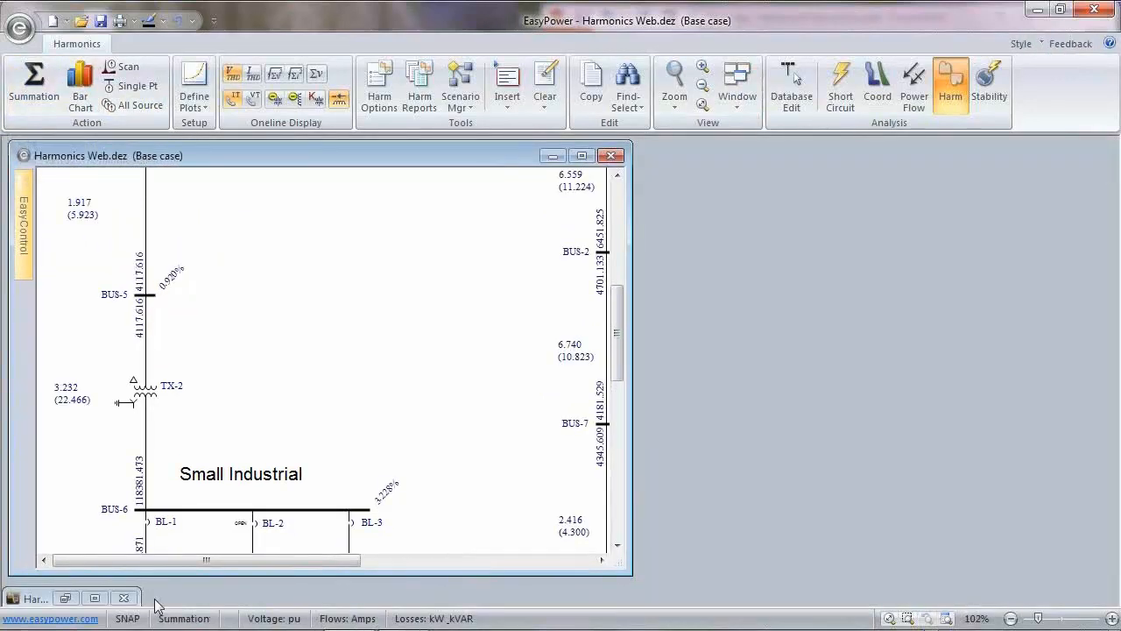
left_click(63, 599)
left_click_drag(668, 246, 686, 155)
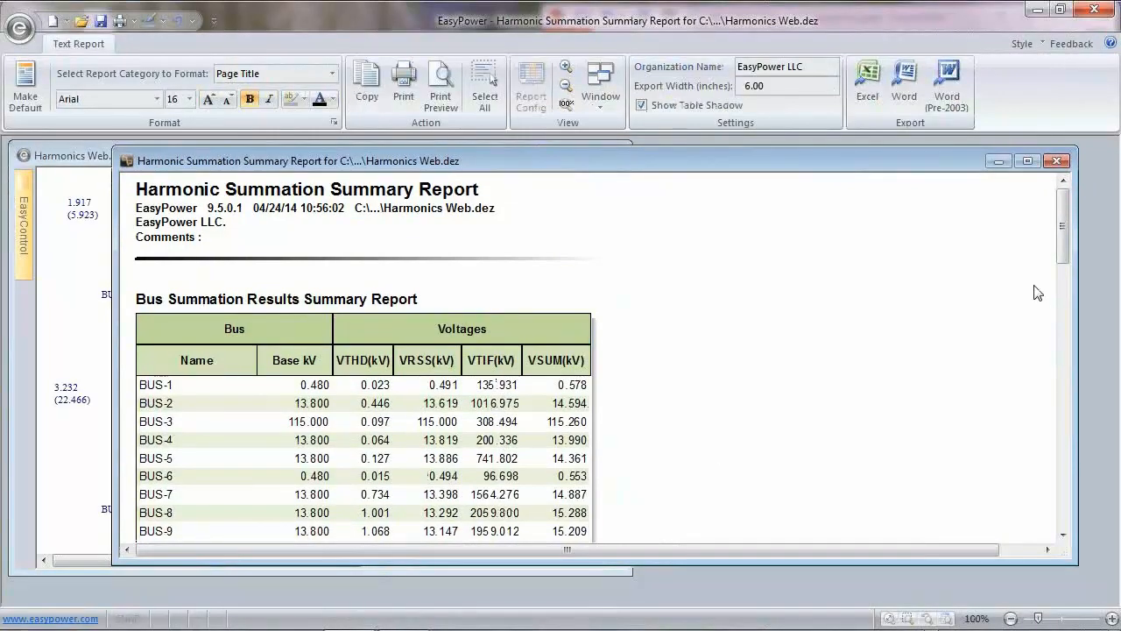
- Review the summation report's branch currents, branch losses, transformer derating and conductor derating tables, and return to the one-line
left_click_drag(1063, 220, 1066, 323)
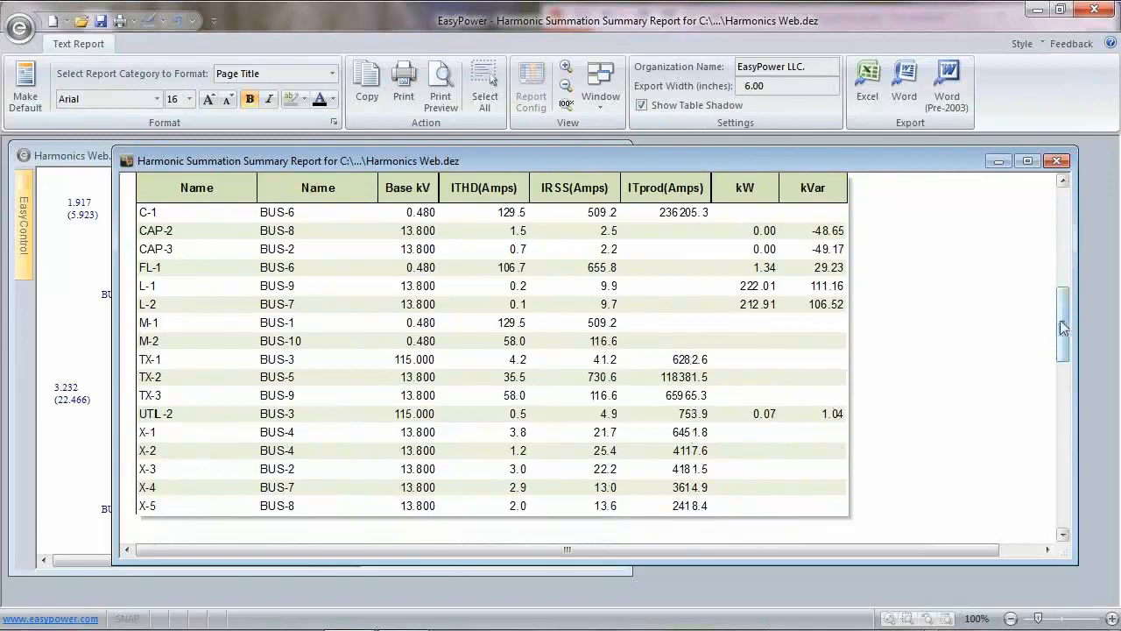
left_click_drag(1064, 327, 1066, 399)
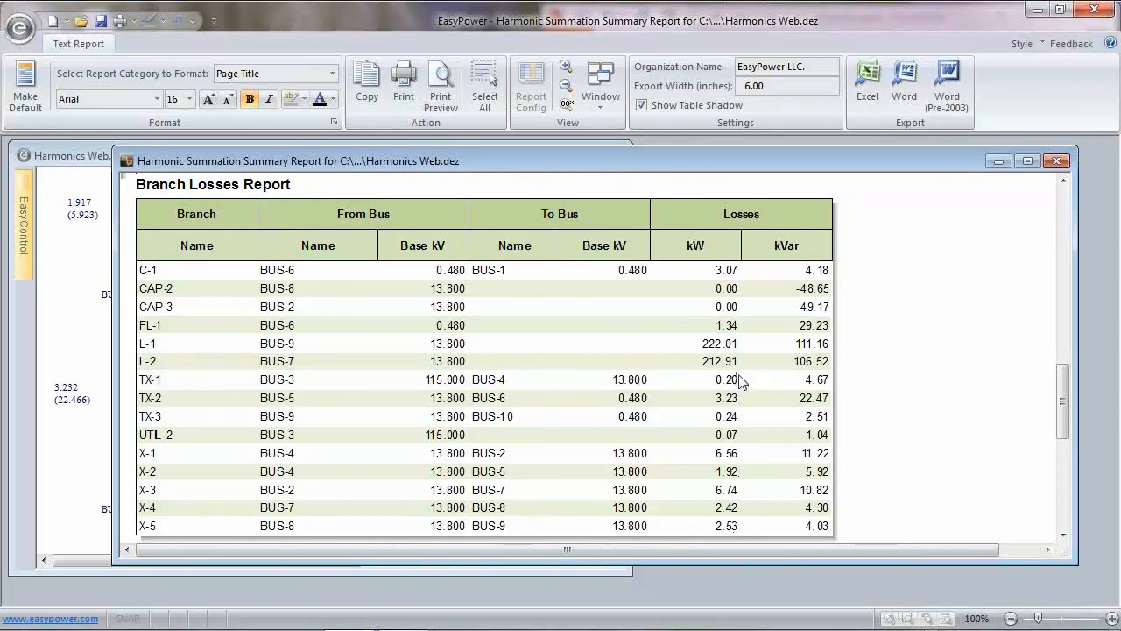
left_click_drag(1067, 396, 1060, 465)
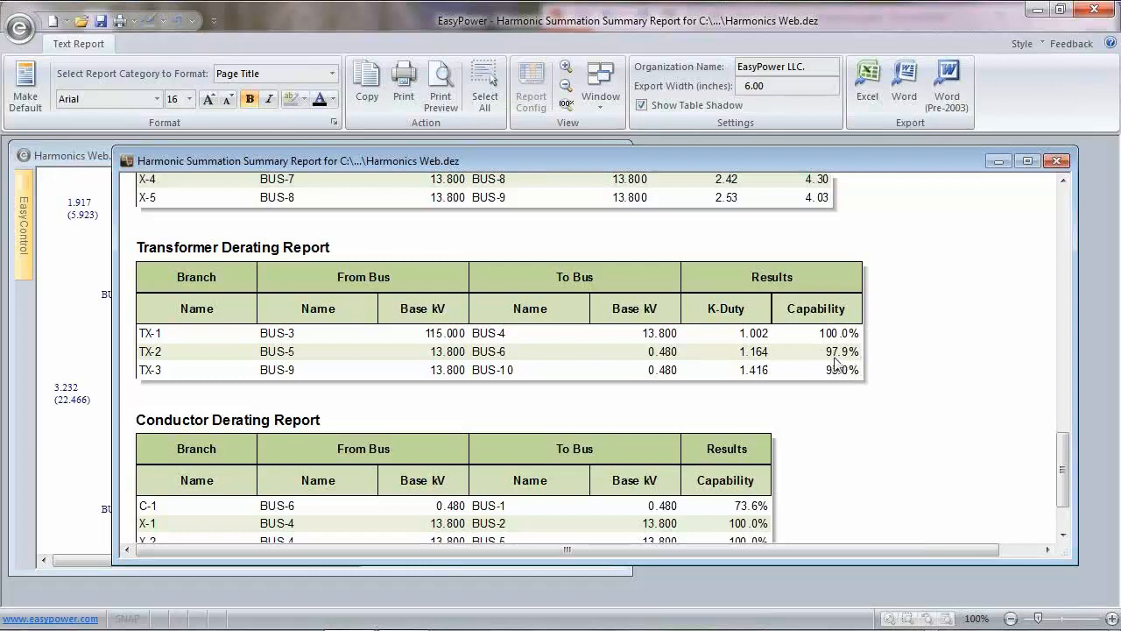
left_click_drag(1062, 454, 1057, 488)
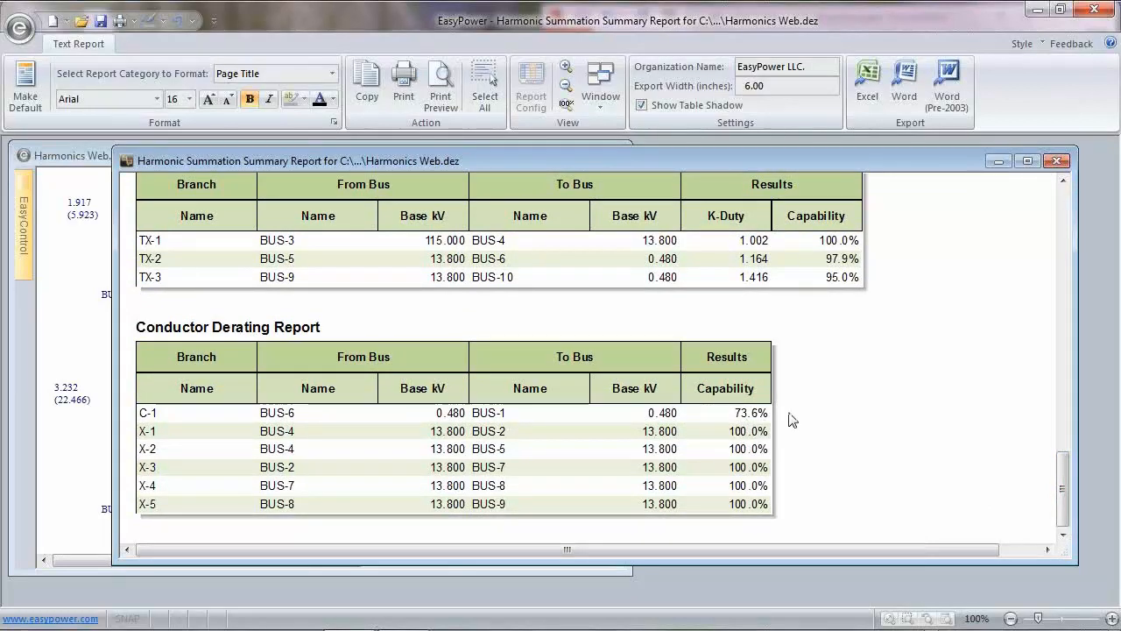
left_click_drag(1062, 488, 1072, 217)
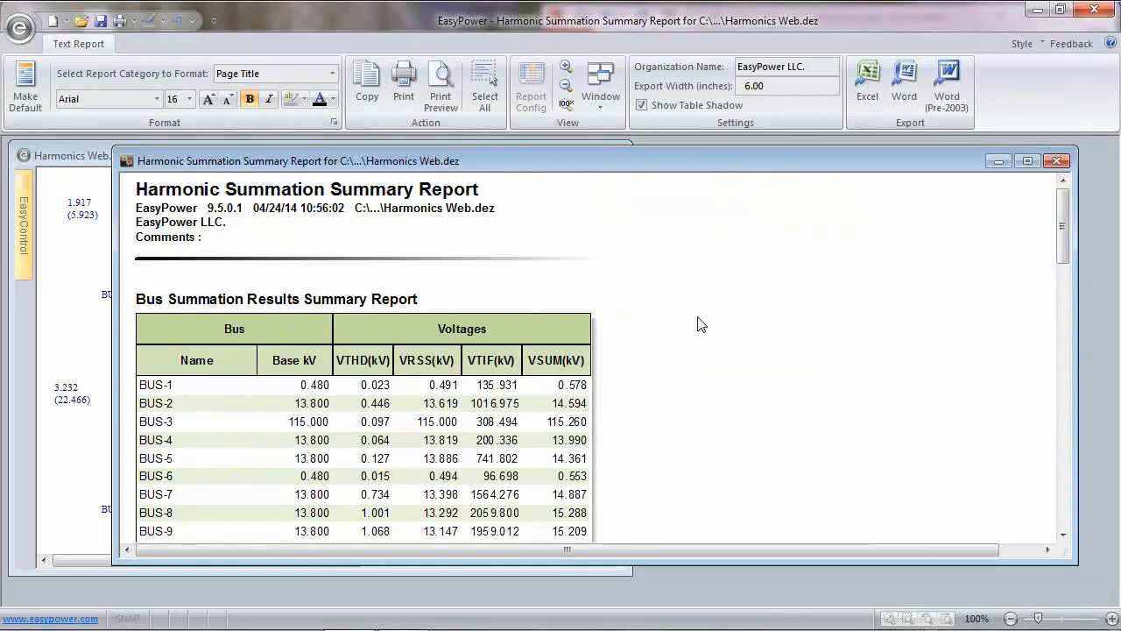
left_click(101, 160)
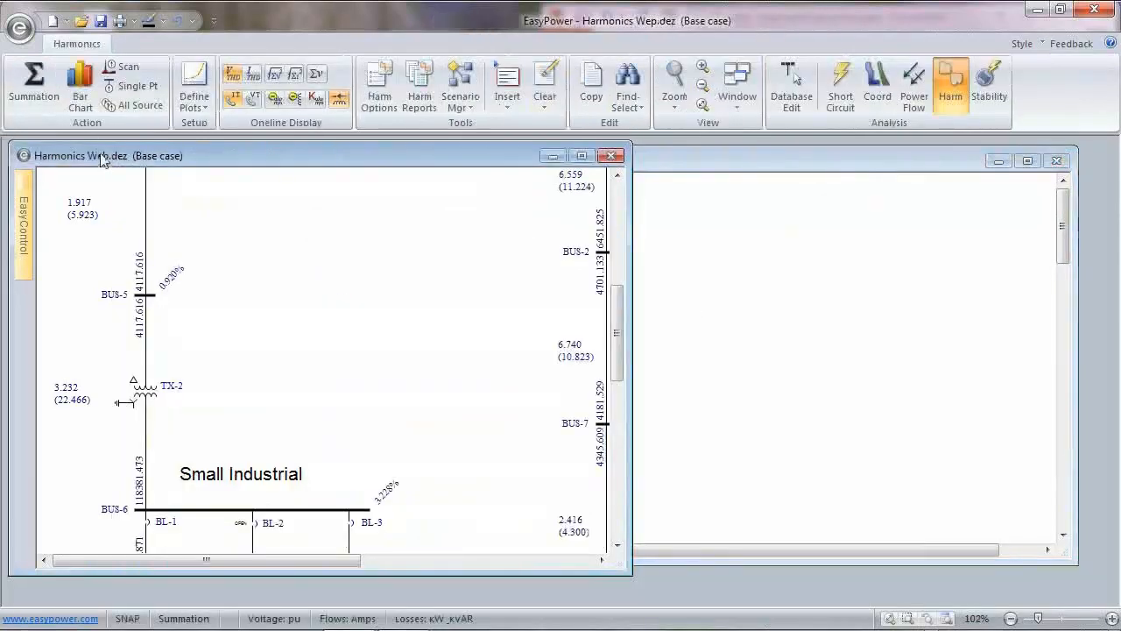